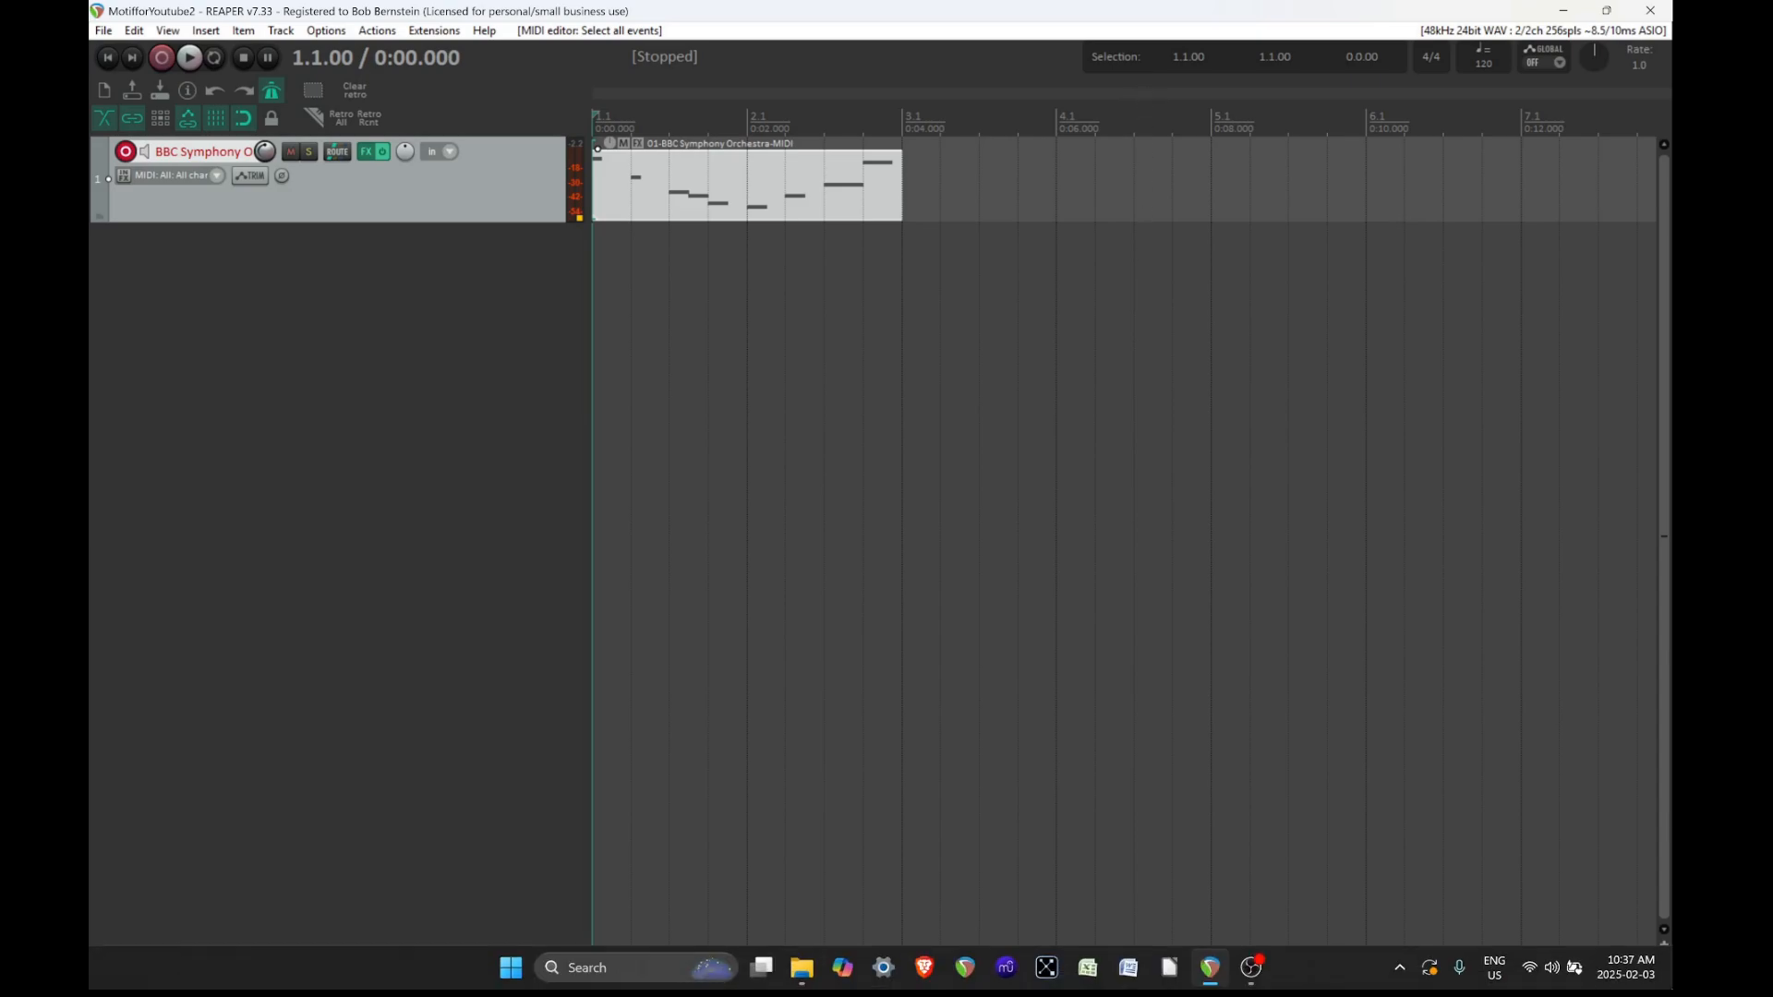
Add the Show action list action, found by its ? shortcut, to the customized main toolbar.
{"action": "key", "text": "question"}
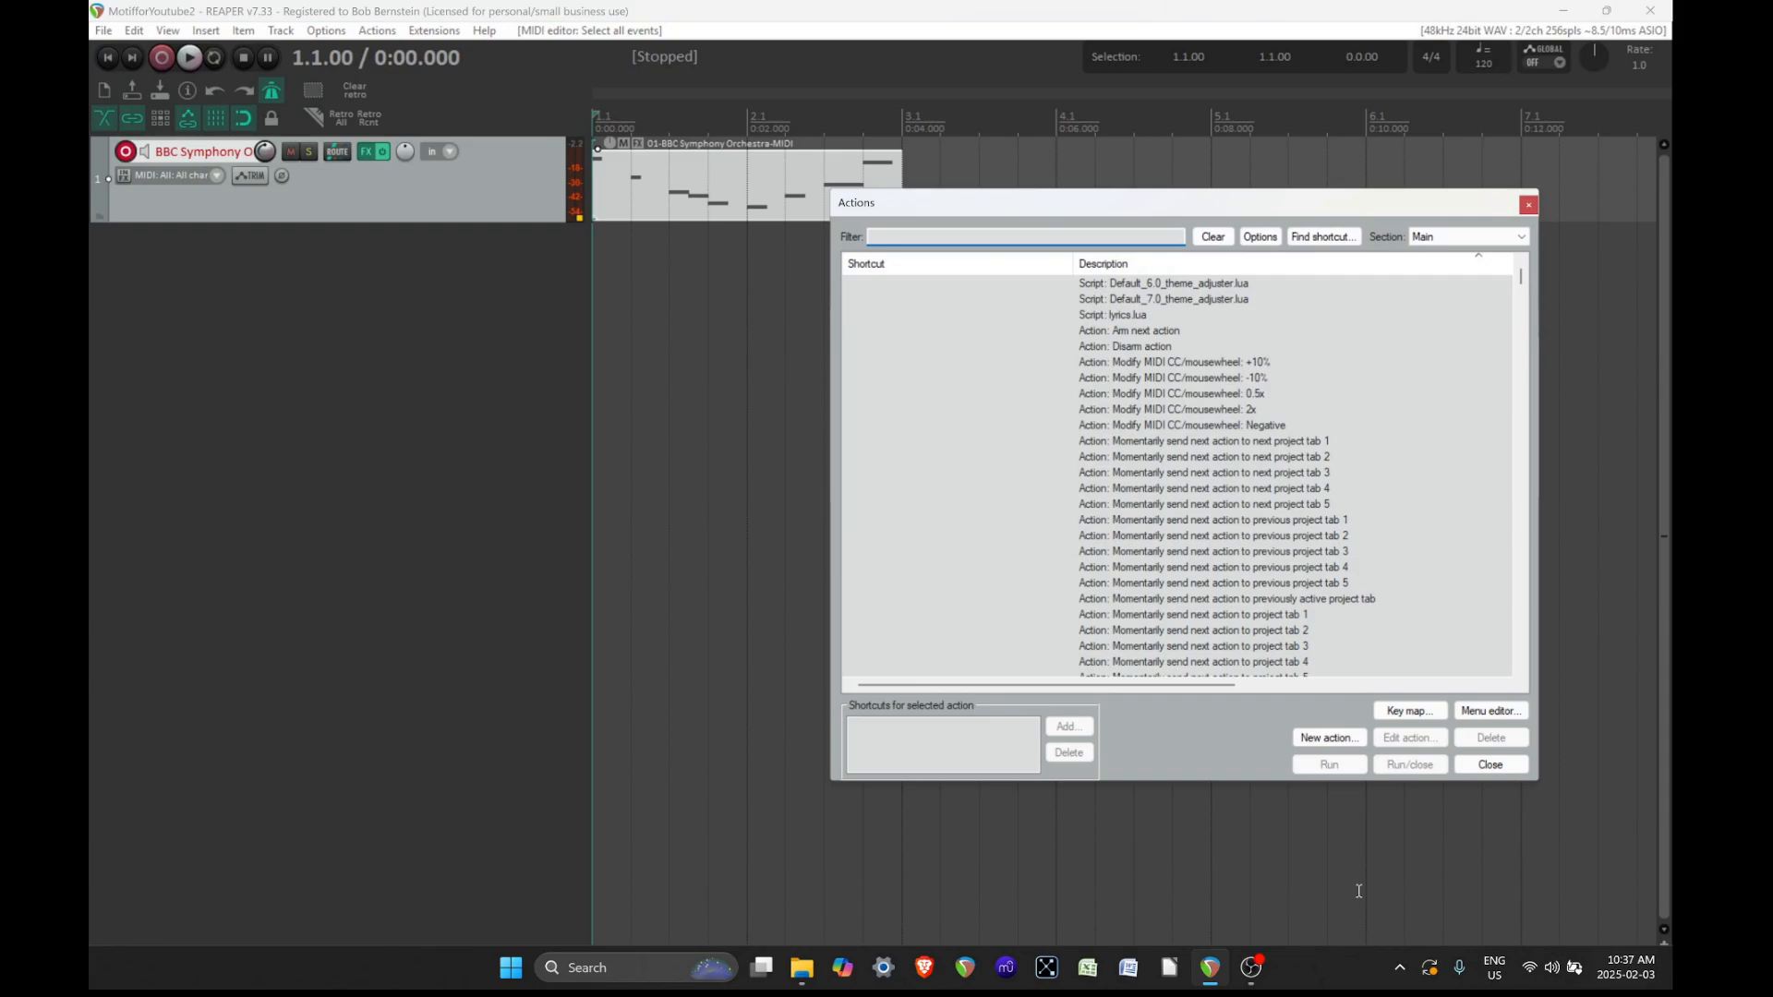
{"action": "key", "text": "Escape"}
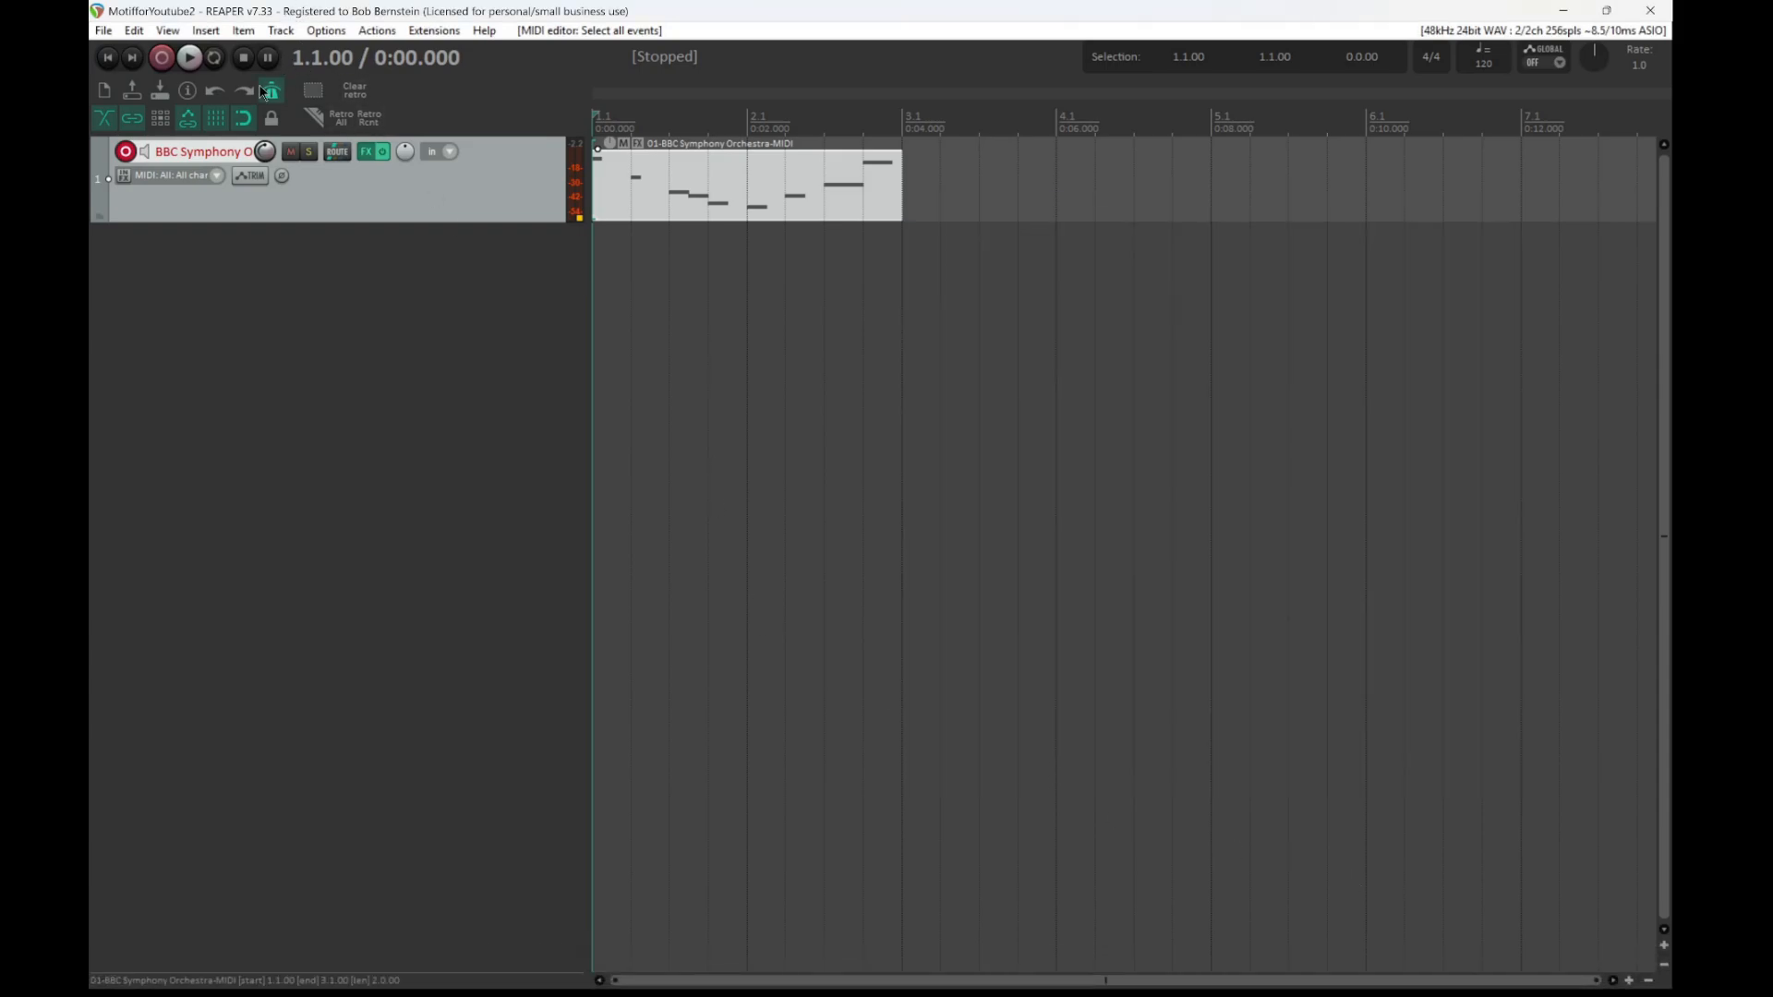
{"action": "right_click", "coordinate": [438, 122]}
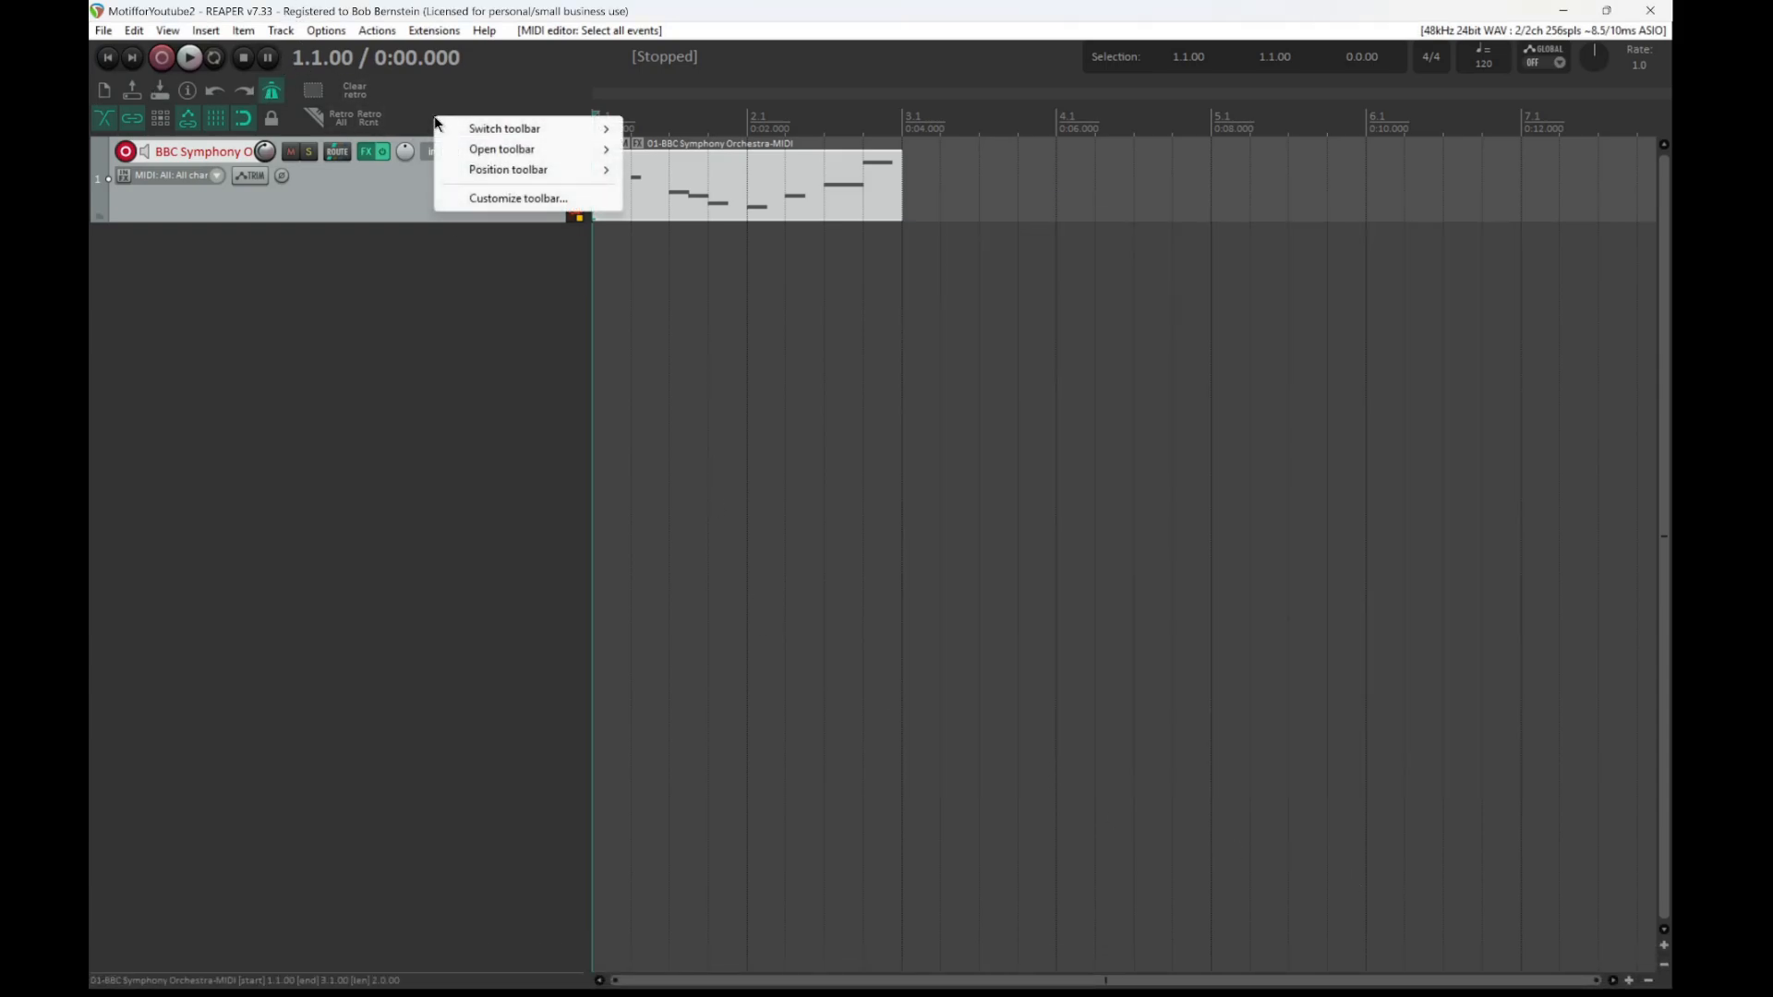
{"action": "left_click", "coordinate": [531, 201]}
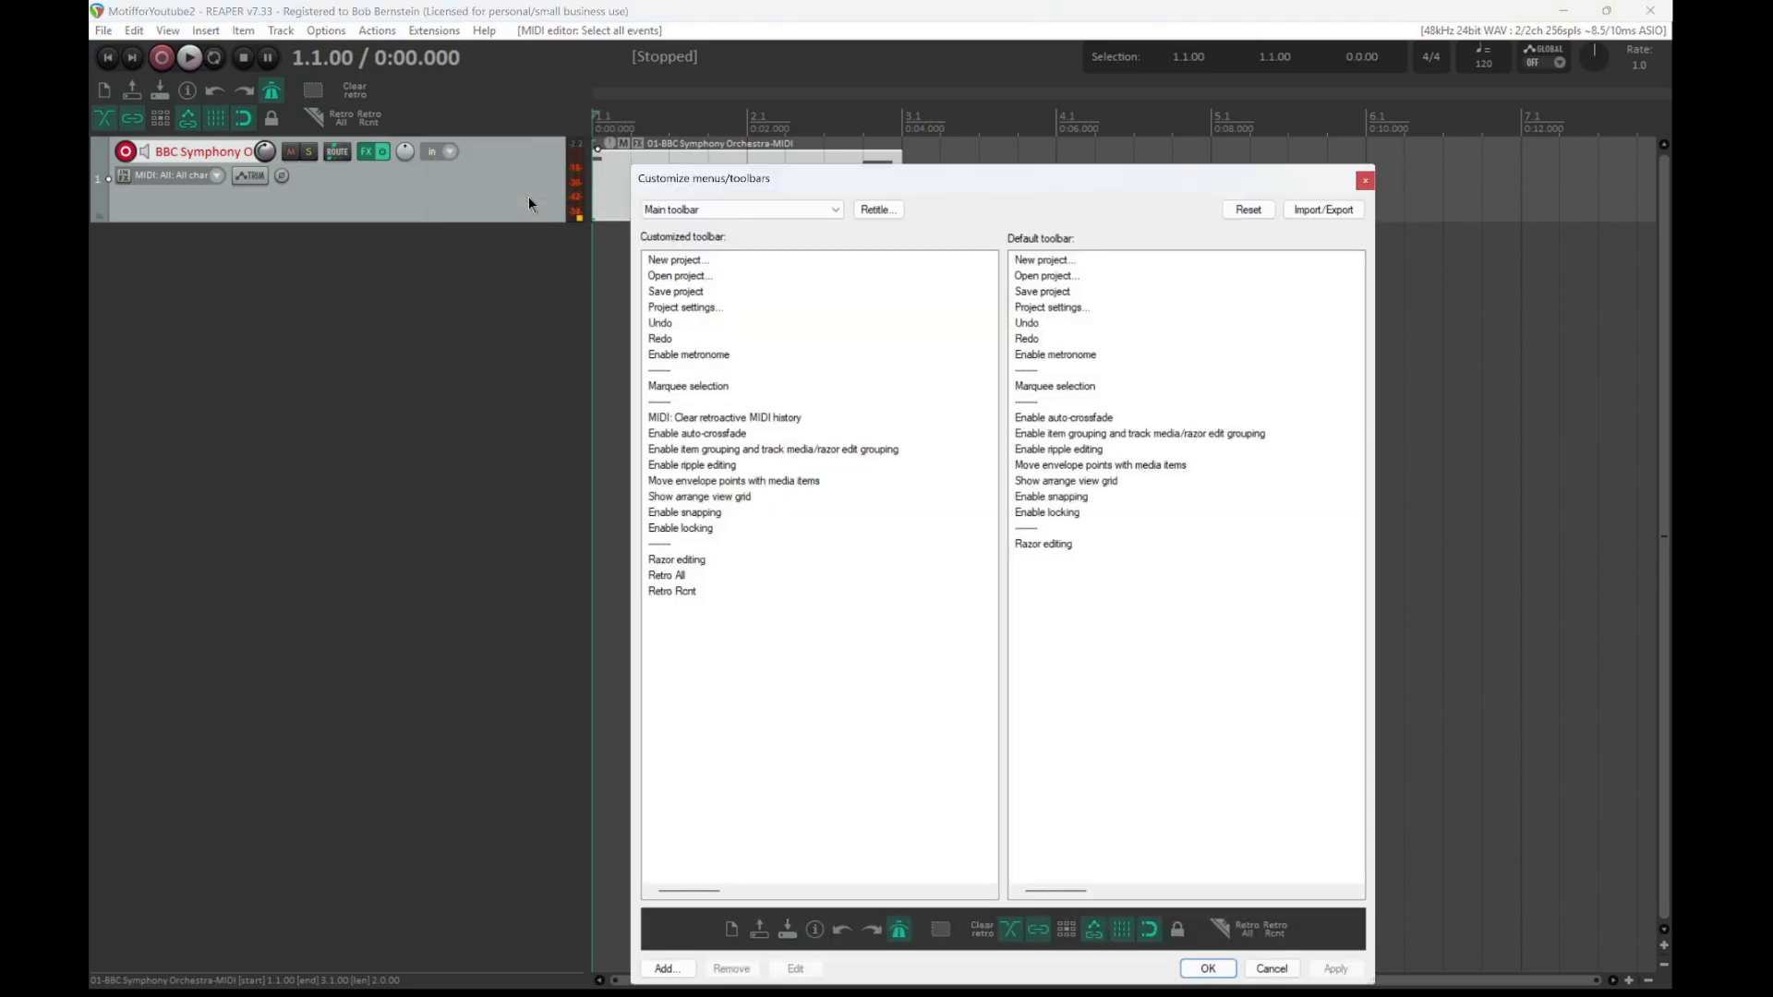
{"action": "left_click", "coordinate": [664, 969]}
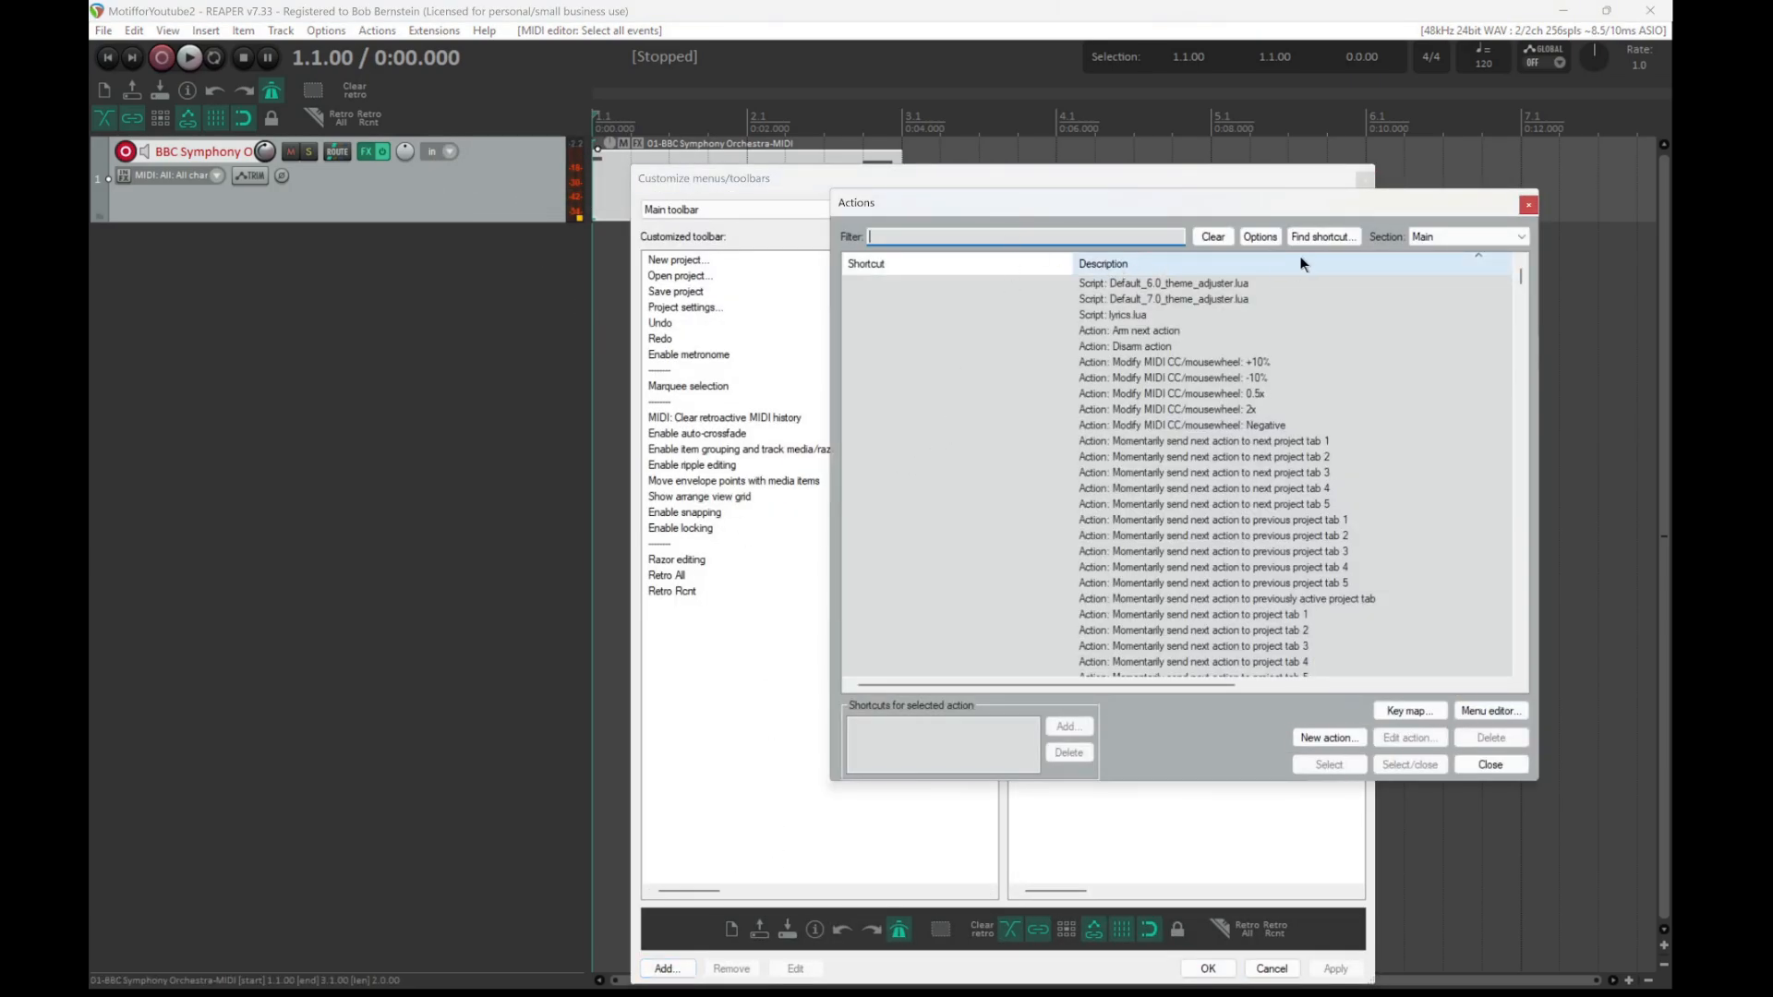
{"action": "left_click", "coordinate": [1339, 235]}
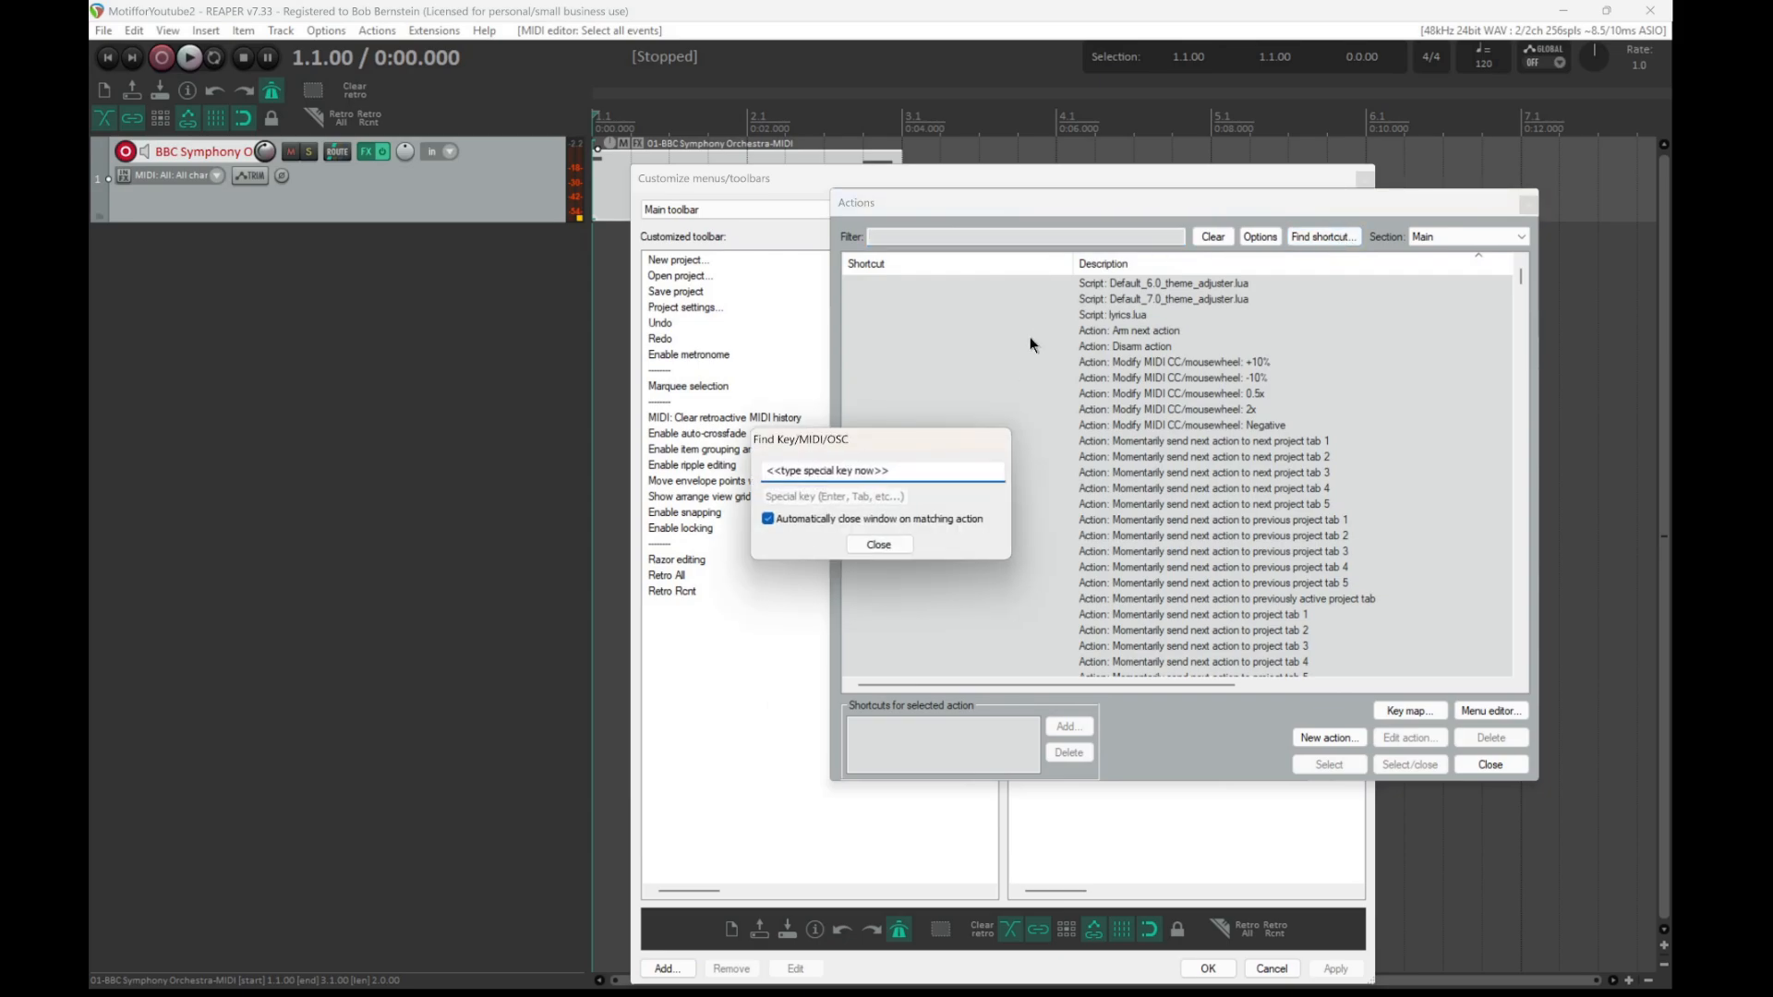
{"action": "key", "text": "shift+slash"}
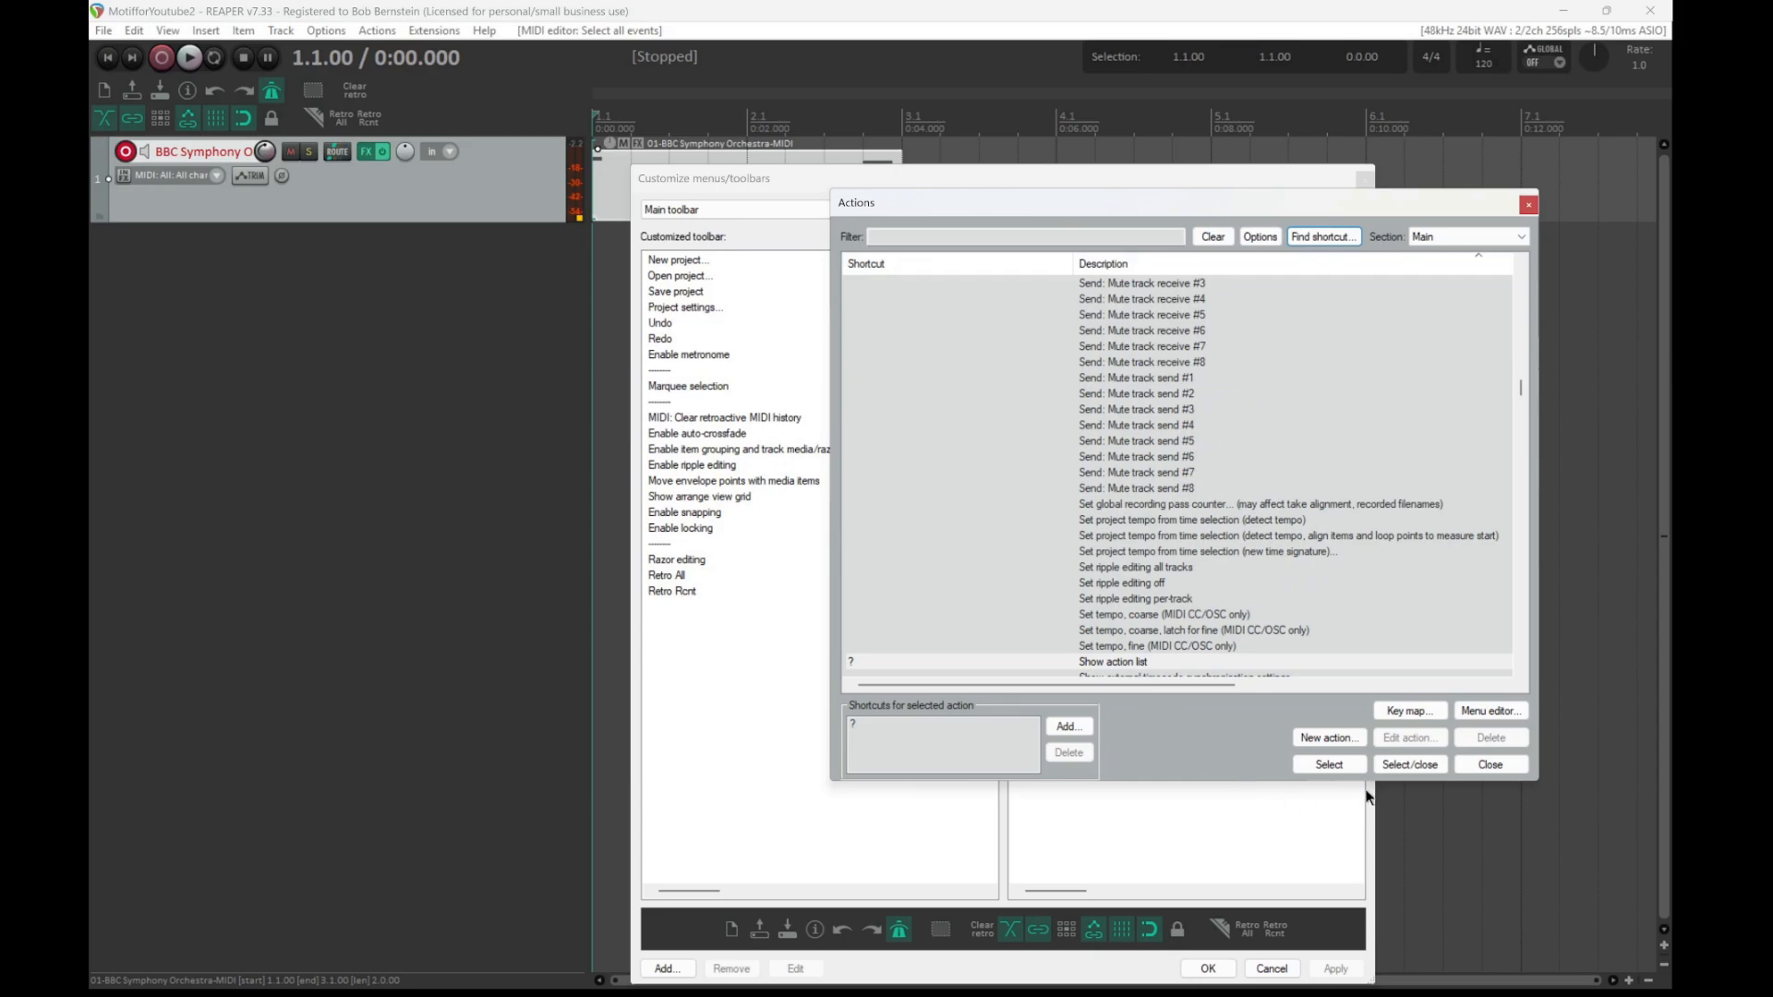
{"action": "left_click", "coordinate": [1342, 770]}
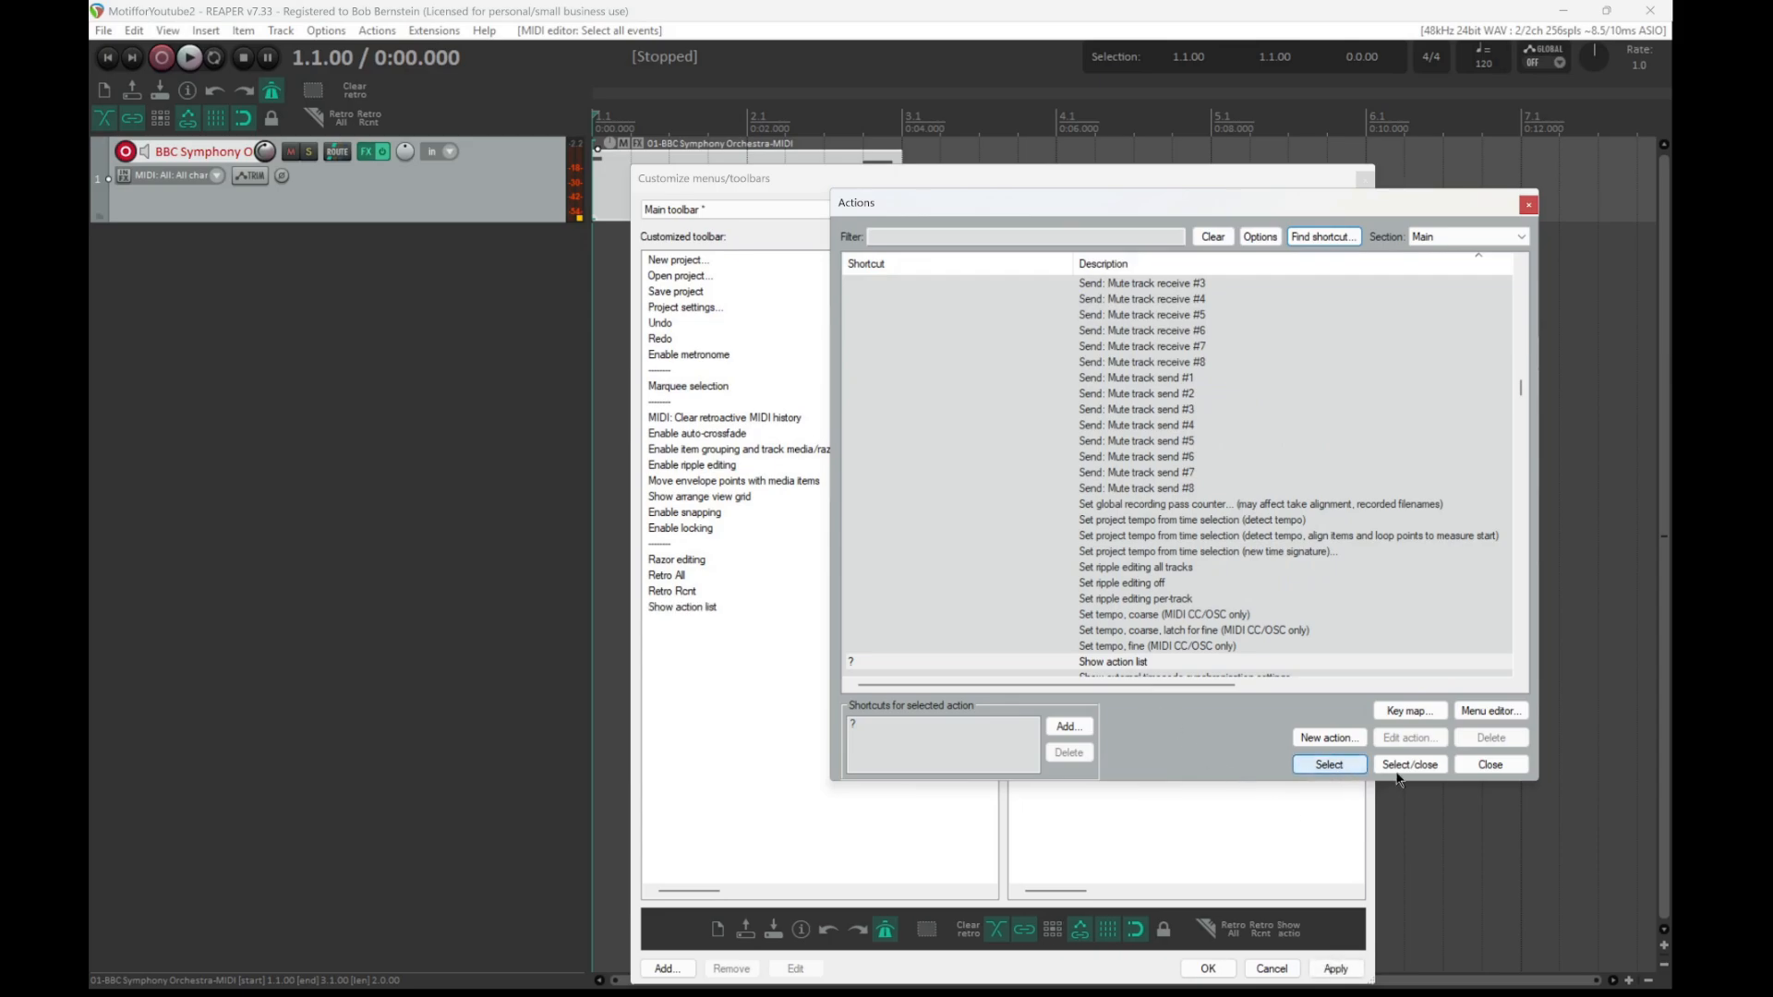
{"action": "left_click", "coordinate": [1490, 764]}
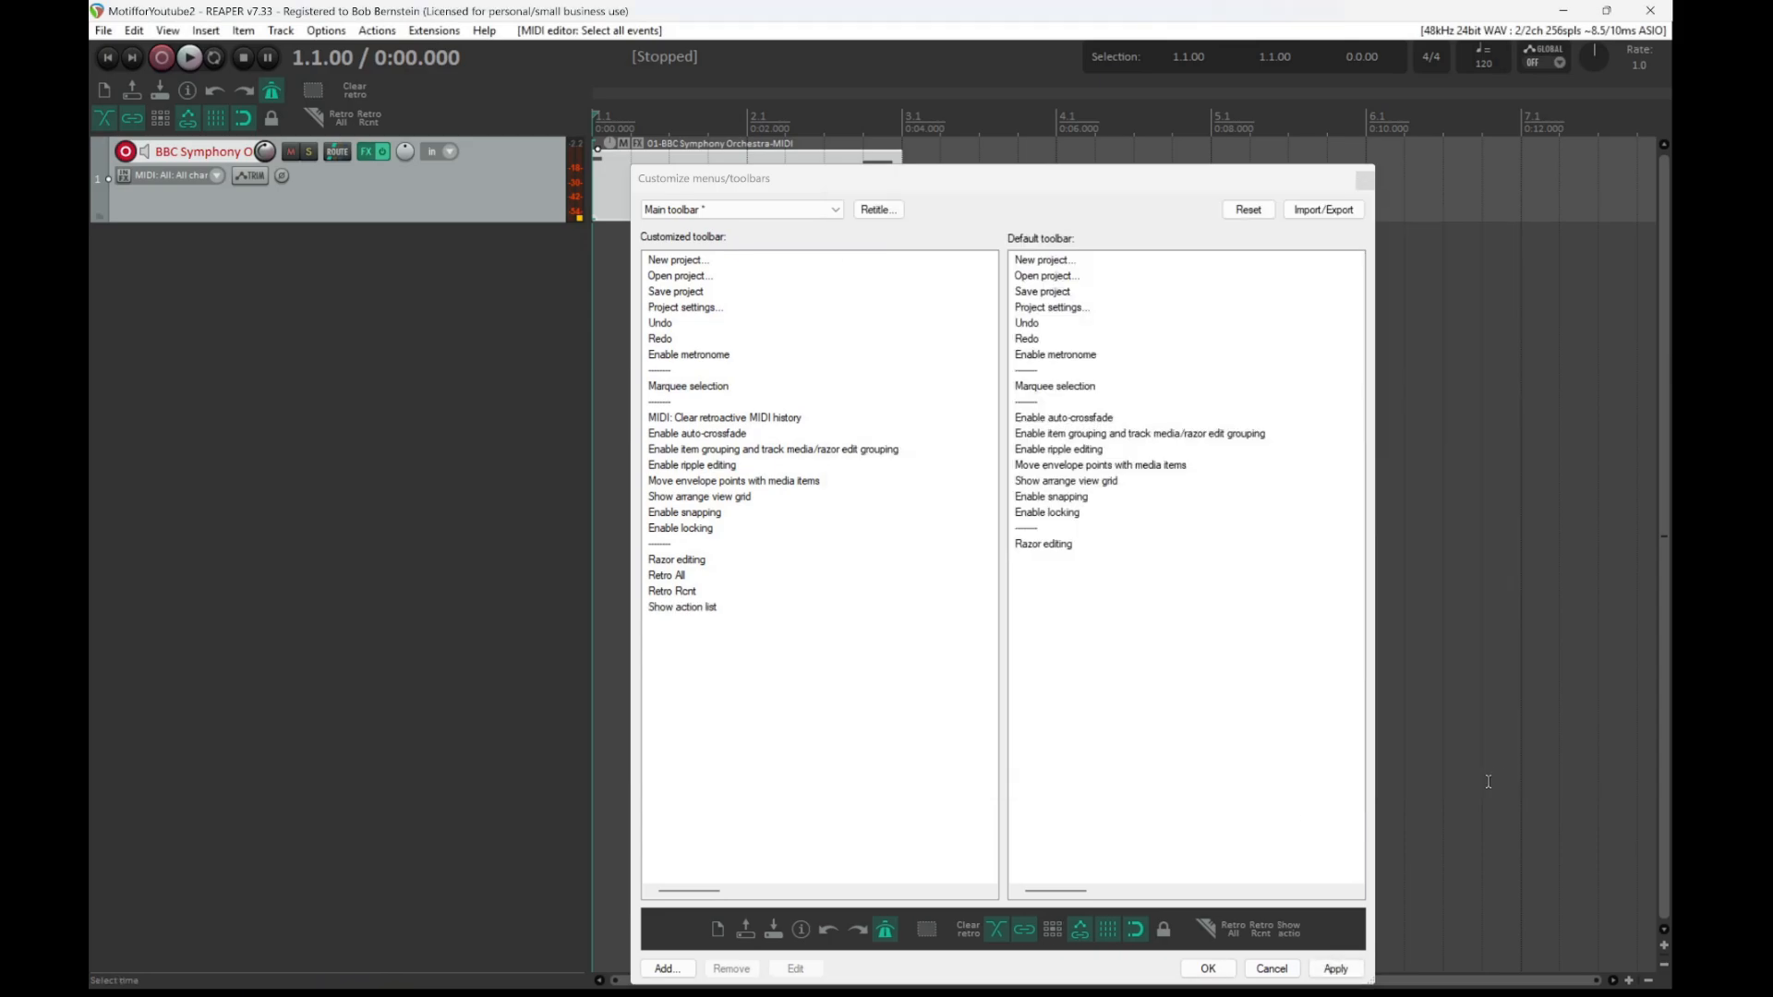
Give the Show action list toolbar entry a magnifying-glass icon and save the toolbar changes.
{"action": "left_click", "coordinate": [690, 608]}
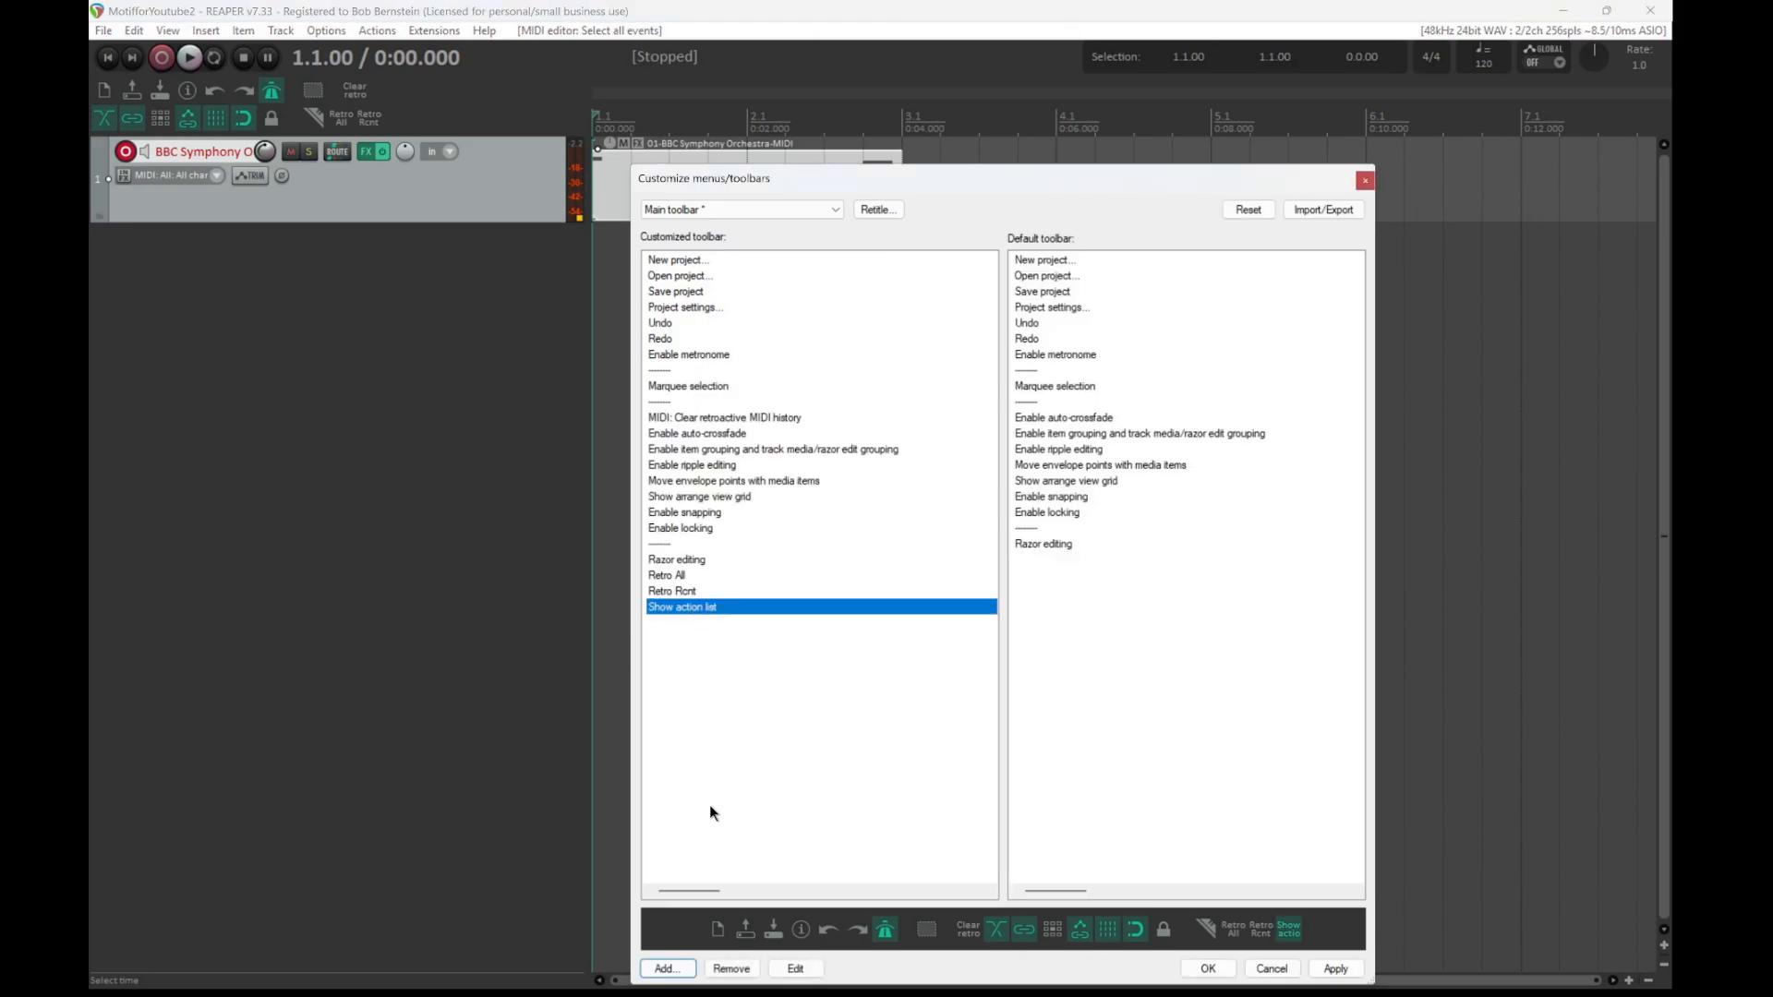
{"action": "left_click", "coordinate": [796, 968]}
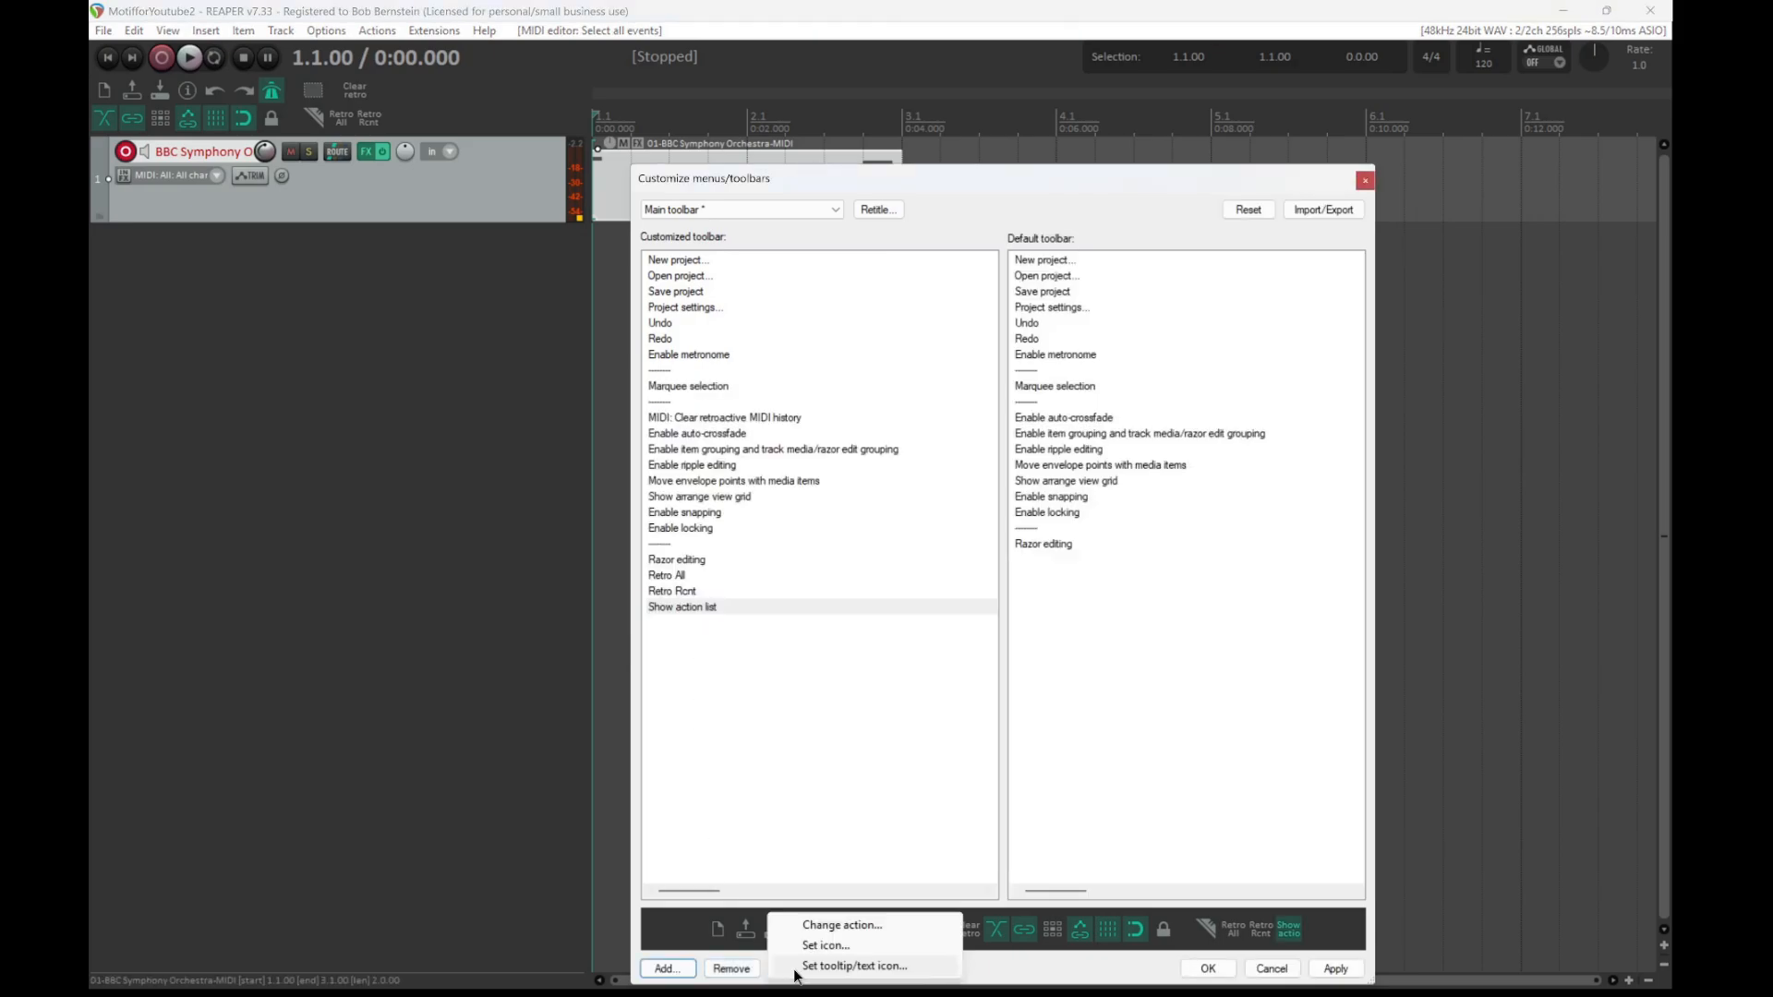
{"action": "left_click", "coordinate": [847, 946]}
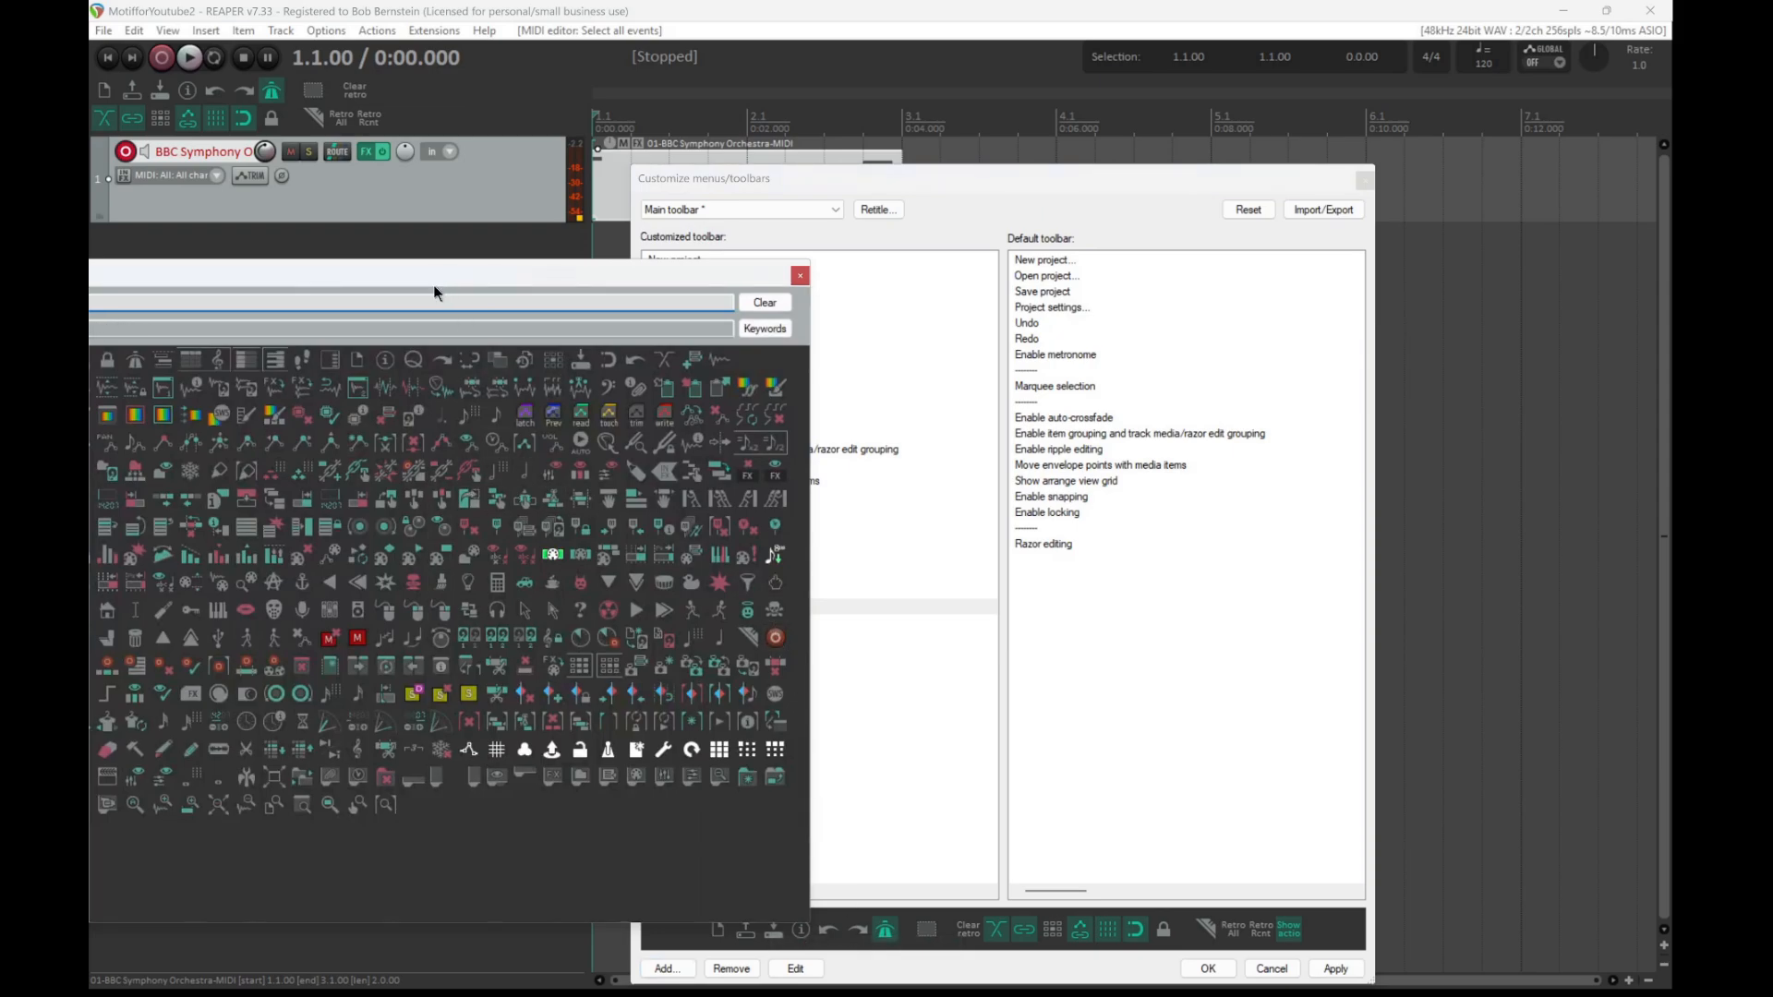
{"action": "left_click", "coordinate": [361, 810]}
{"action": "left_click", "coordinate": [800, 276]}
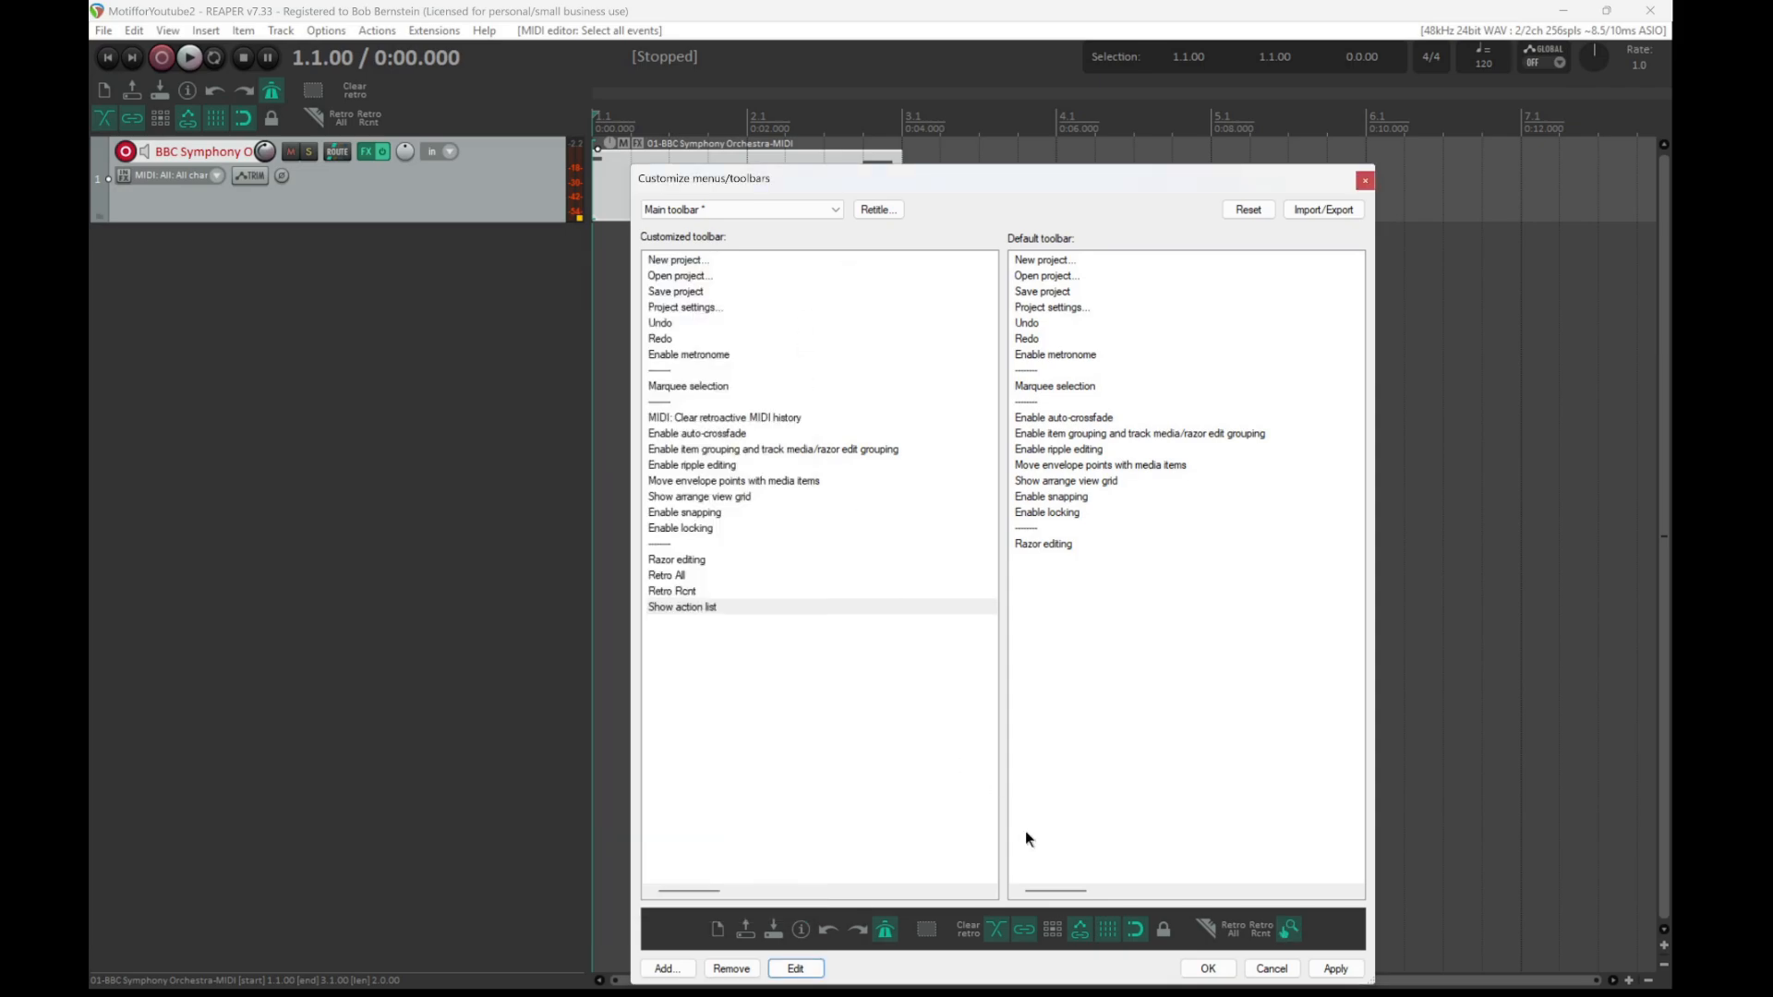
{"action": "left_click", "coordinate": [1336, 969]}
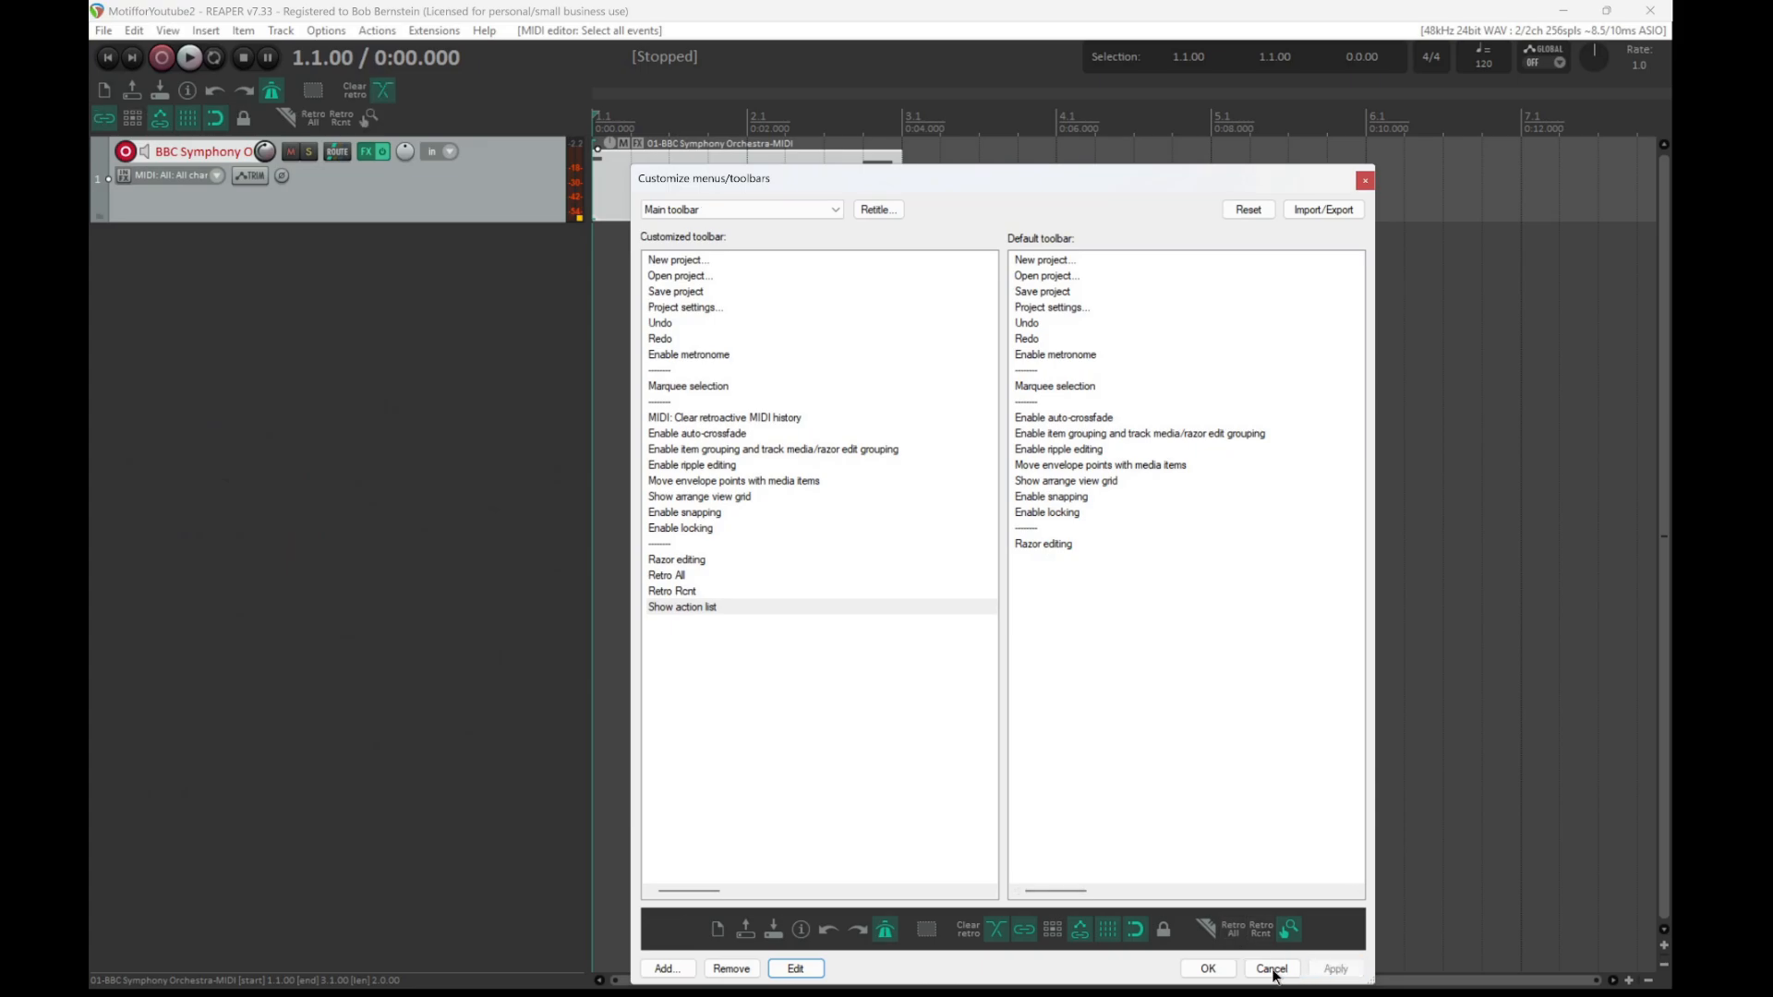
{"action": "left_click", "coordinate": [1208, 968]}
Test the new toolbar command by opening and closing the action list, and view the SWS/S&M extension's commands.
{"action": "left_click", "coordinate": [371, 119]}
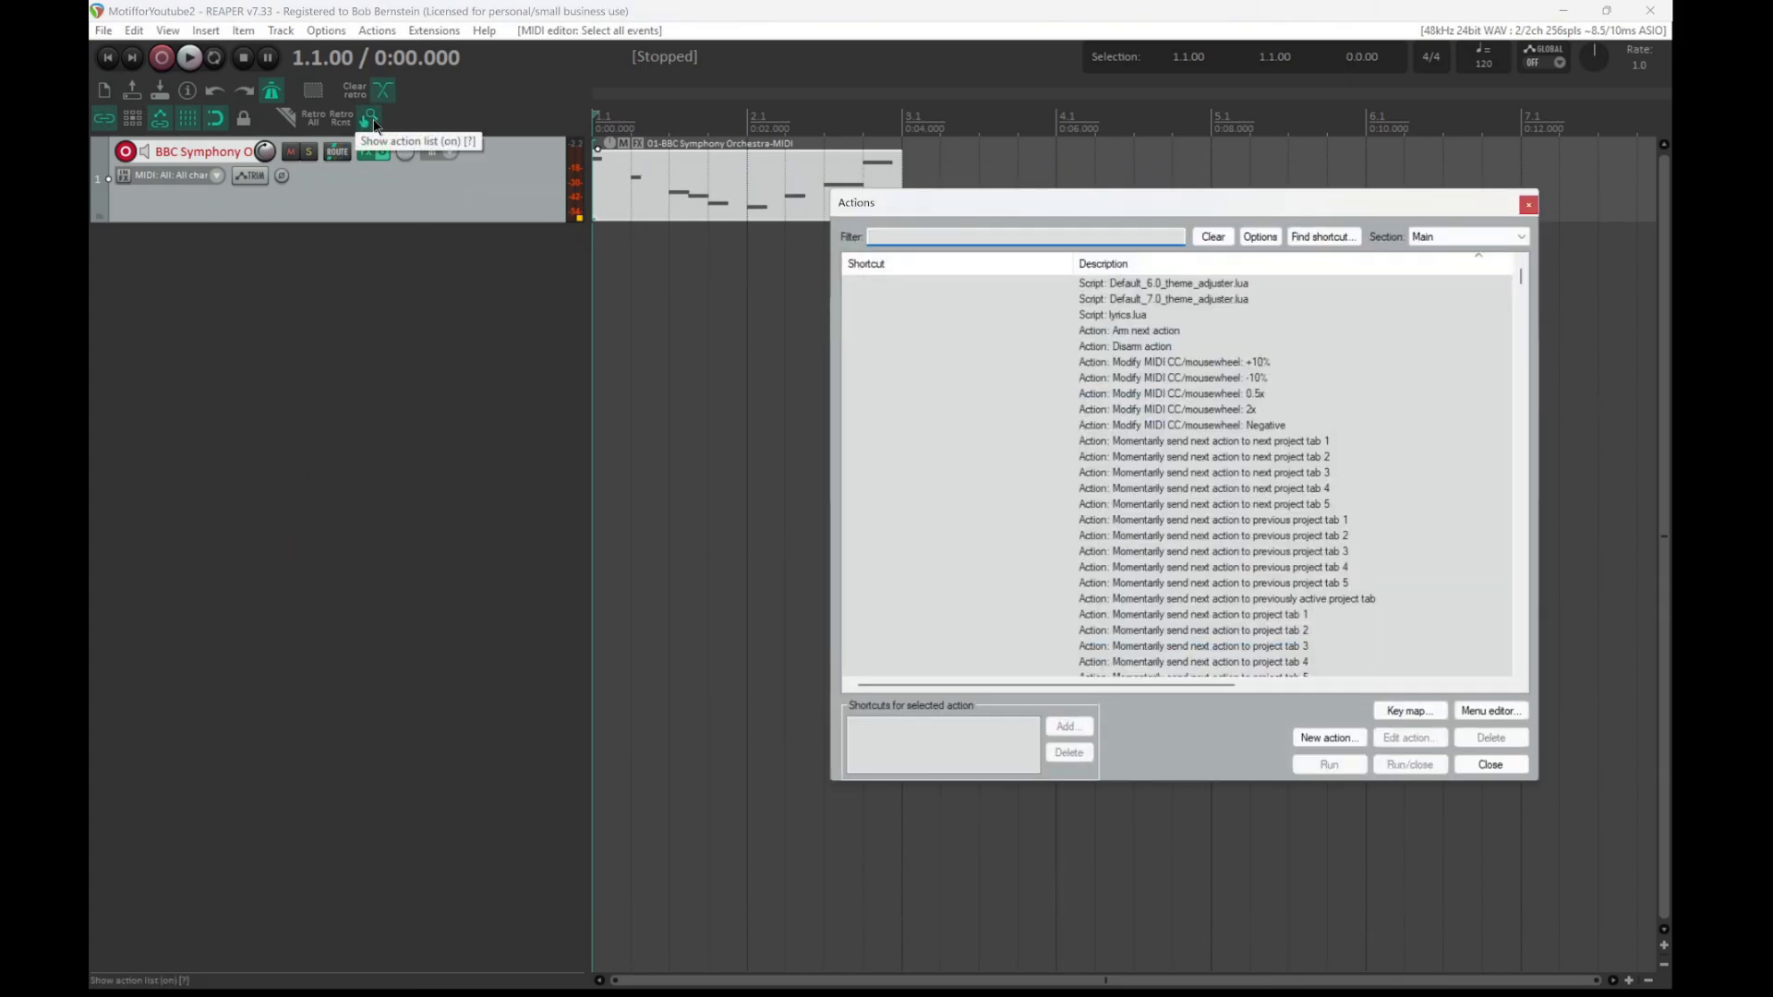
{"action": "left_click", "coordinate": [371, 119]}
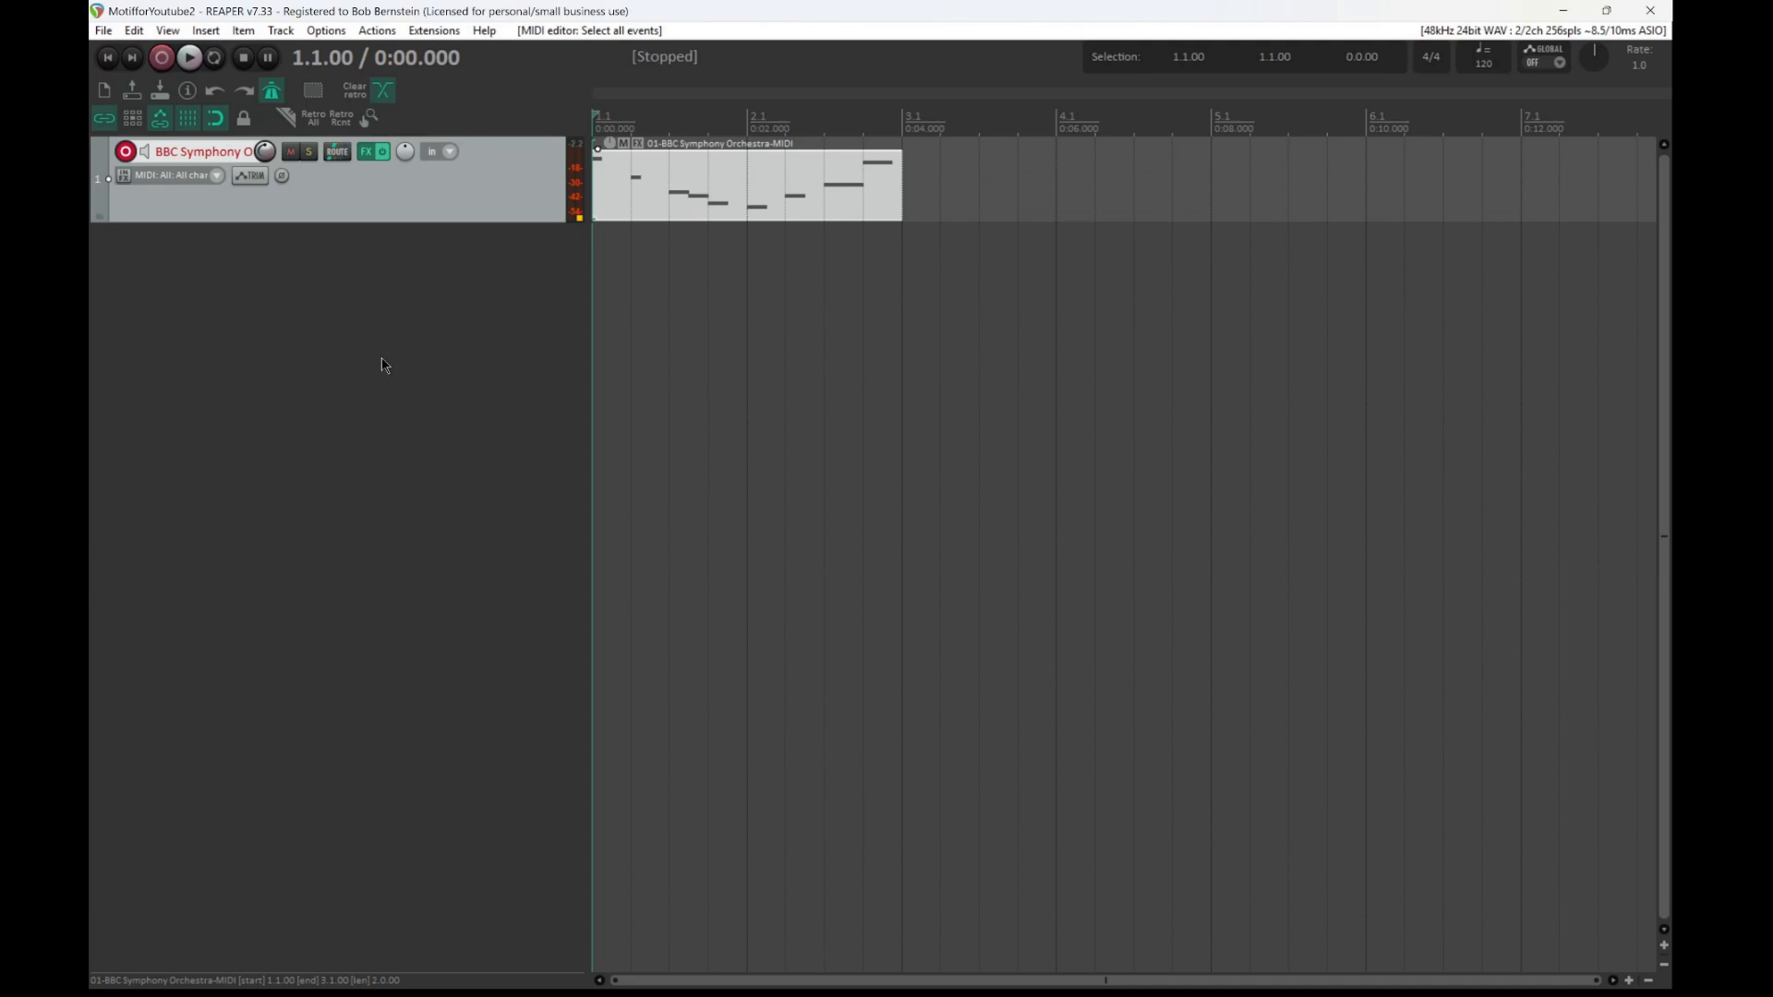
{"action": "left_click", "coordinate": [437, 32]}
{"action": "mouse_move", "coordinate": [441, 52]}
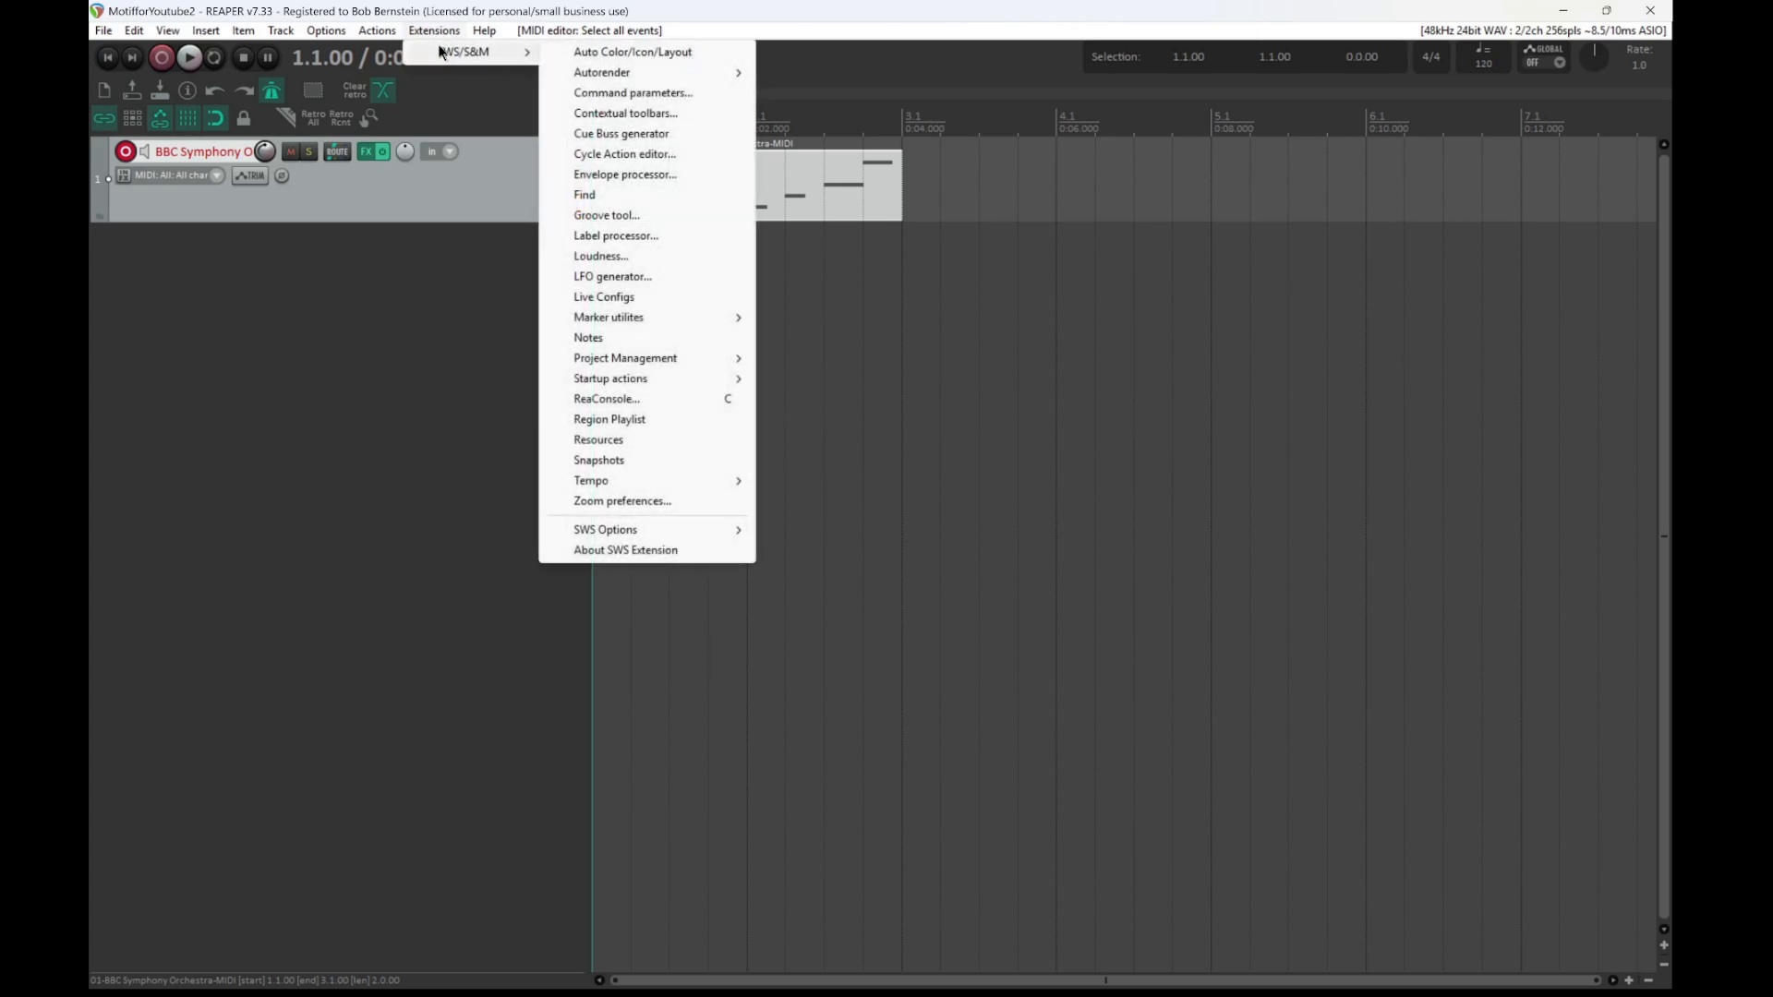
{"action": "left_click", "coordinate": [368, 457]}
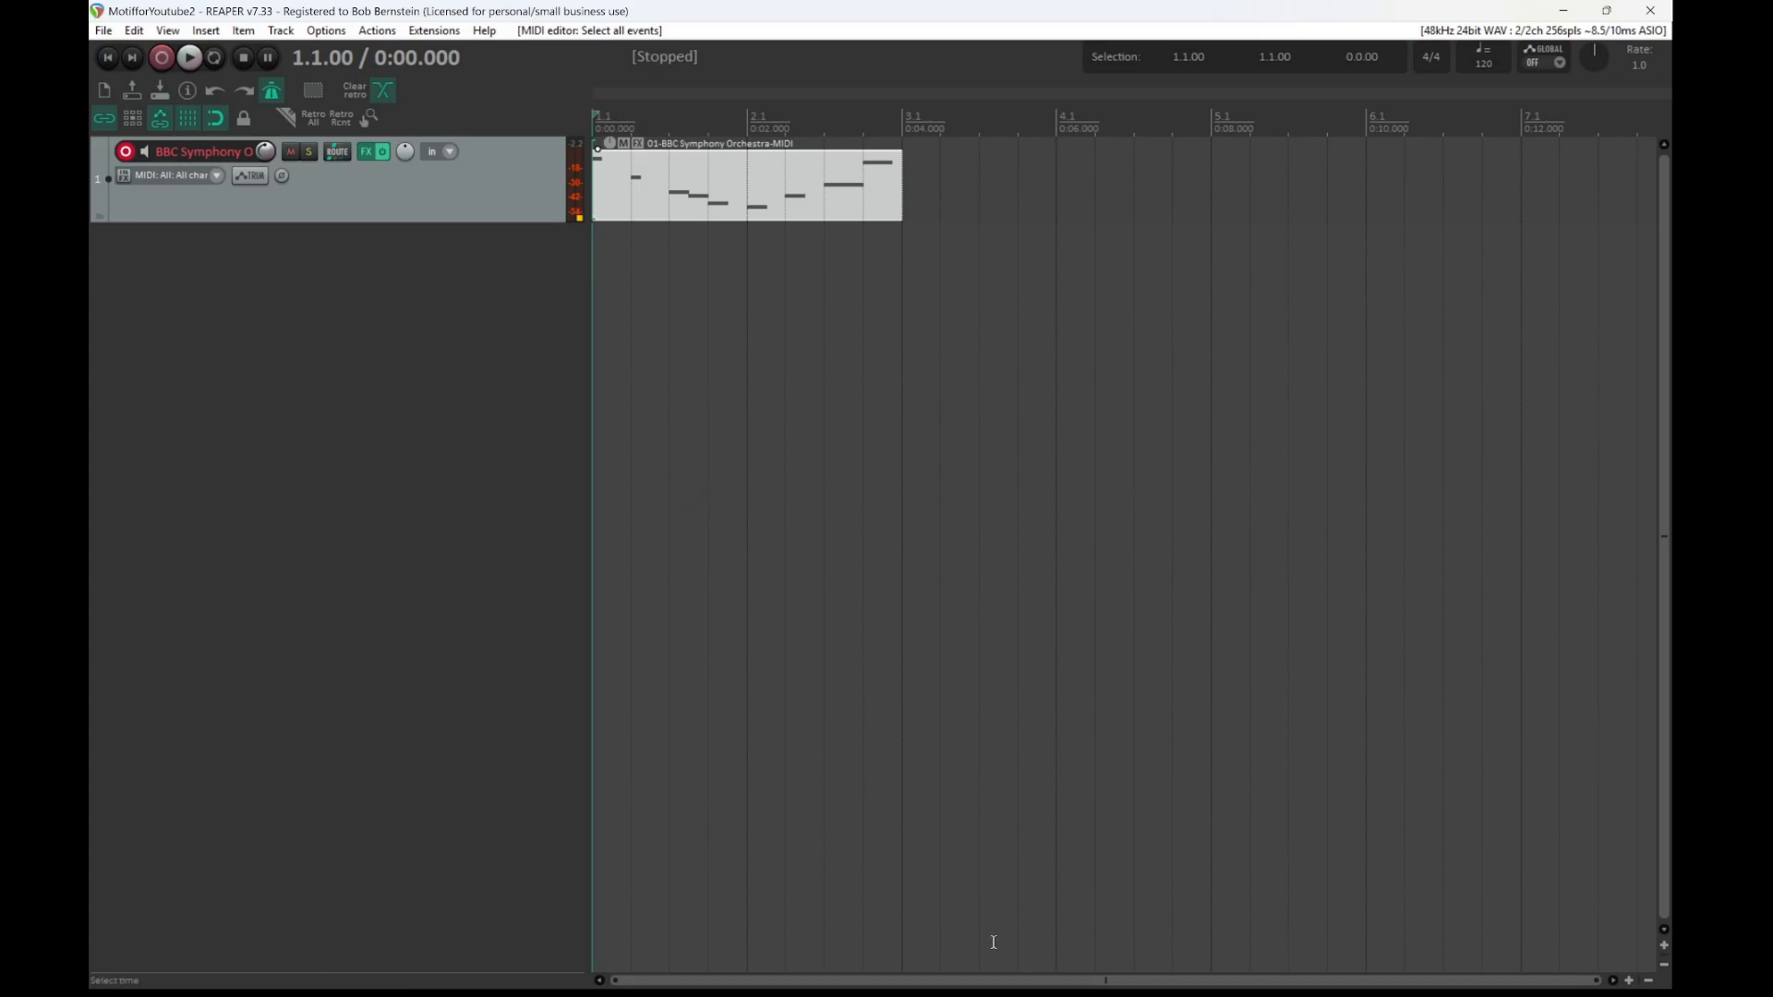
Switch to the Brave browser, search for "reaper sws extensions" and view the downloads on the SWS / S&M Extension site.
{"action": "mouse_move", "coordinate": [983, 986]}
{"action": "left_click", "coordinate": [926, 969]}
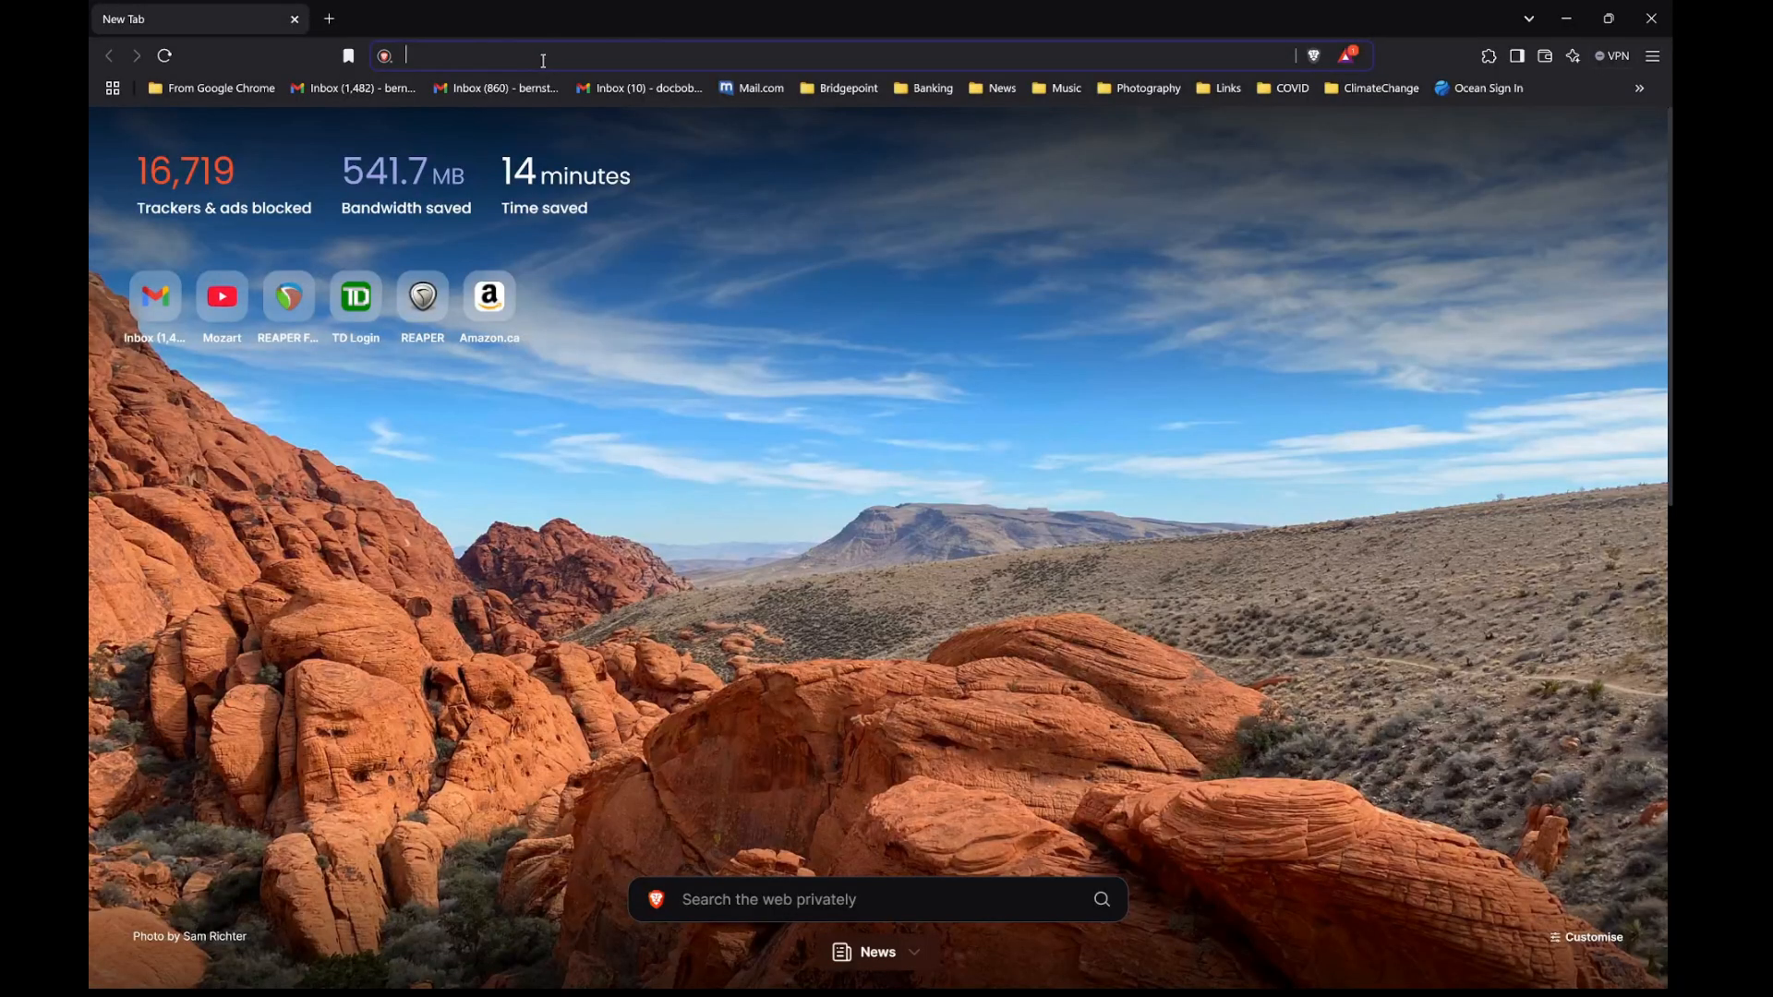
{"action": "type", "text": "reap"}
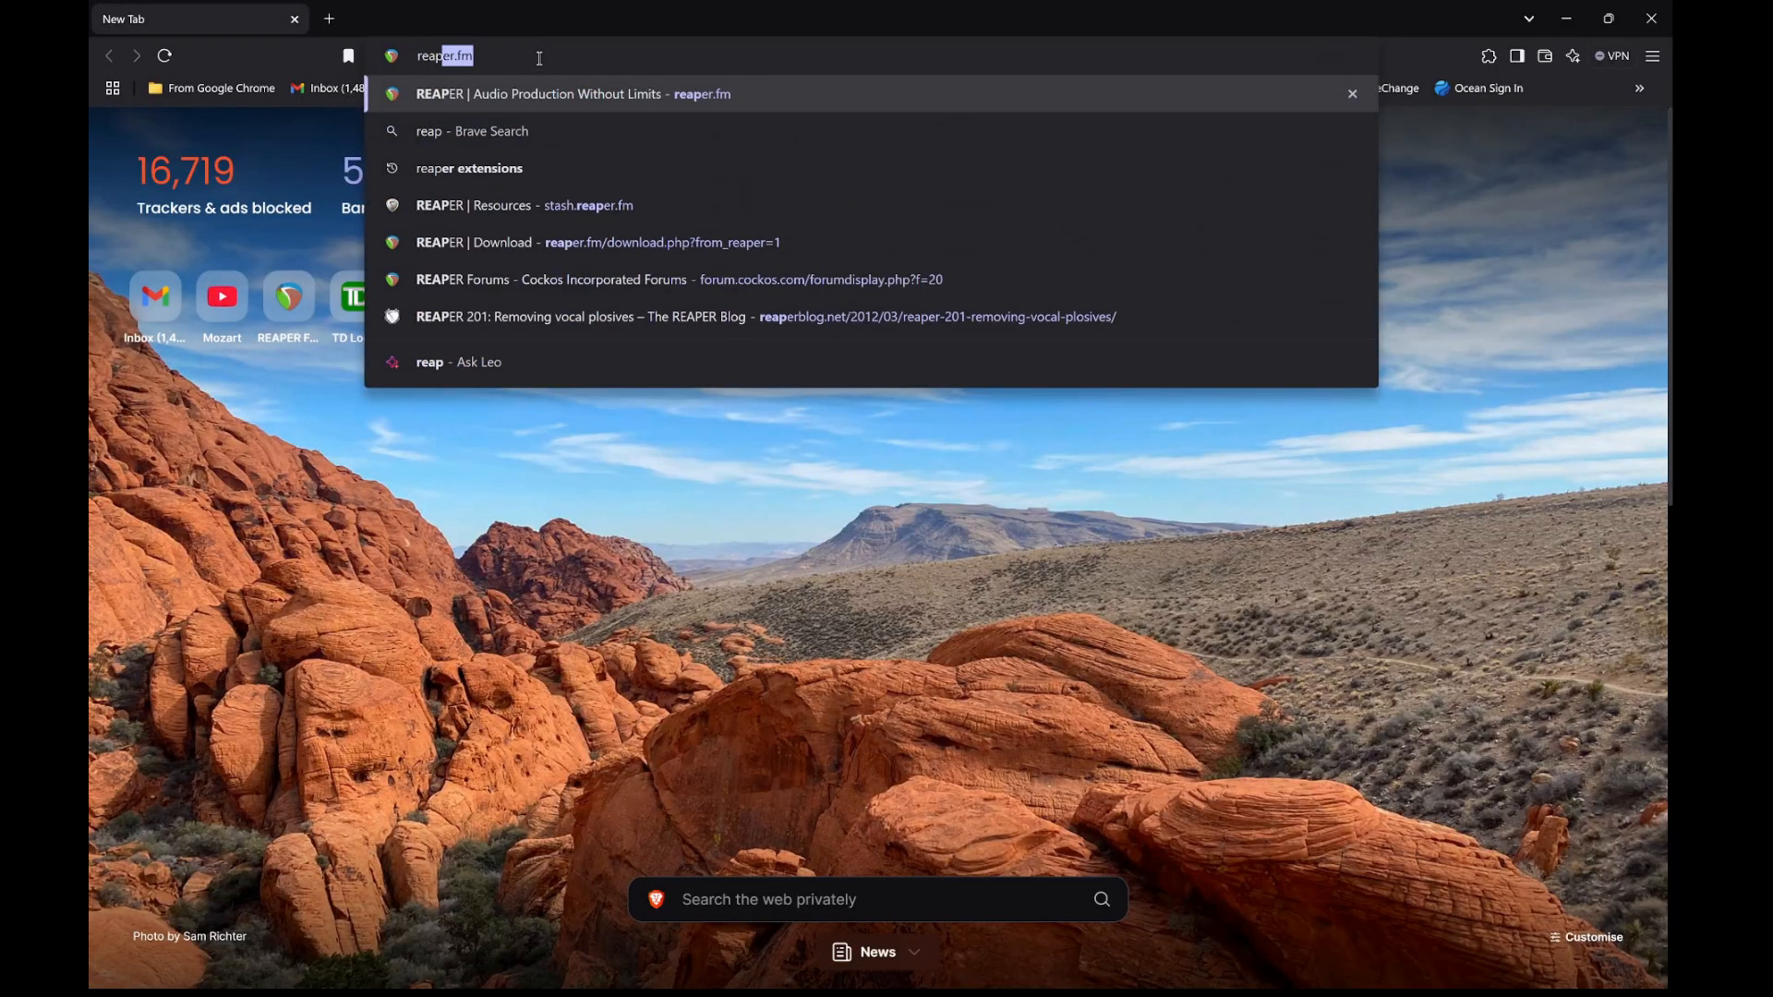
{"action": "type", "text": "er sws"}
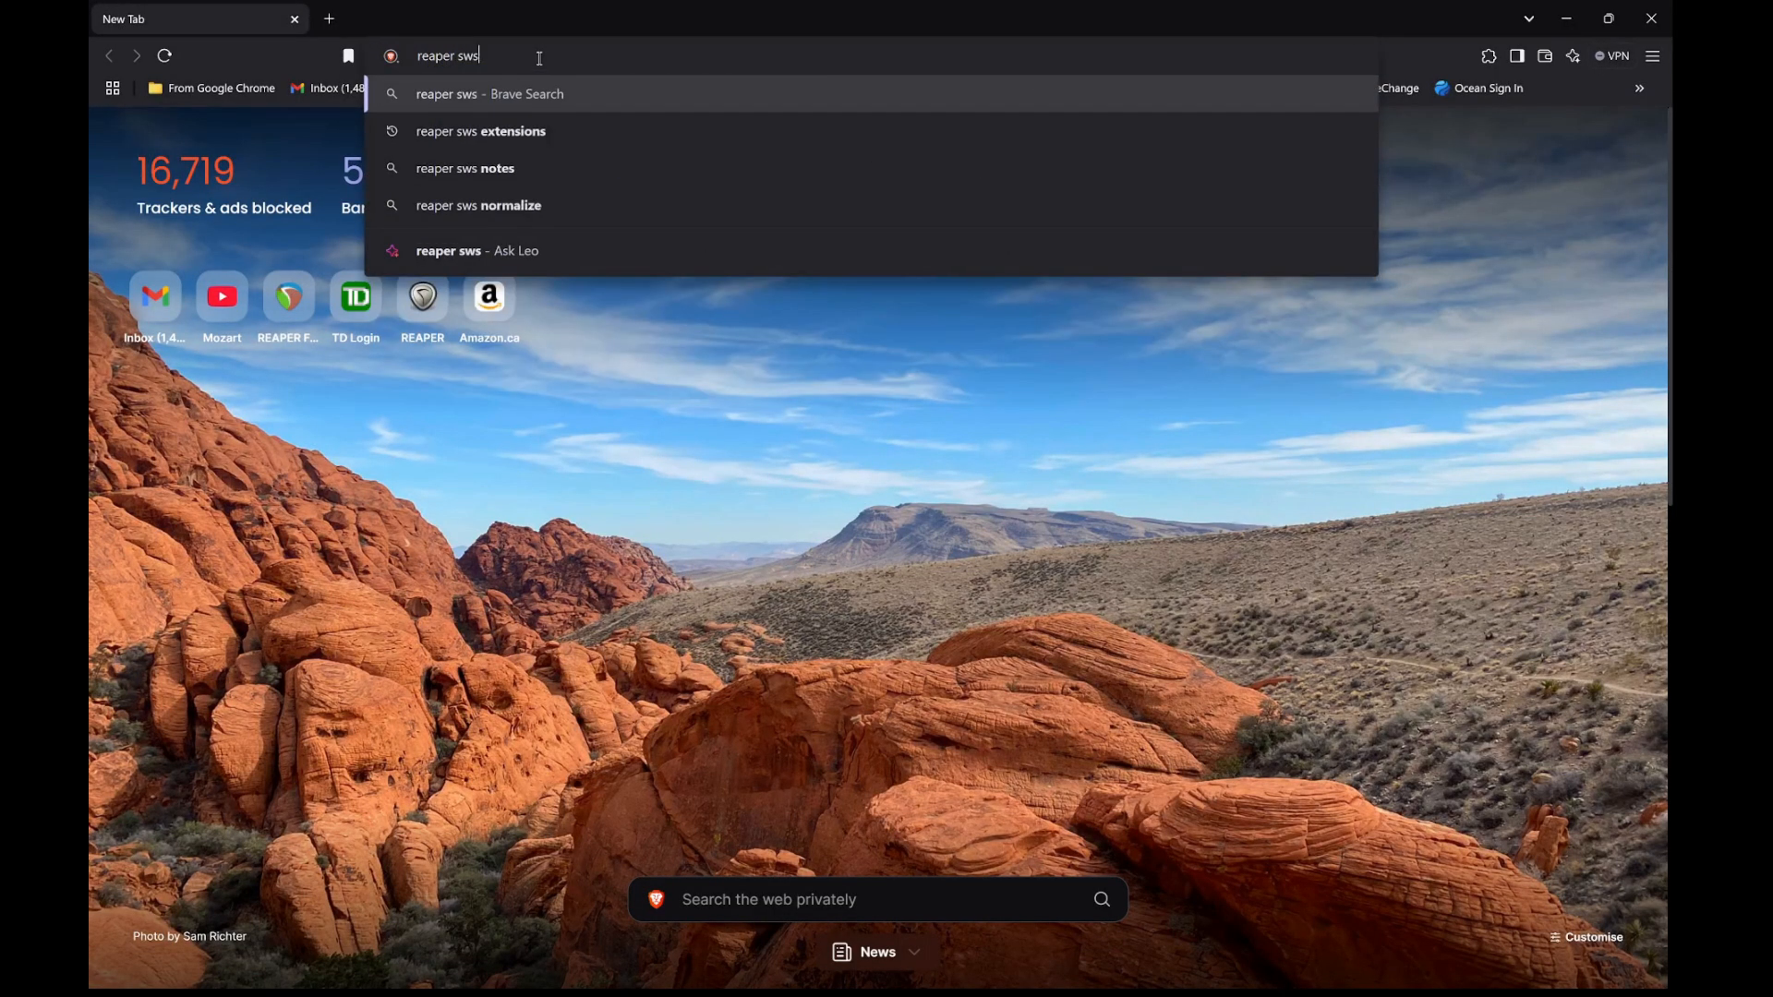
{"action": "type", "text": " exte"}
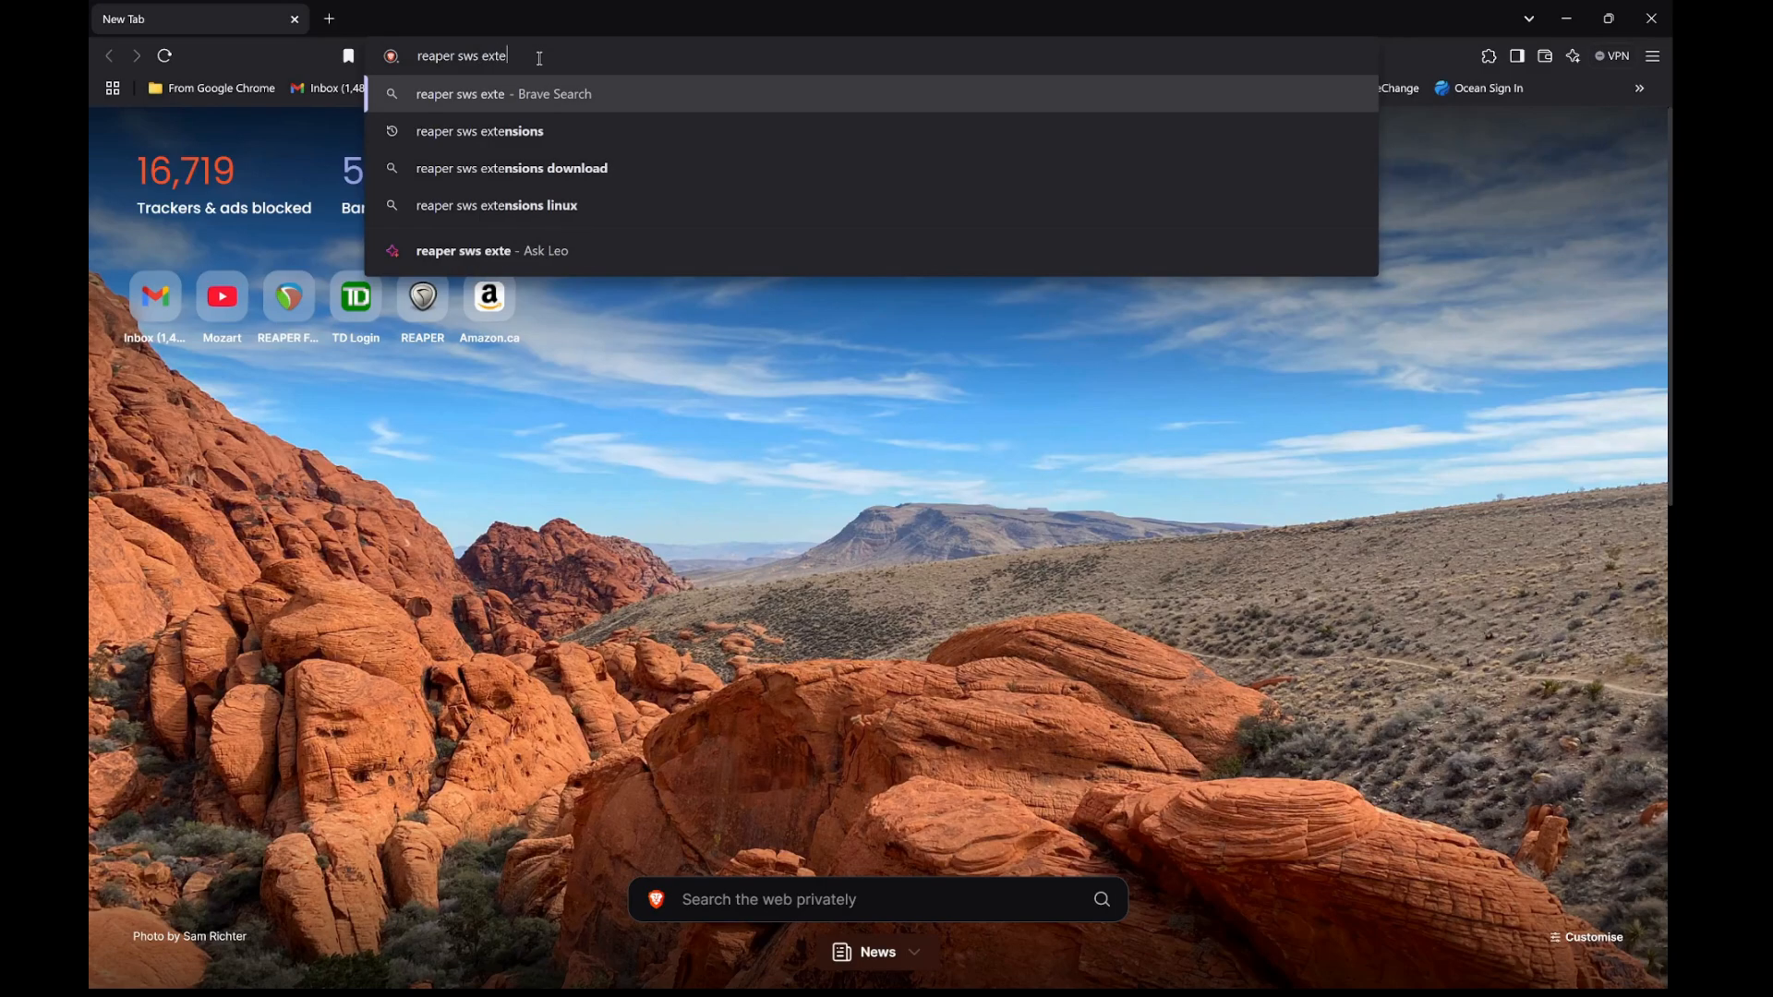
{"action": "type", "text": "nsions"}
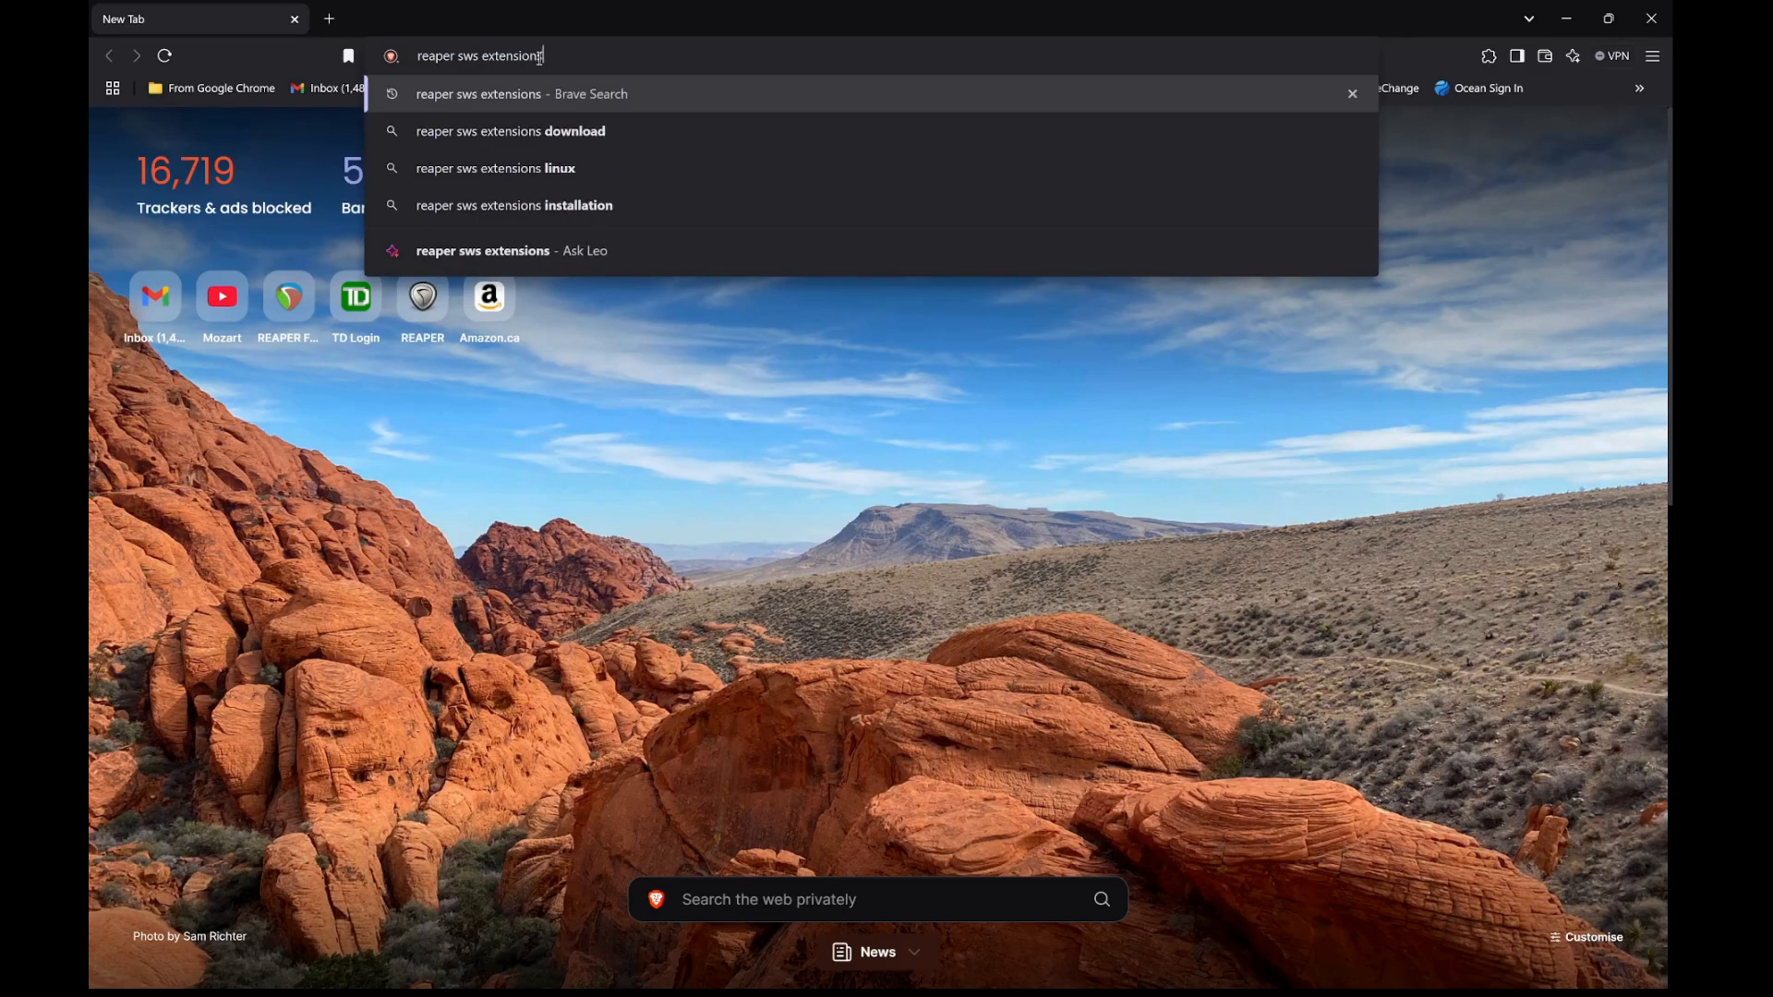
{"action": "key", "text": "Return"}
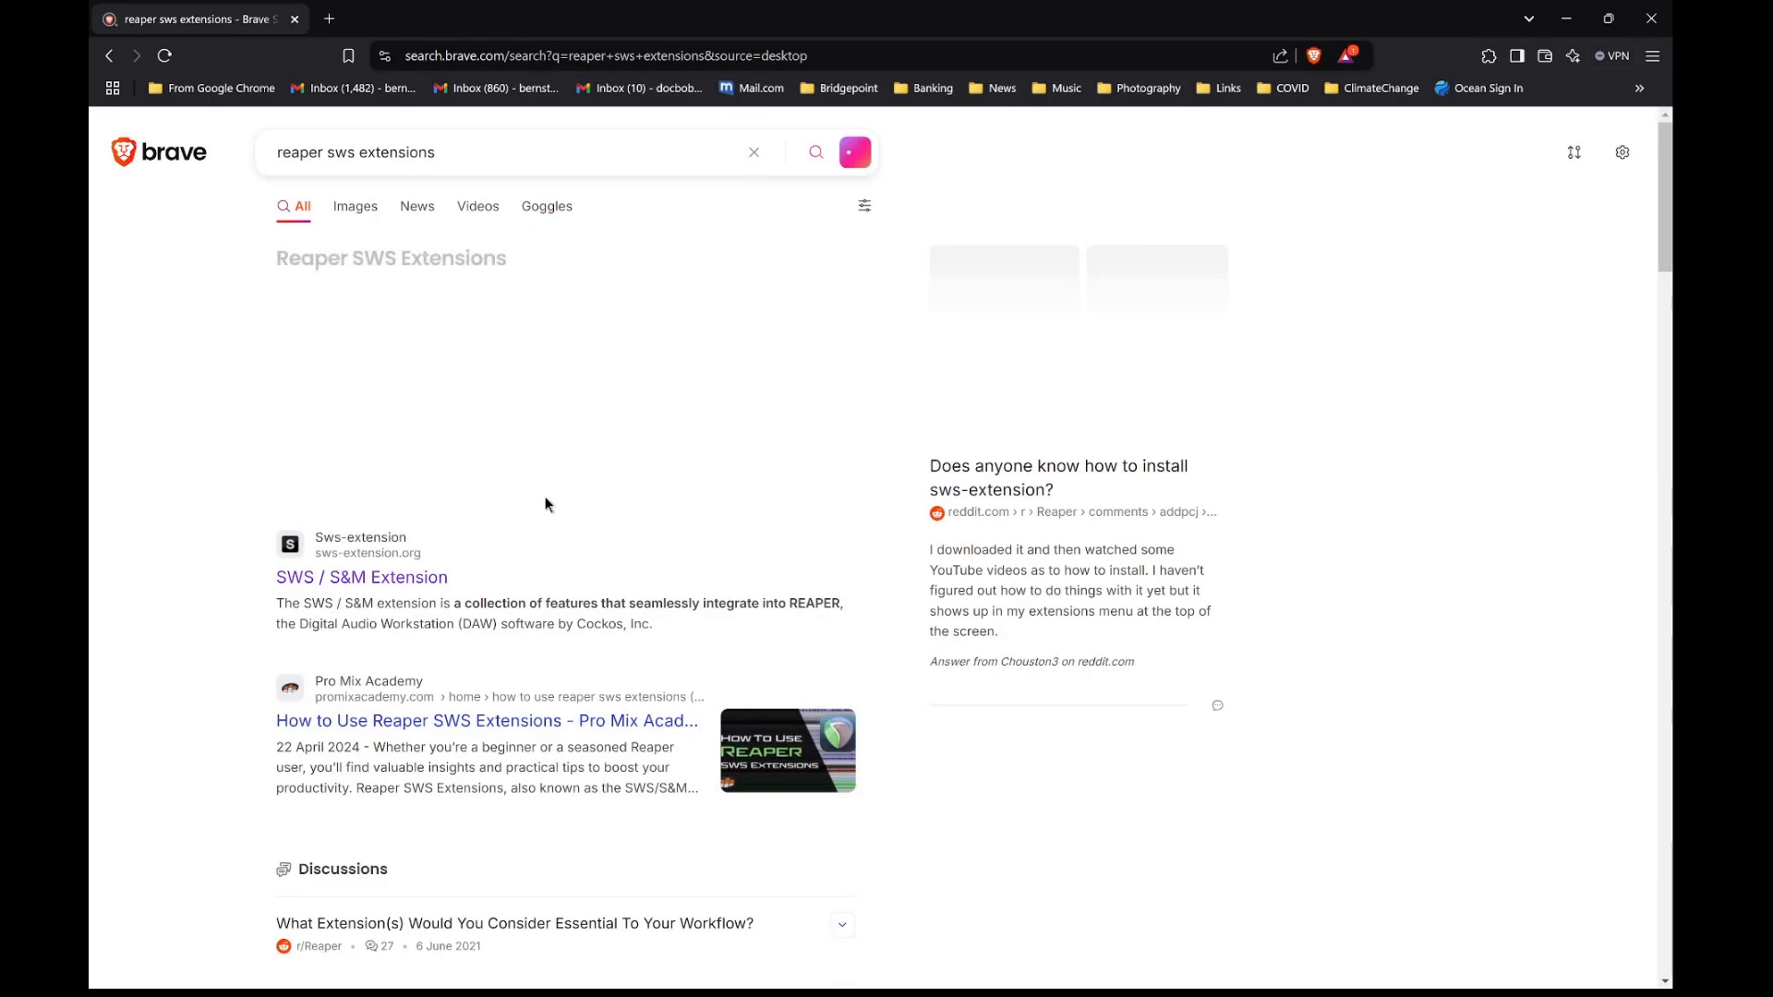
{"action": "left_click", "coordinate": [431, 584]}
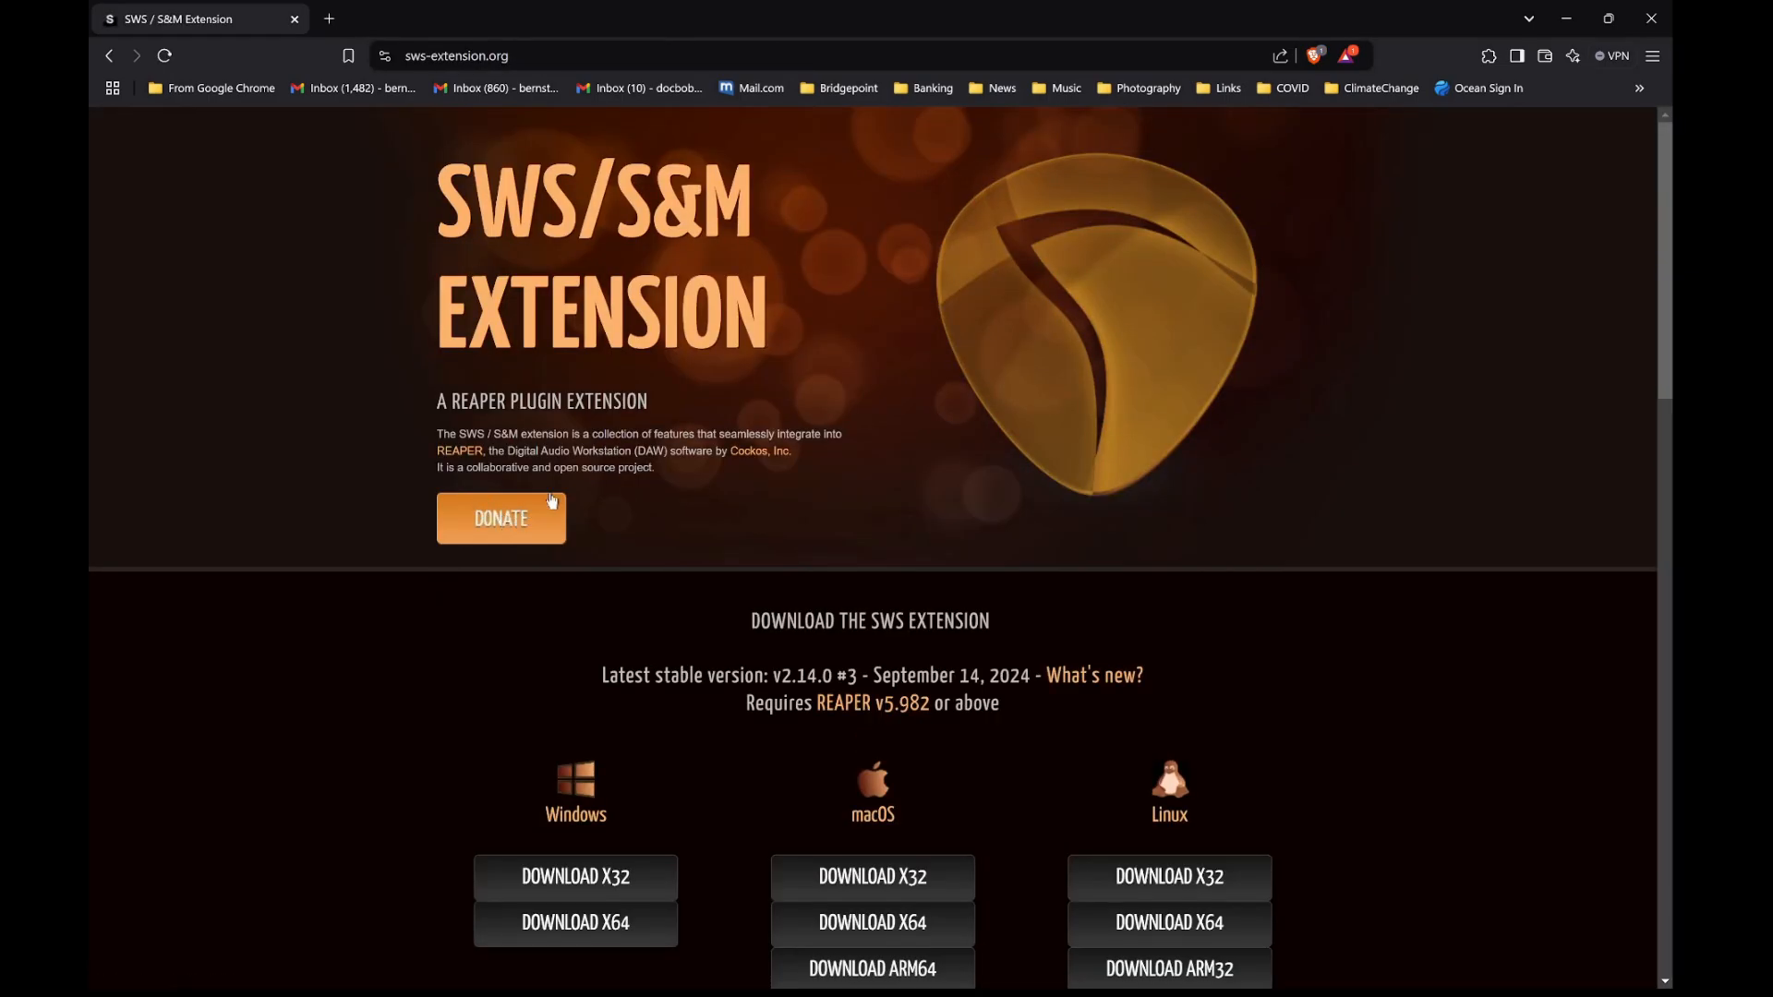
{"action": "scroll", "coordinate": [721, 446], "scroll_direction": "down", "scroll_amount": 3}
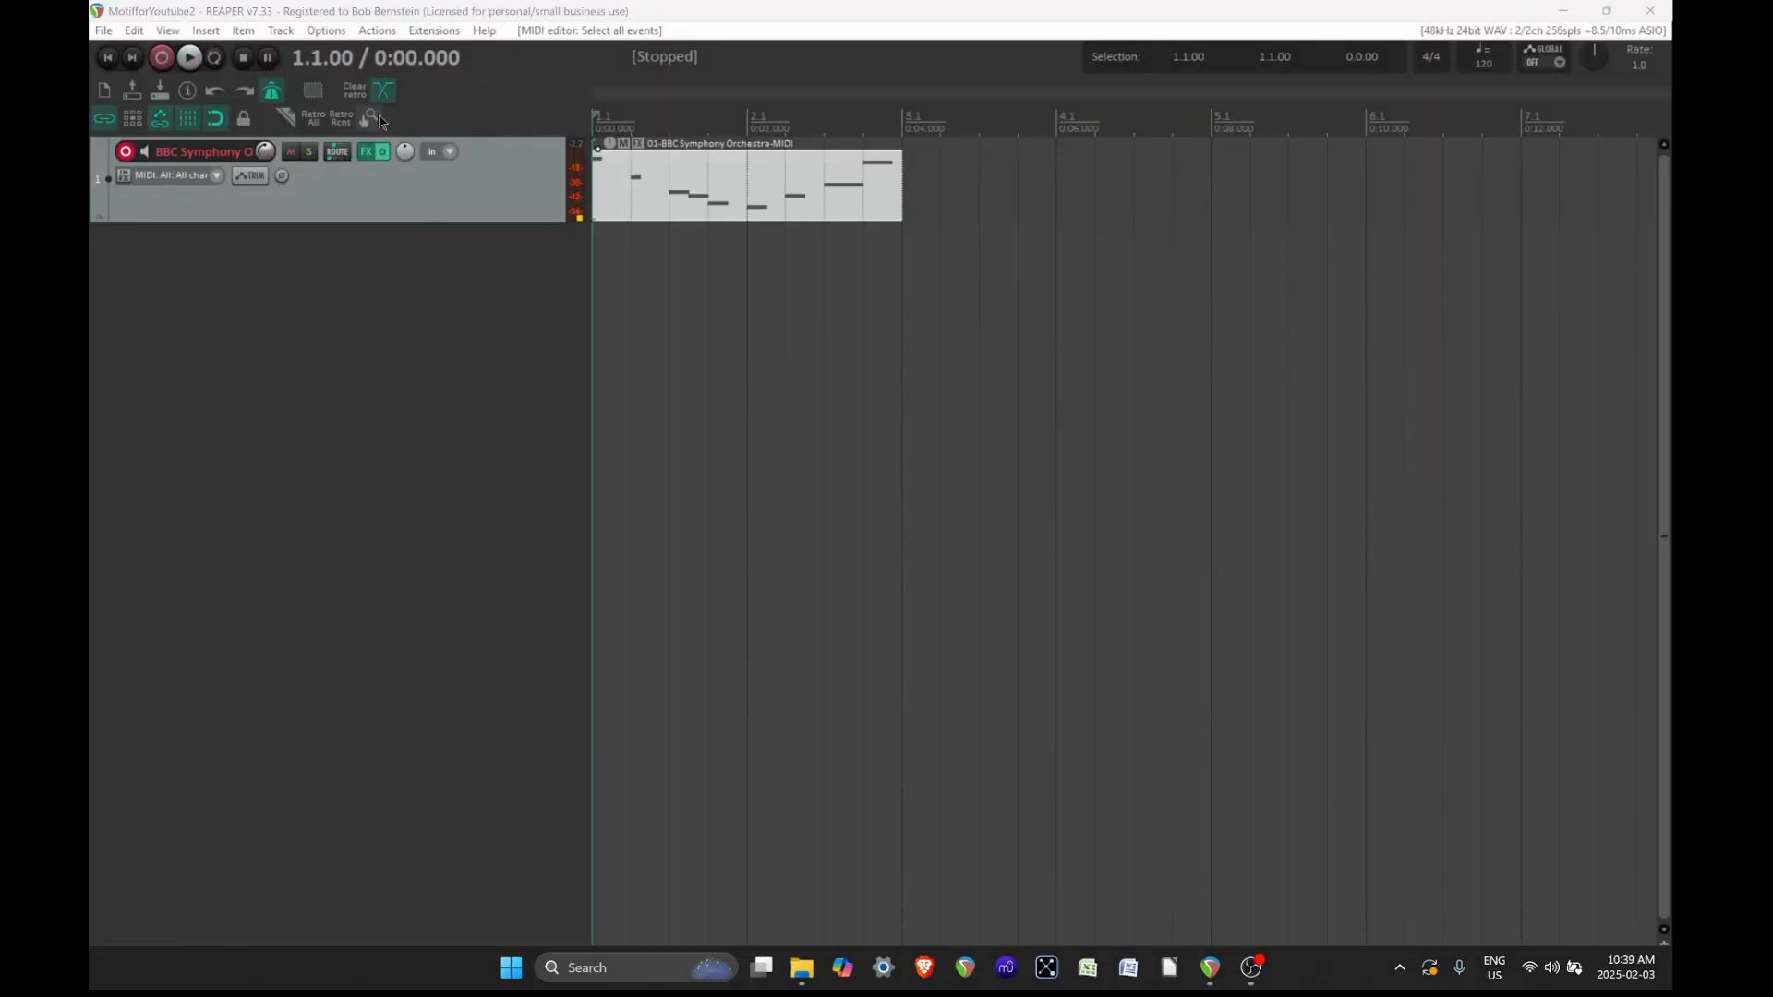
Switch back to REAPER and check that the SWS/S&M extension is installed.
{"action": "left_click", "coordinate": [432, 33]}
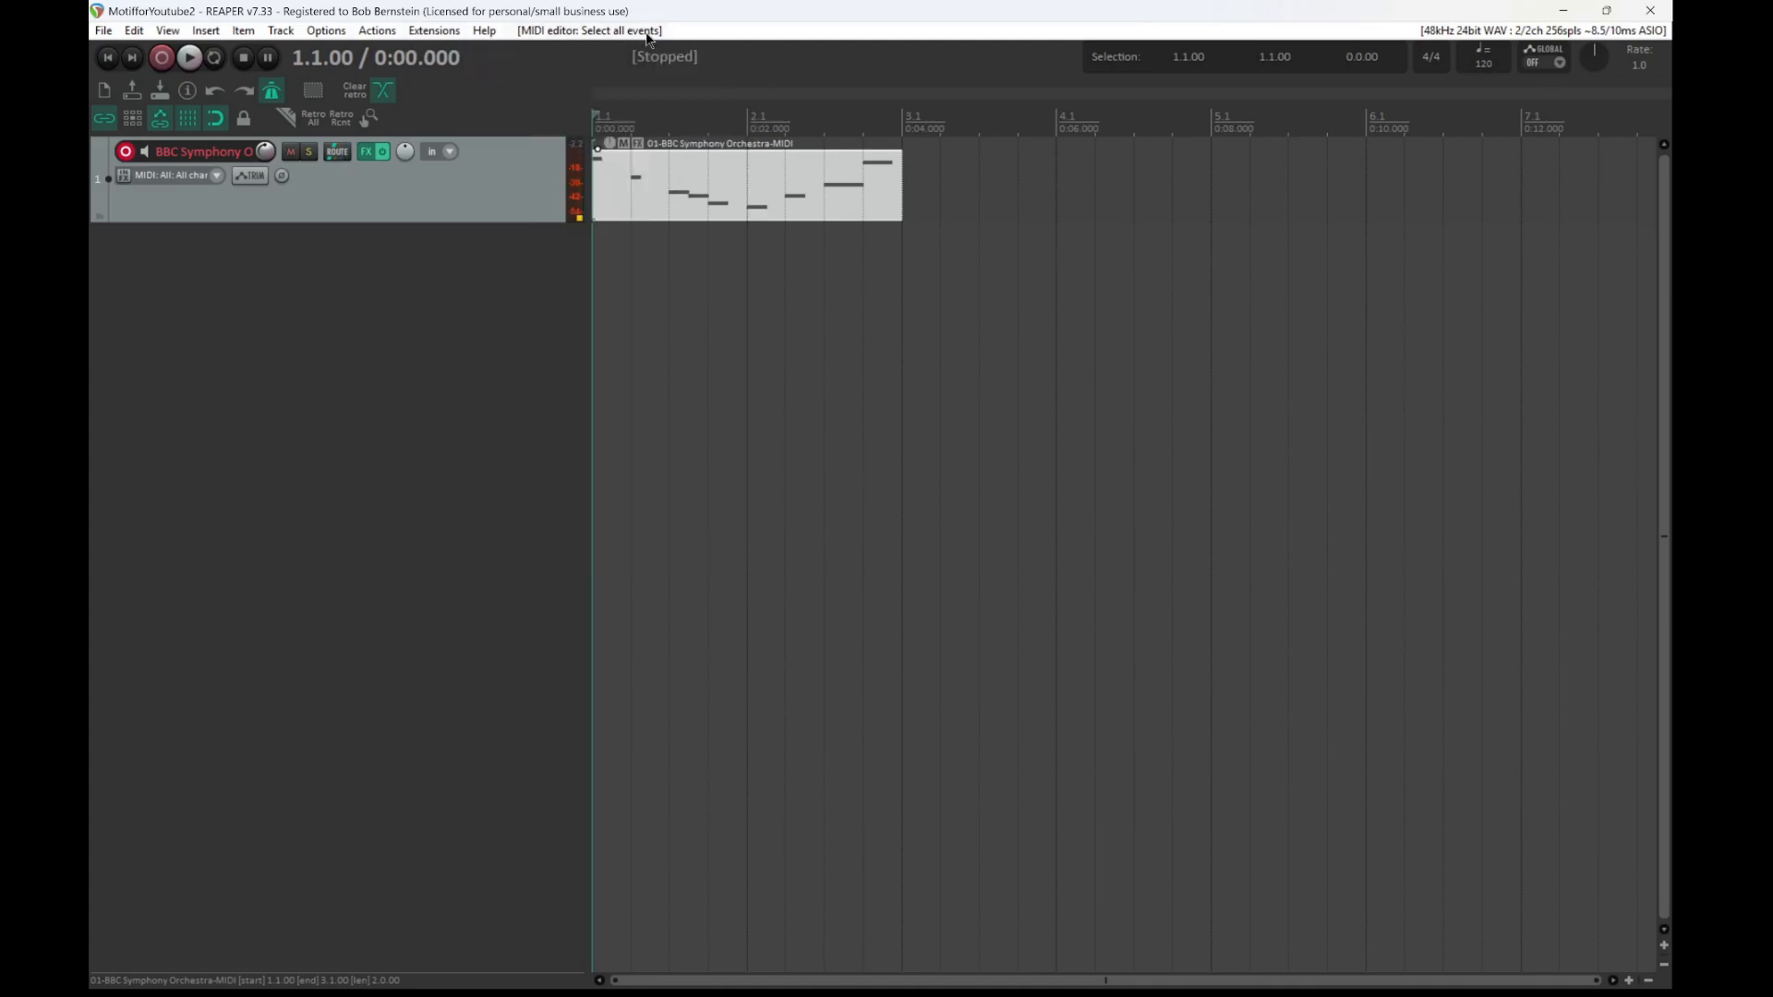
{"action": "left_click", "coordinate": [378, 31]}
{"action": "mouse_move", "coordinate": [441, 31]}
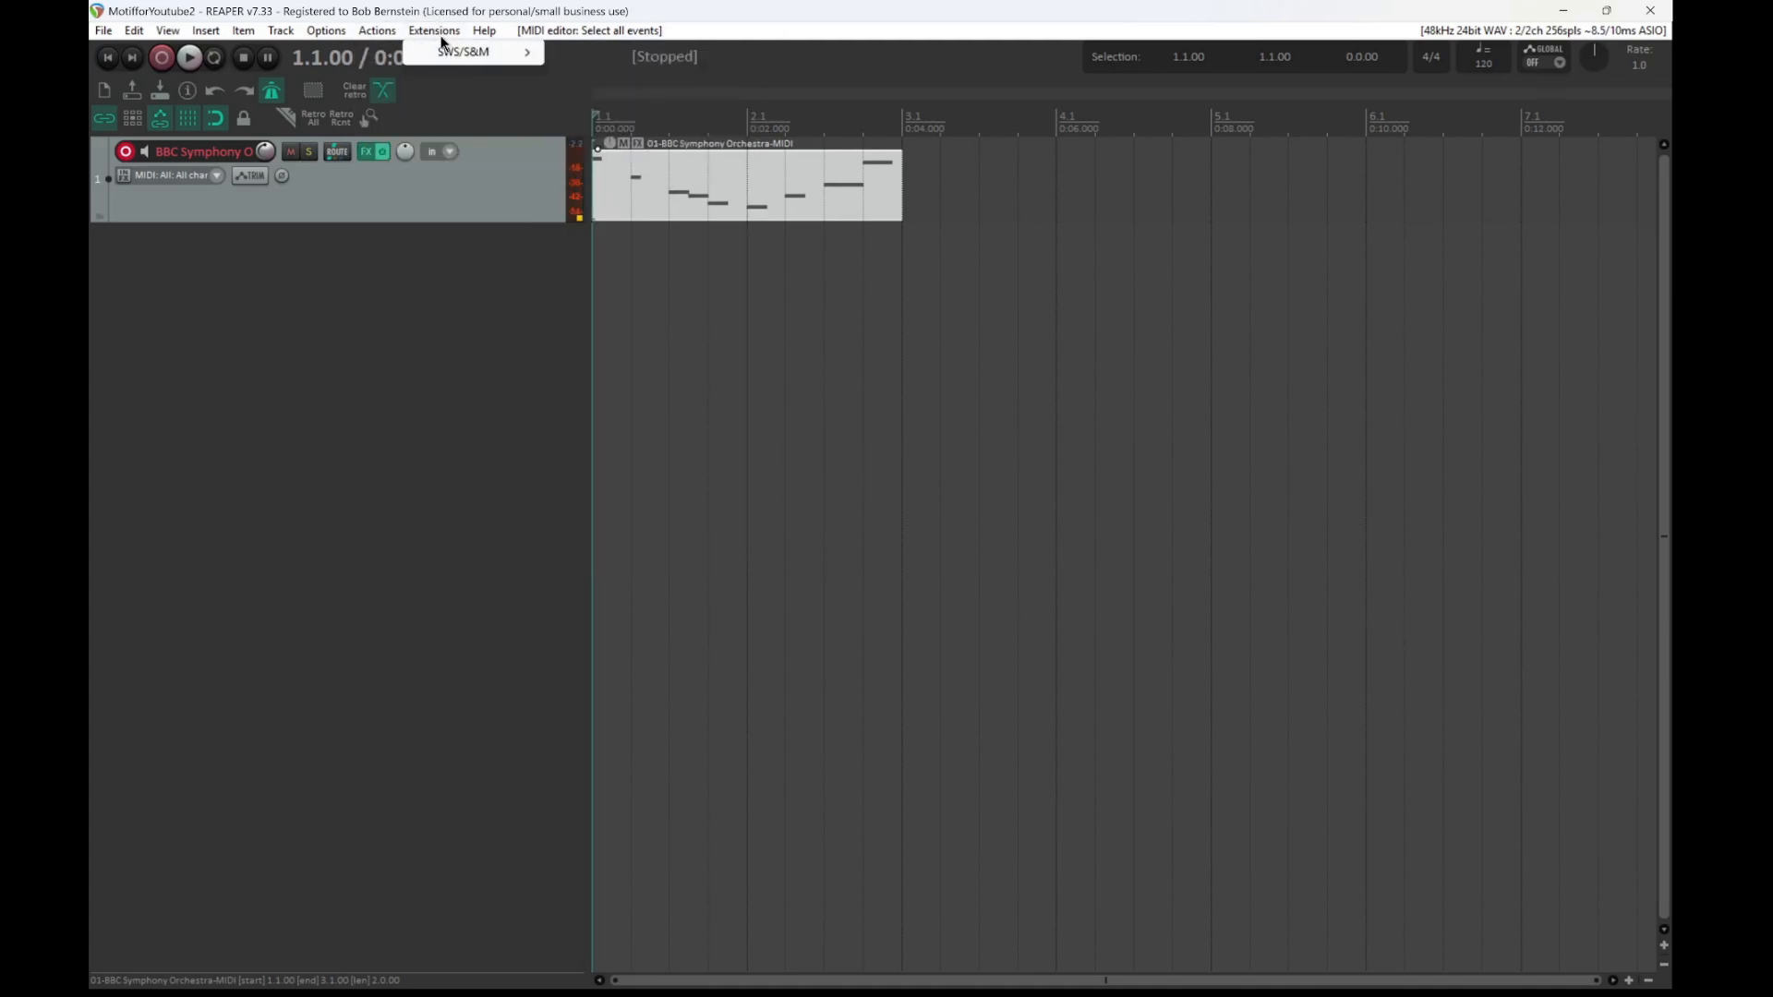
{"action": "left_click", "coordinate": [441, 303]}
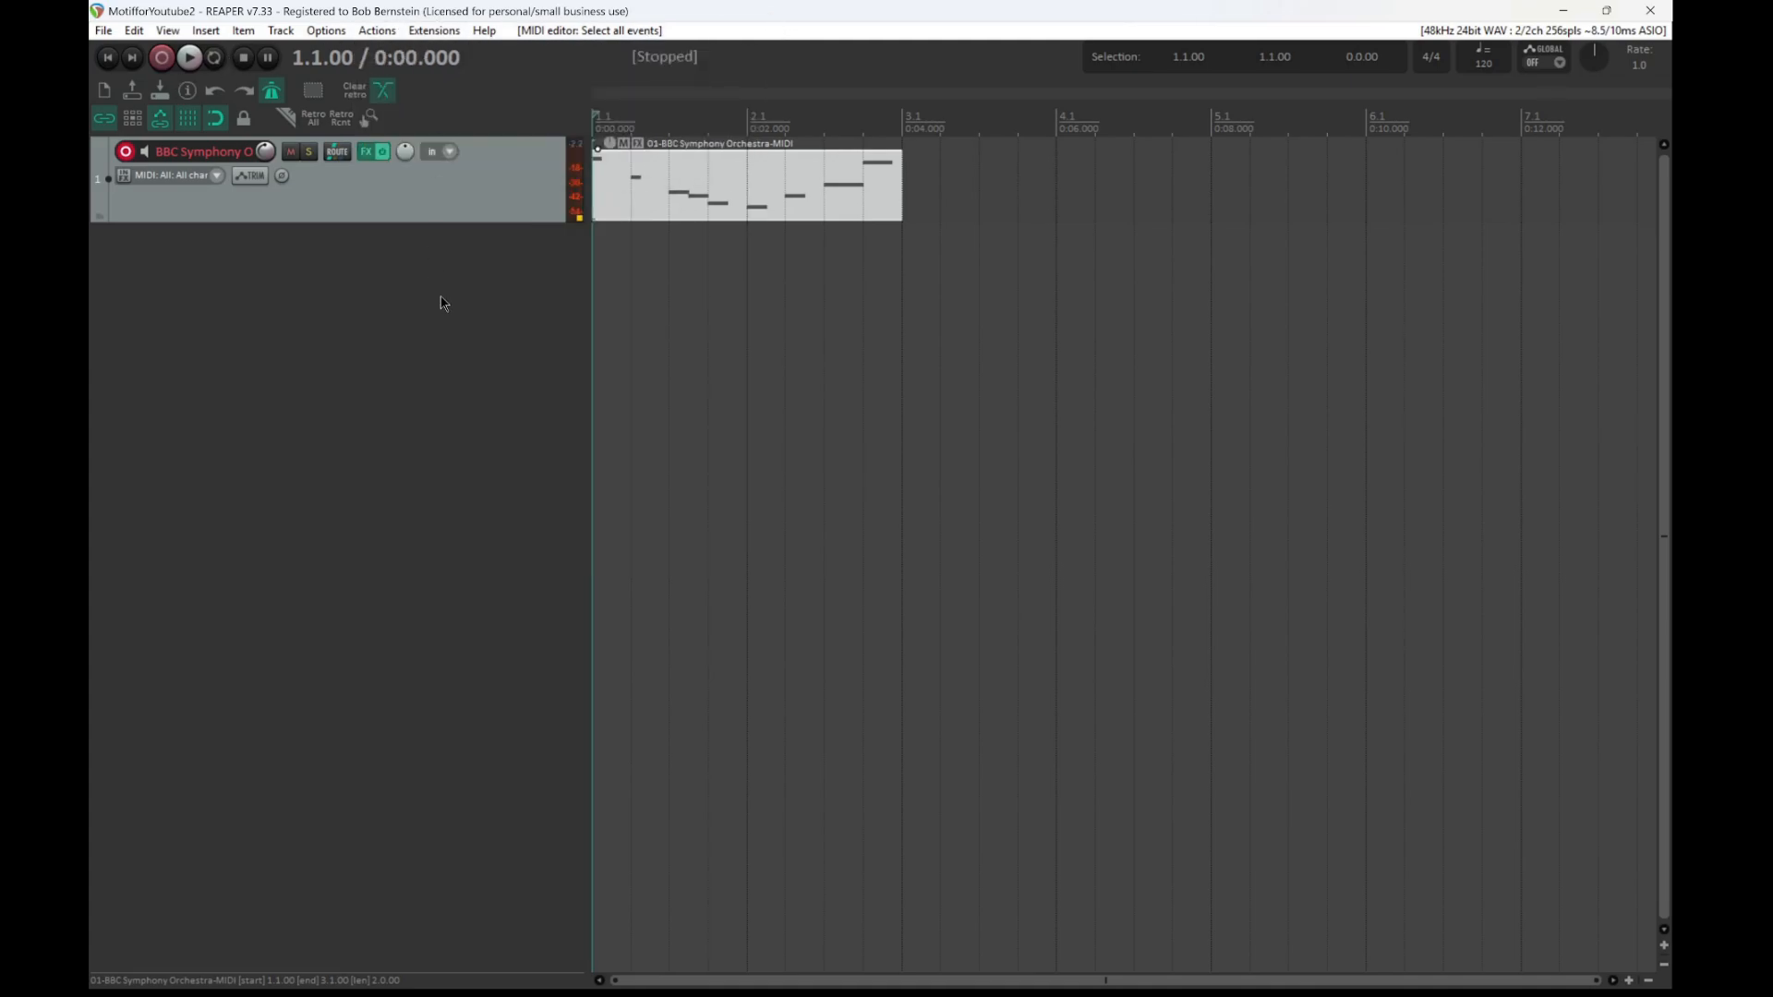
Open the BBC Symphony Orchestra MIDI item in the MIDI editor and return the edit cursor to the start.
{"action": "double_click", "coordinate": [643, 185]}
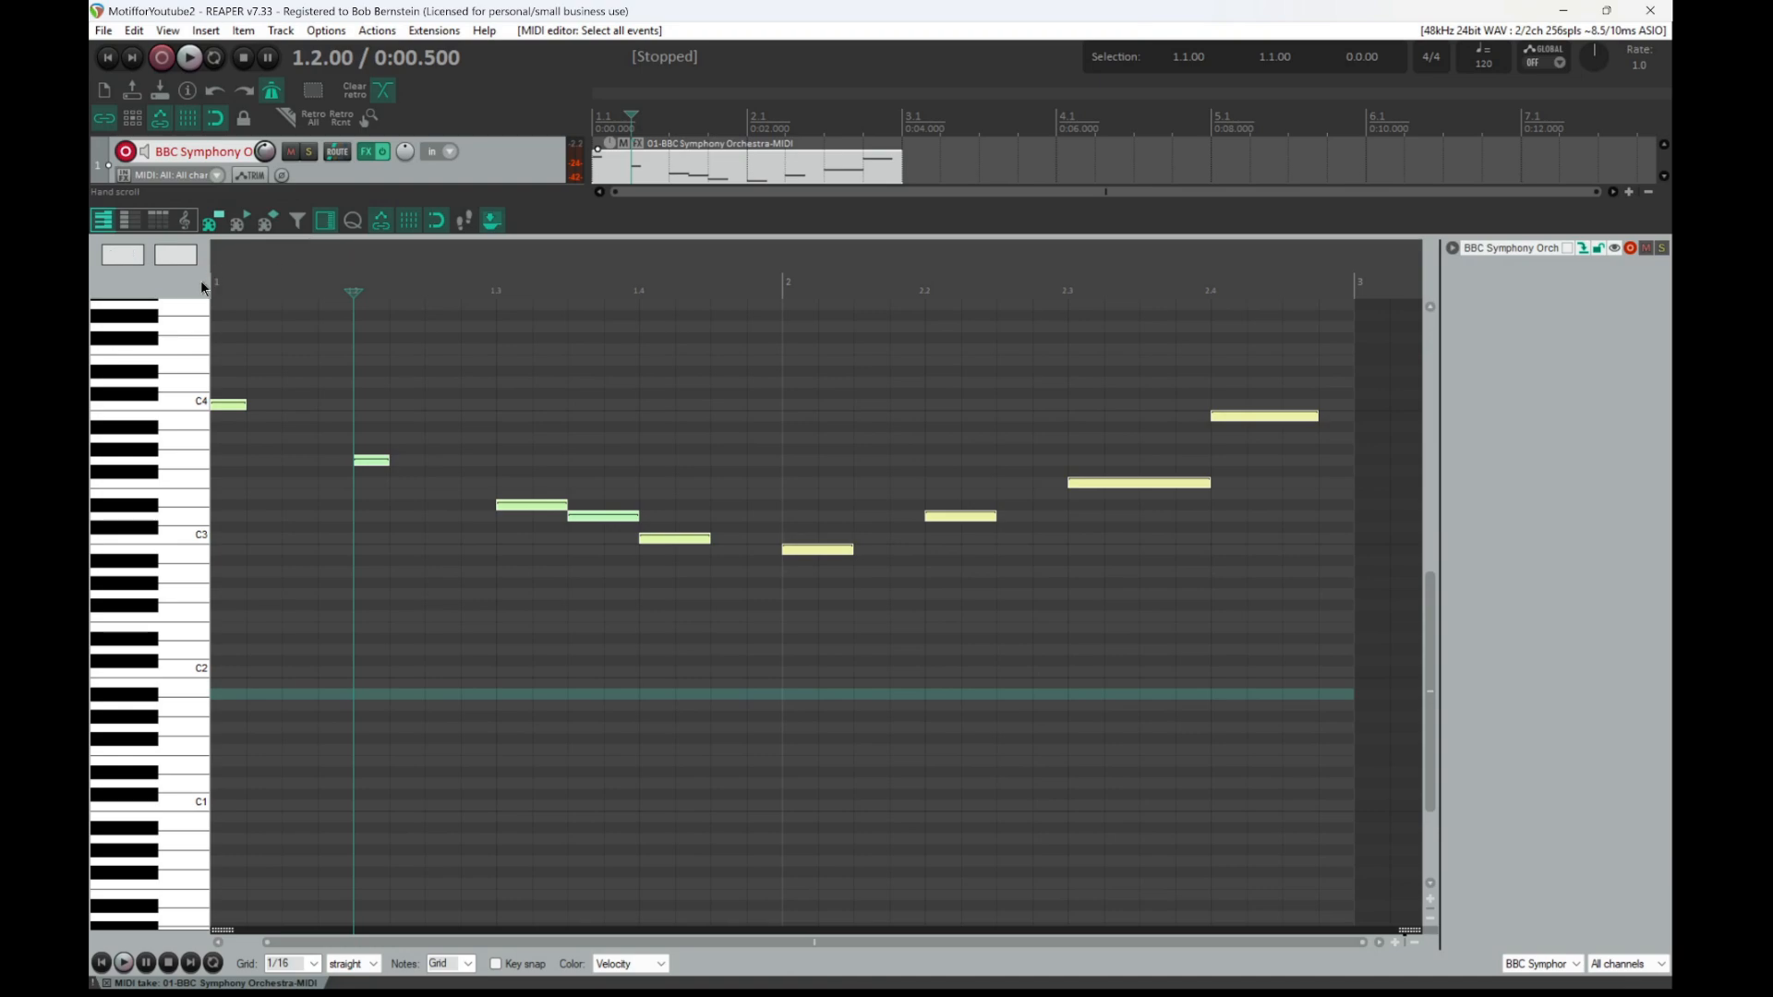
{"action": "left_click", "coordinate": [102, 964]}
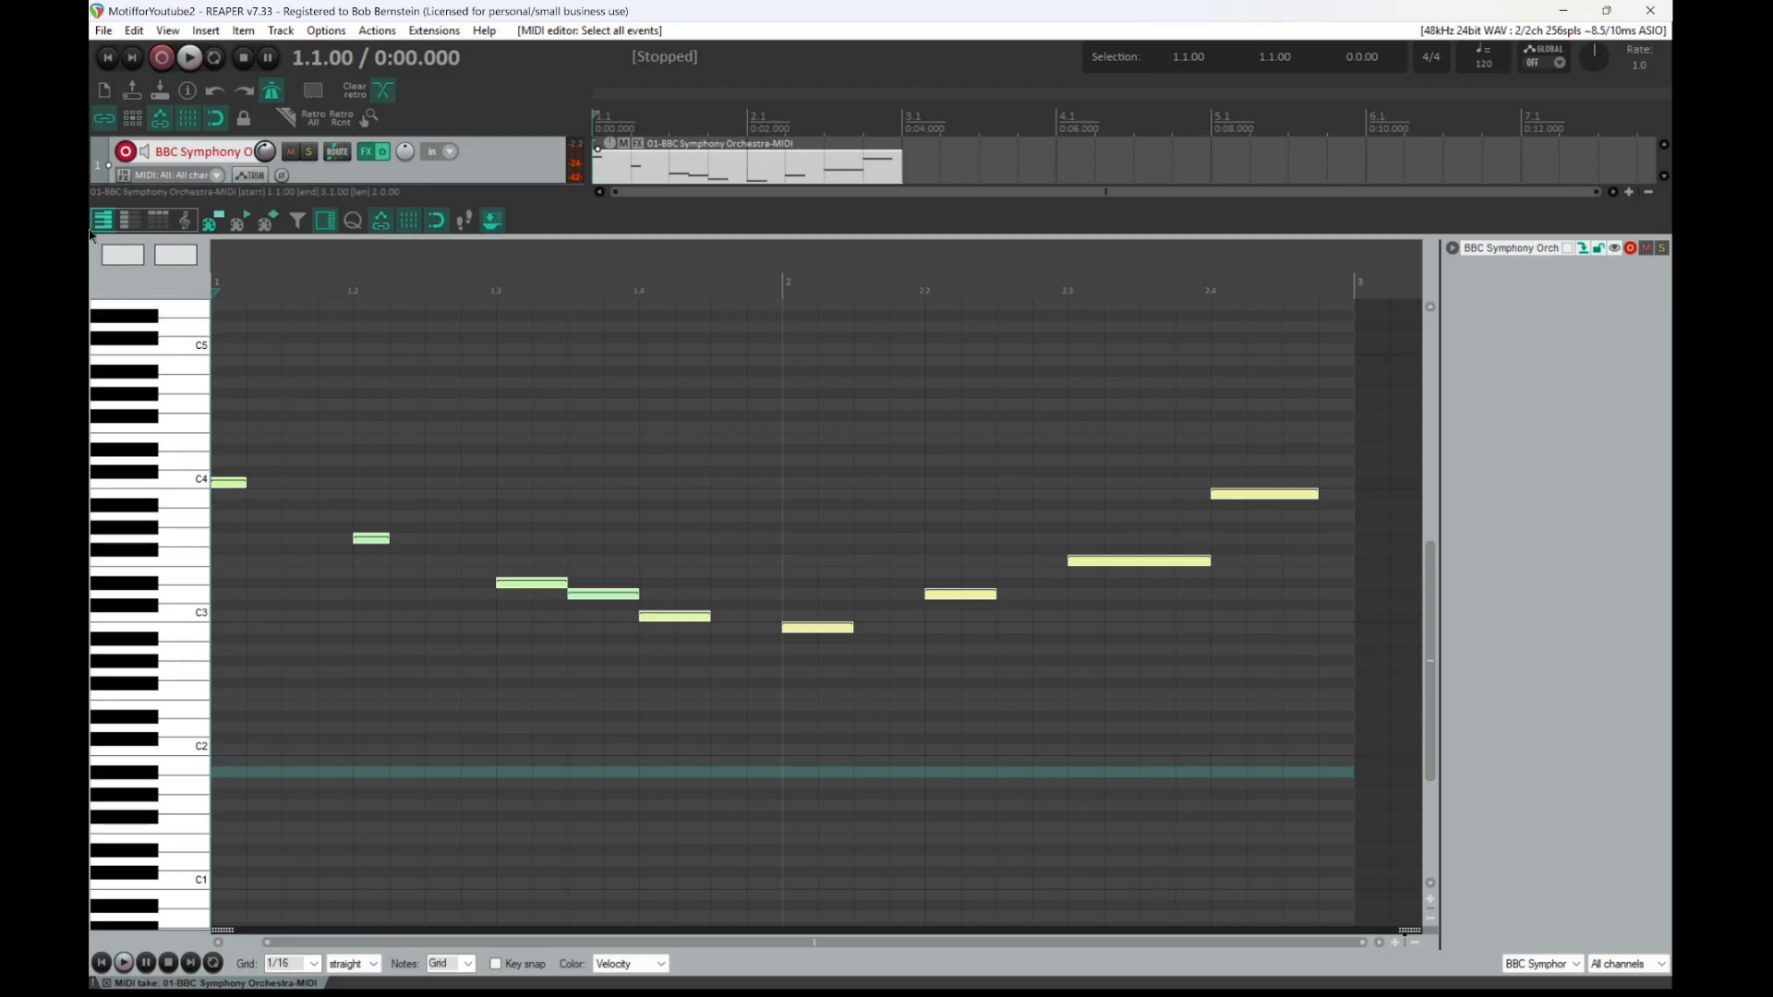
Customize the MIDI piano roll toolbar by searching the actions for "revers" and adding "Edit: Invert (reverse vertically) selected note intervals".
{"action": "right_click", "coordinate": [540, 226]}
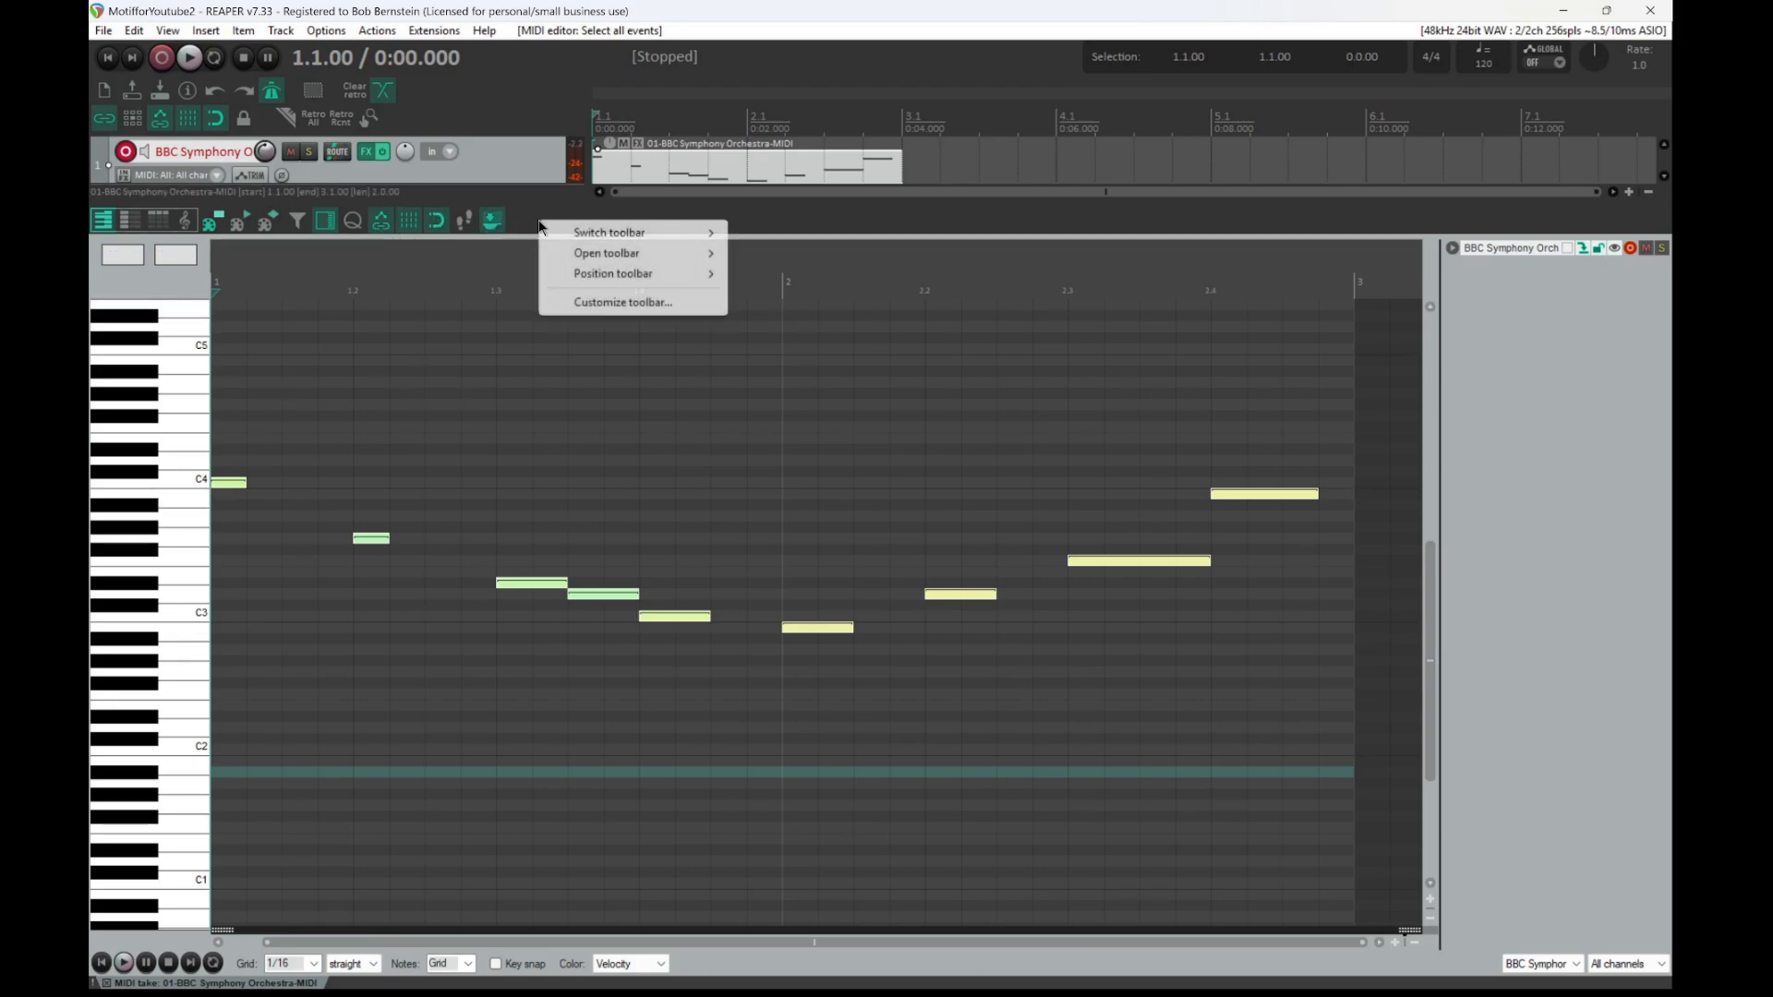
{"action": "left_click", "coordinate": [604, 304]}
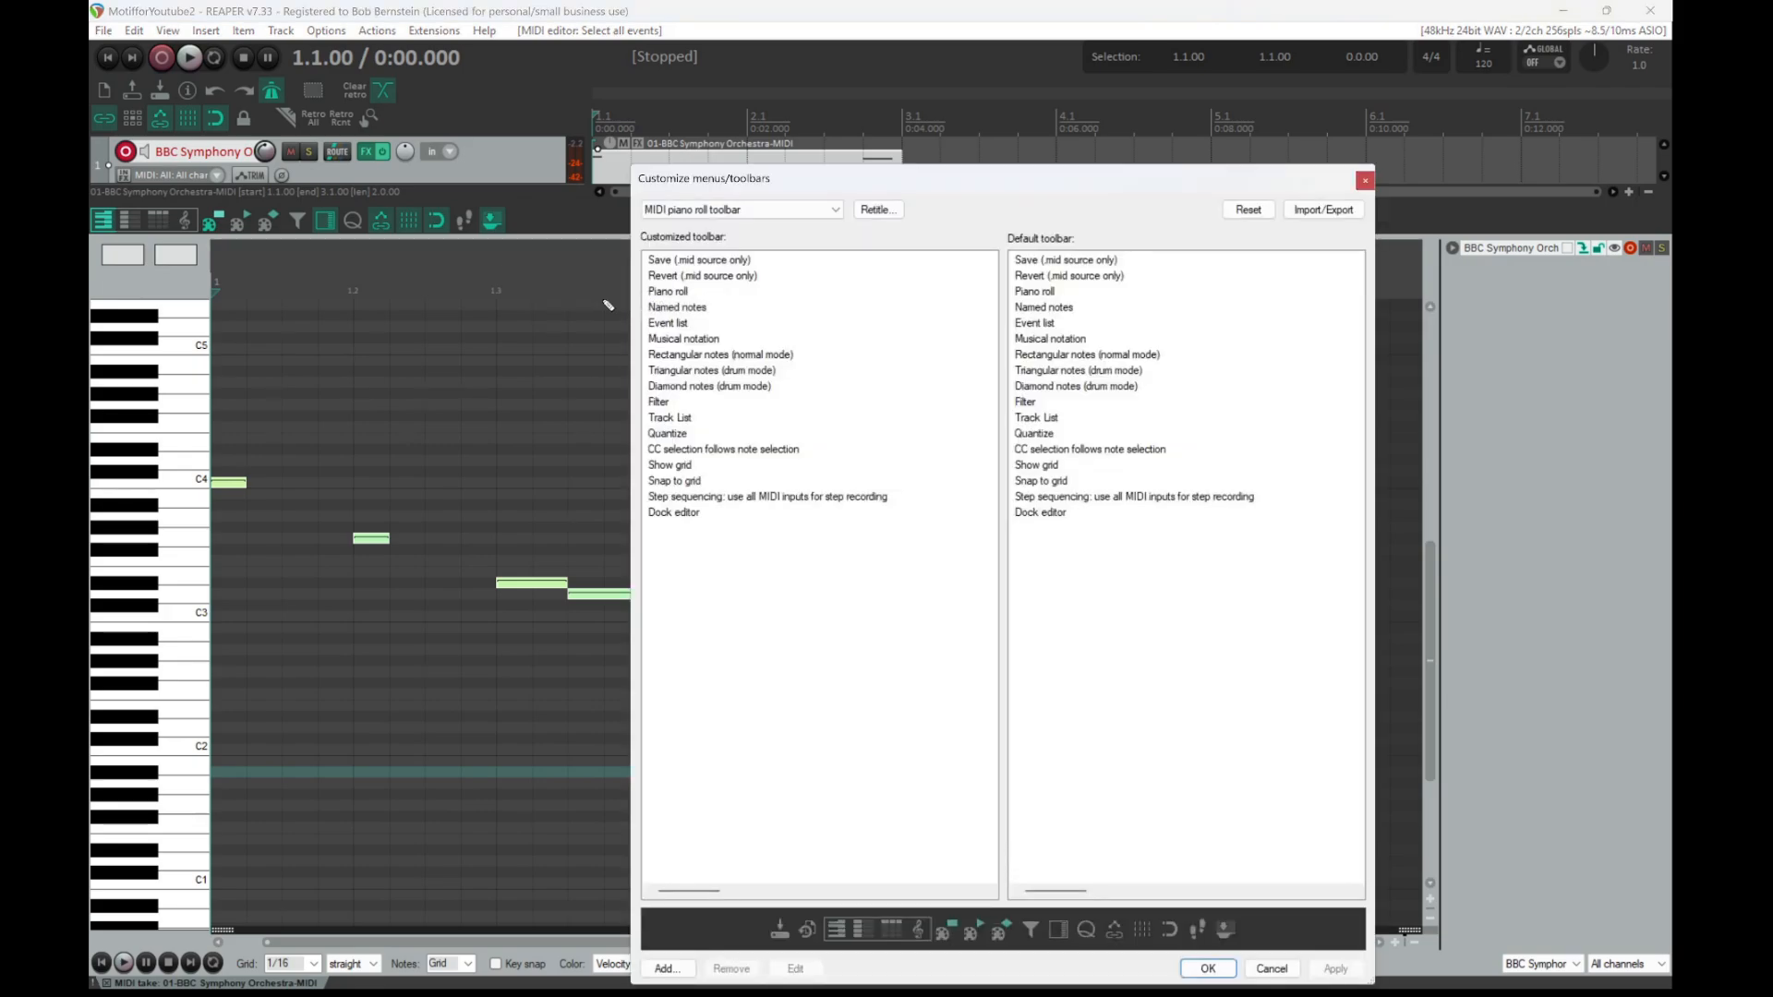
{"action": "left_click", "coordinate": [665, 967]}
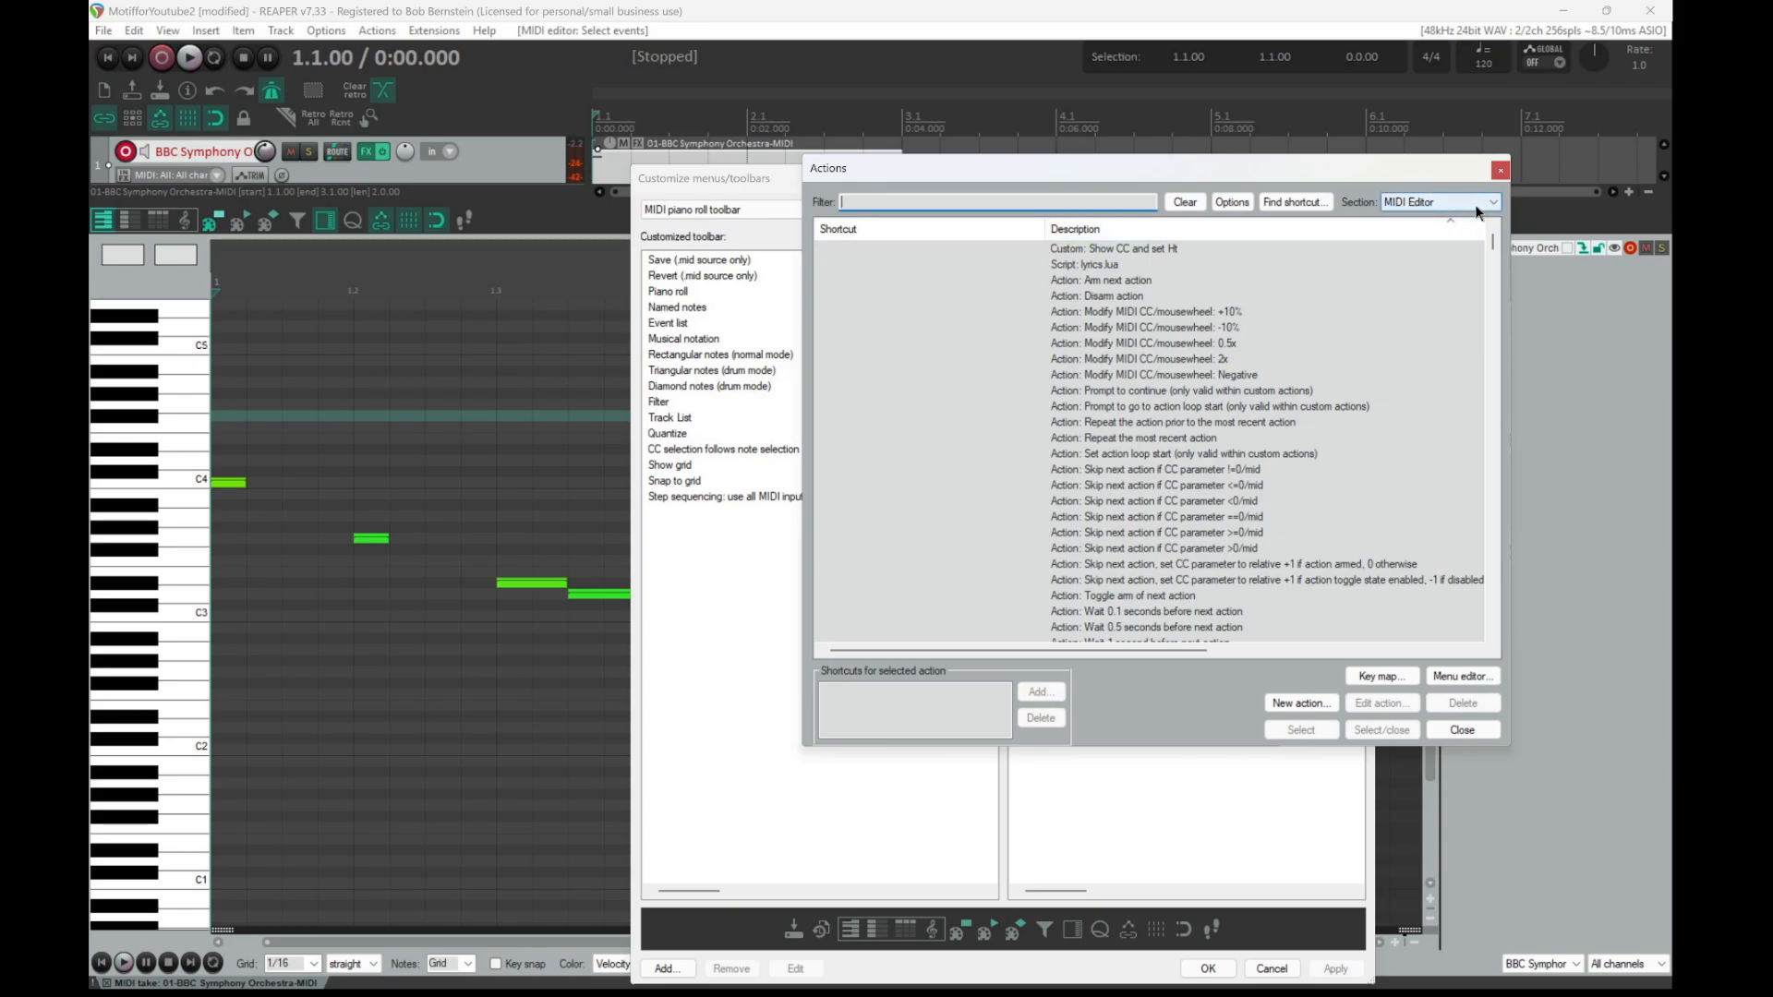
{"action": "type", "text": "revers"}
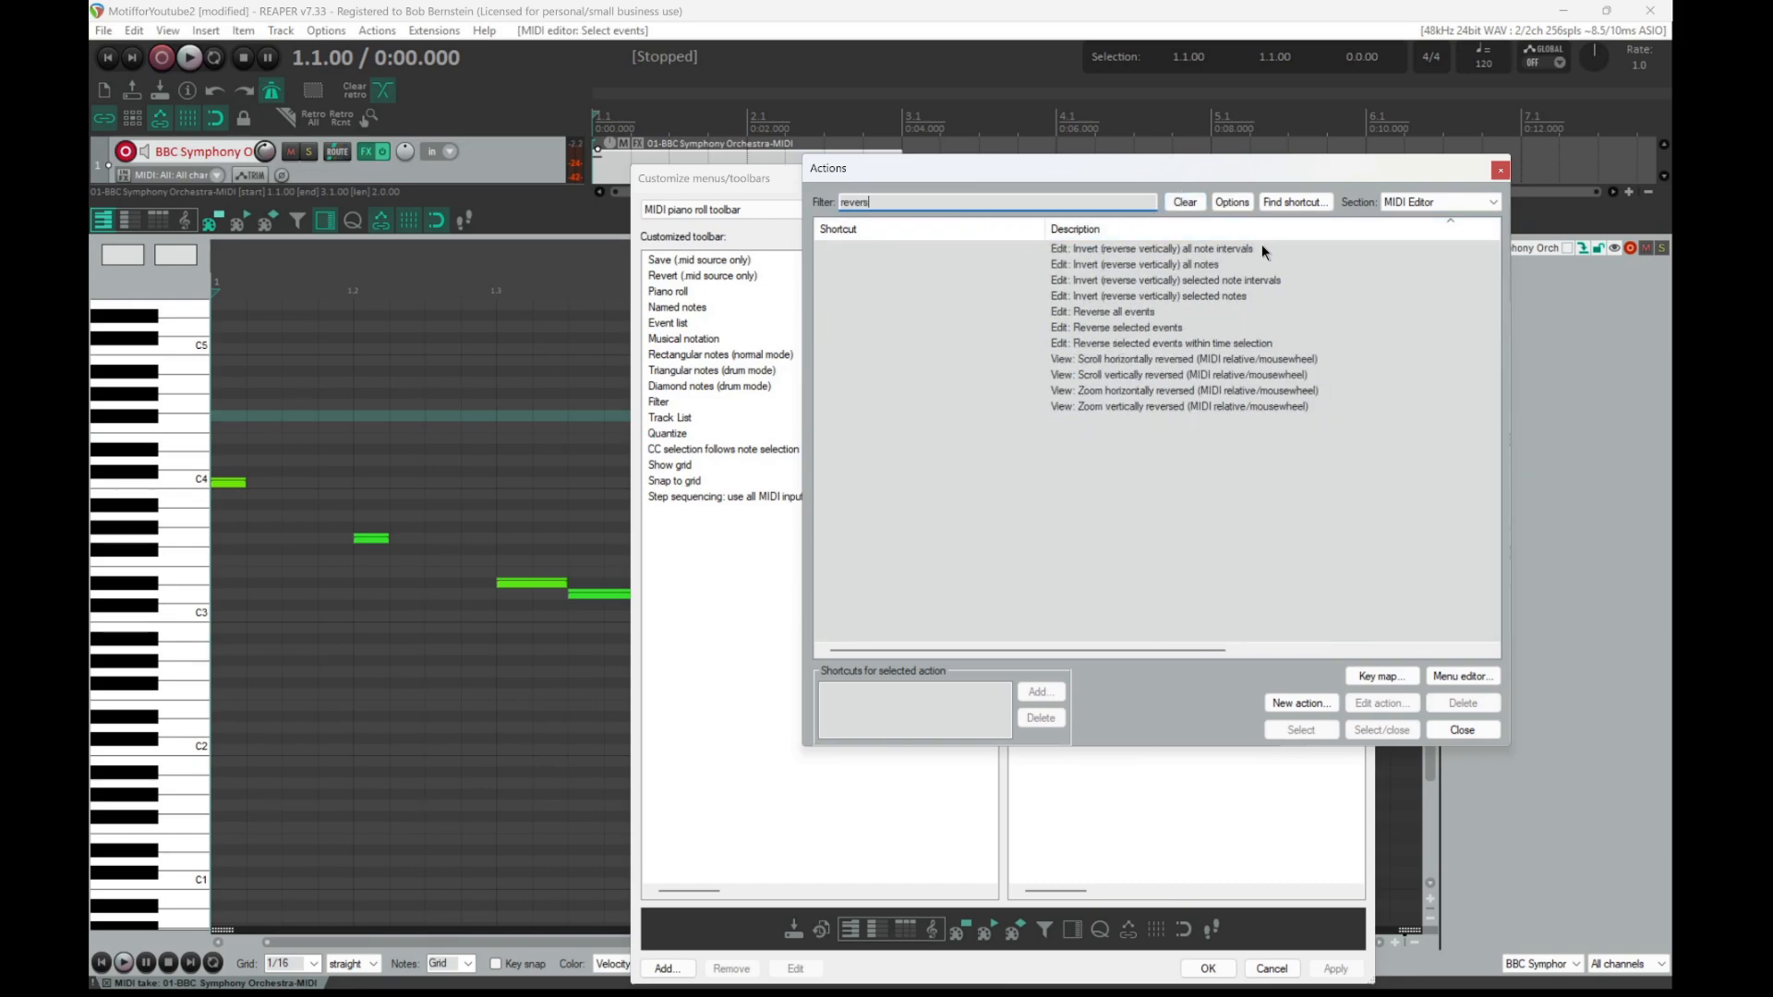
{"action": "left_click", "coordinate": [1172, 279]}
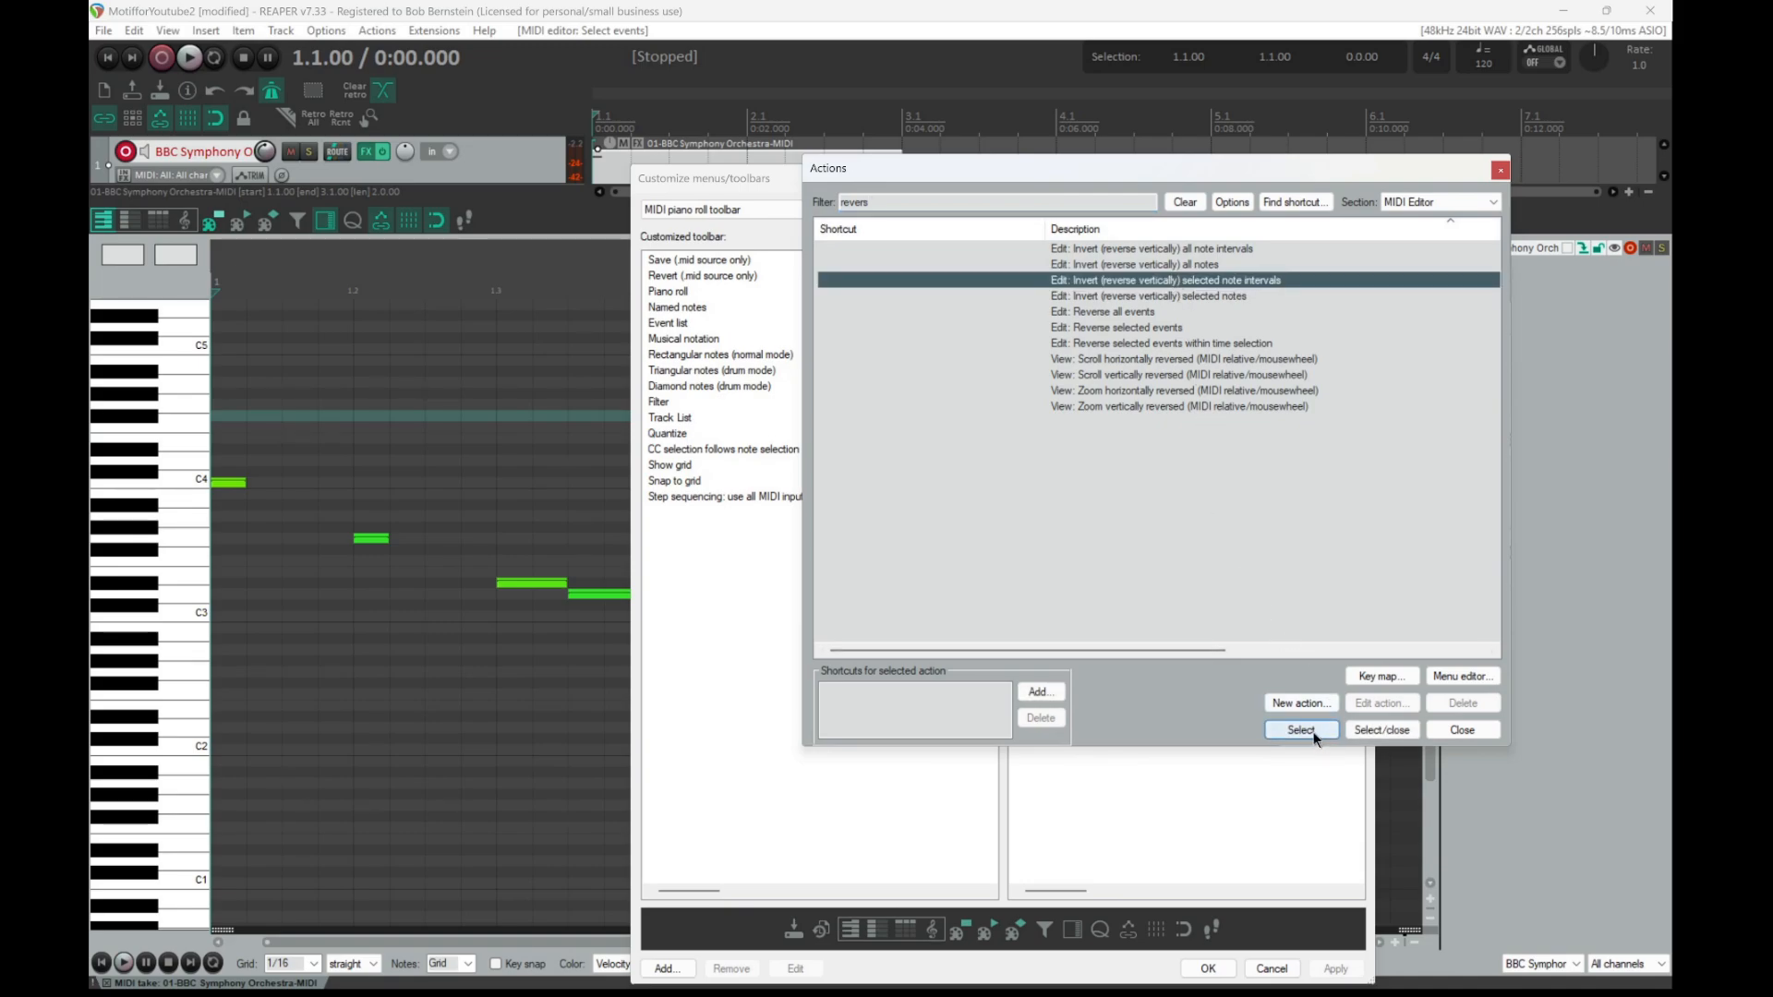
{"action": "left_click", "coordinate": [1302, 731]}
Add "Edit: Invert (reverse vertically) selected notes" and "Edit: Reverse selected events" to the piano roll toolbar and apply the changes.
{"action": "left_click", "coordinate": [1212, 295]}
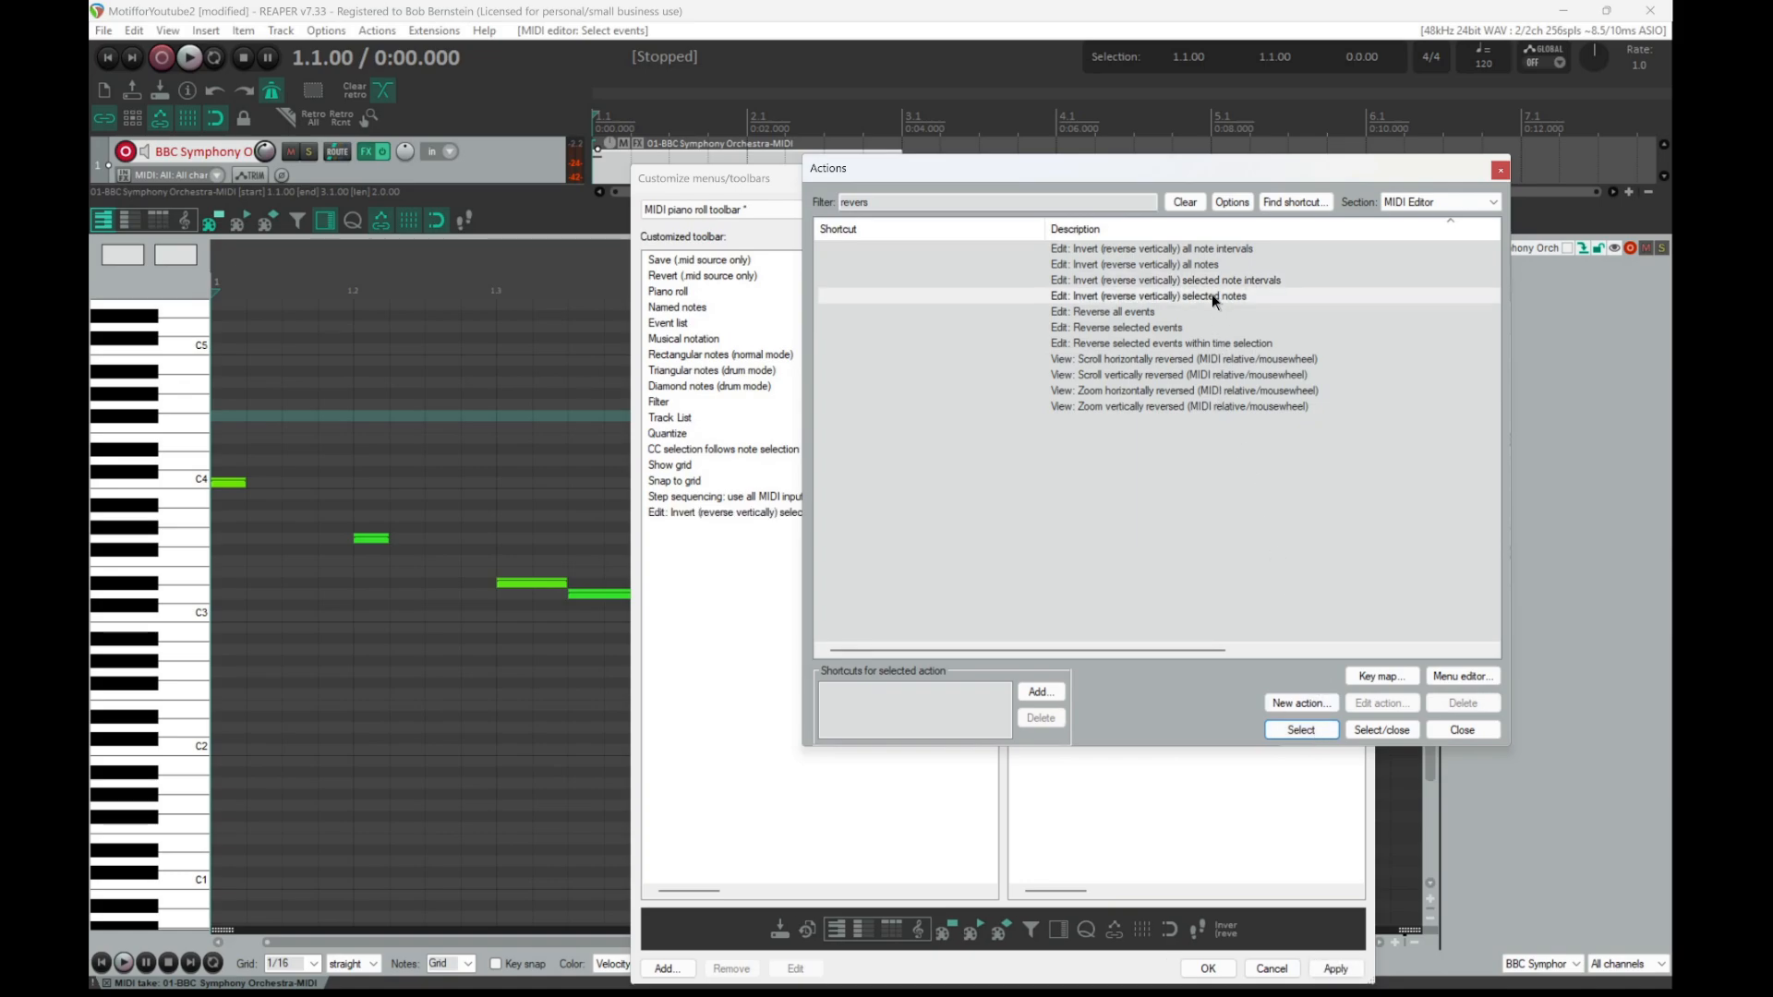
{"action": "left_click", "coordinate": [1303, 730]}
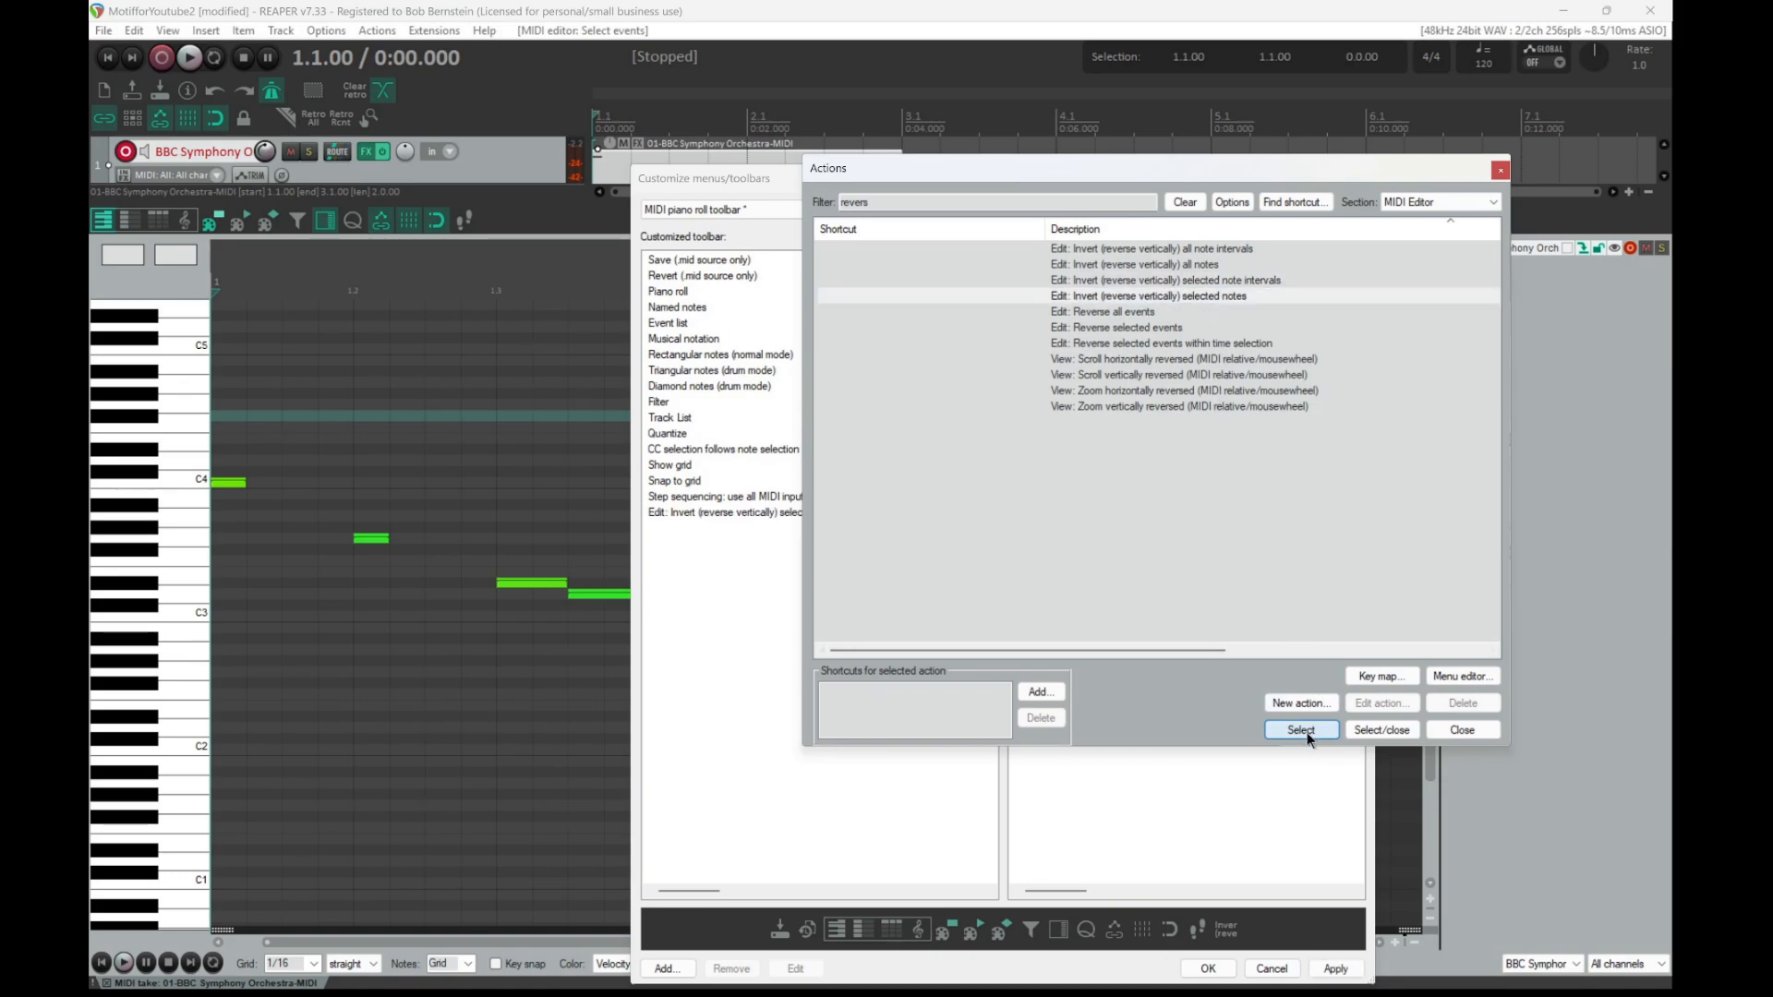
{"action": "left_click", "coordinate": [1148, 329]}
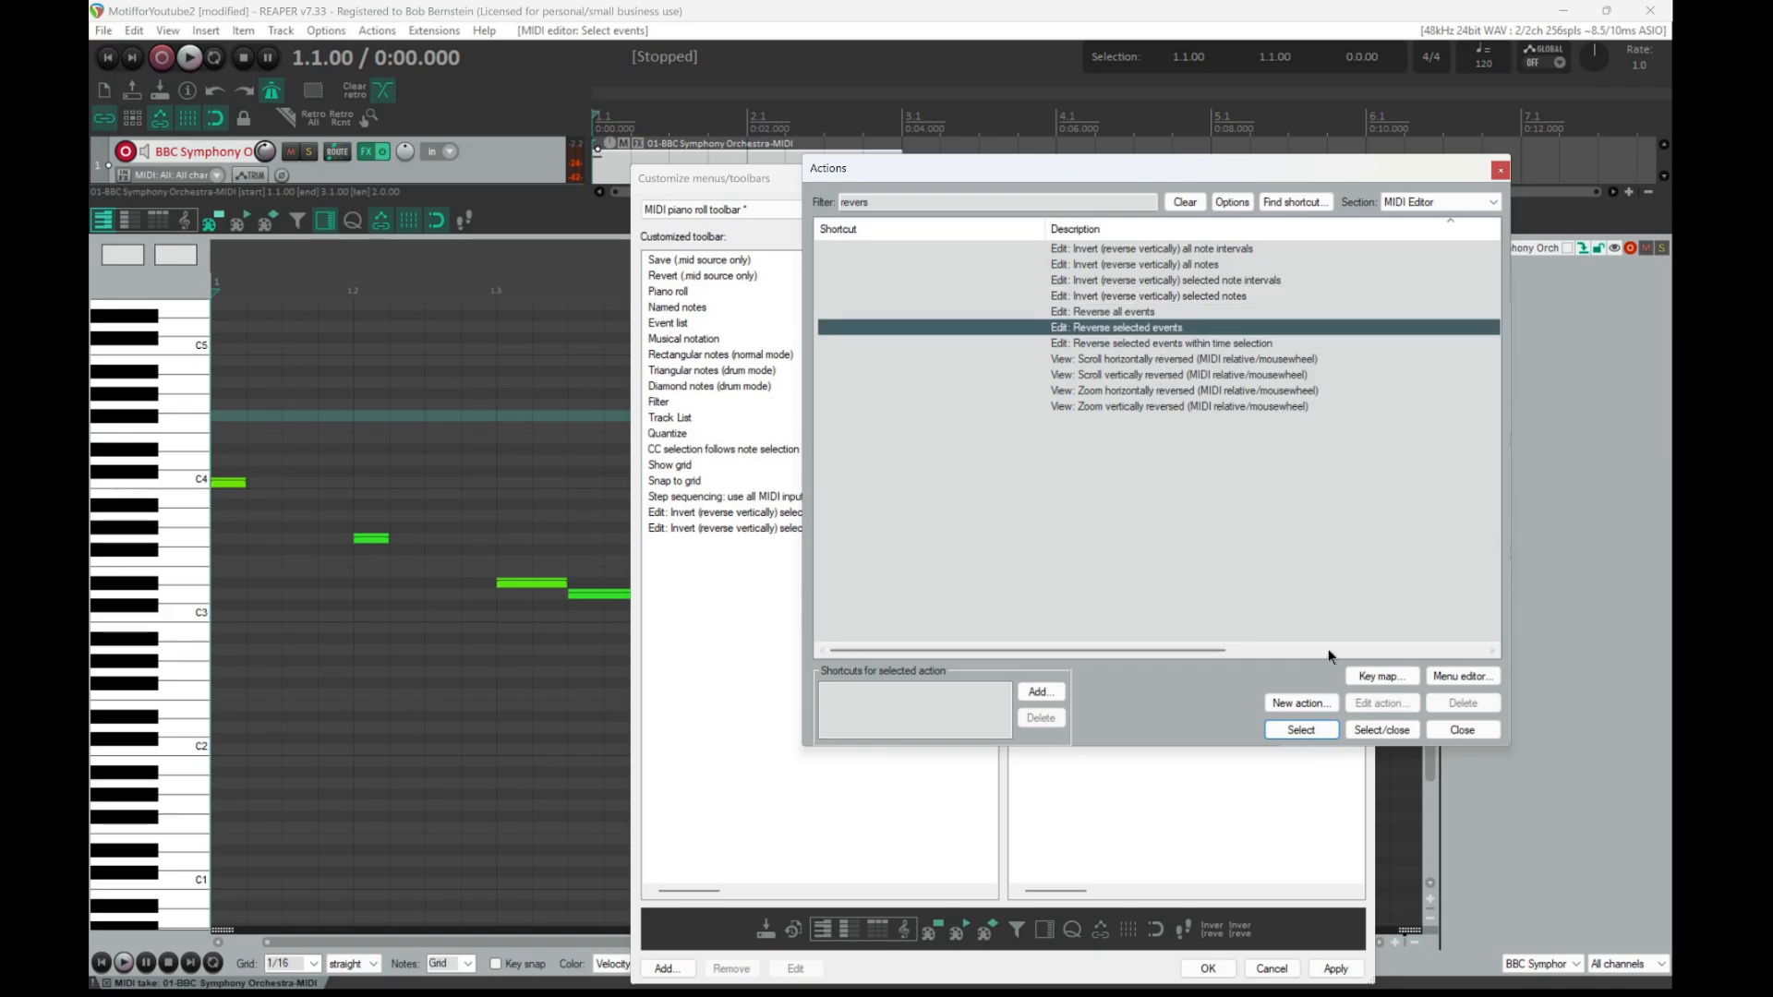
{"action": "left_click", "coordinate": [1302, 732]}
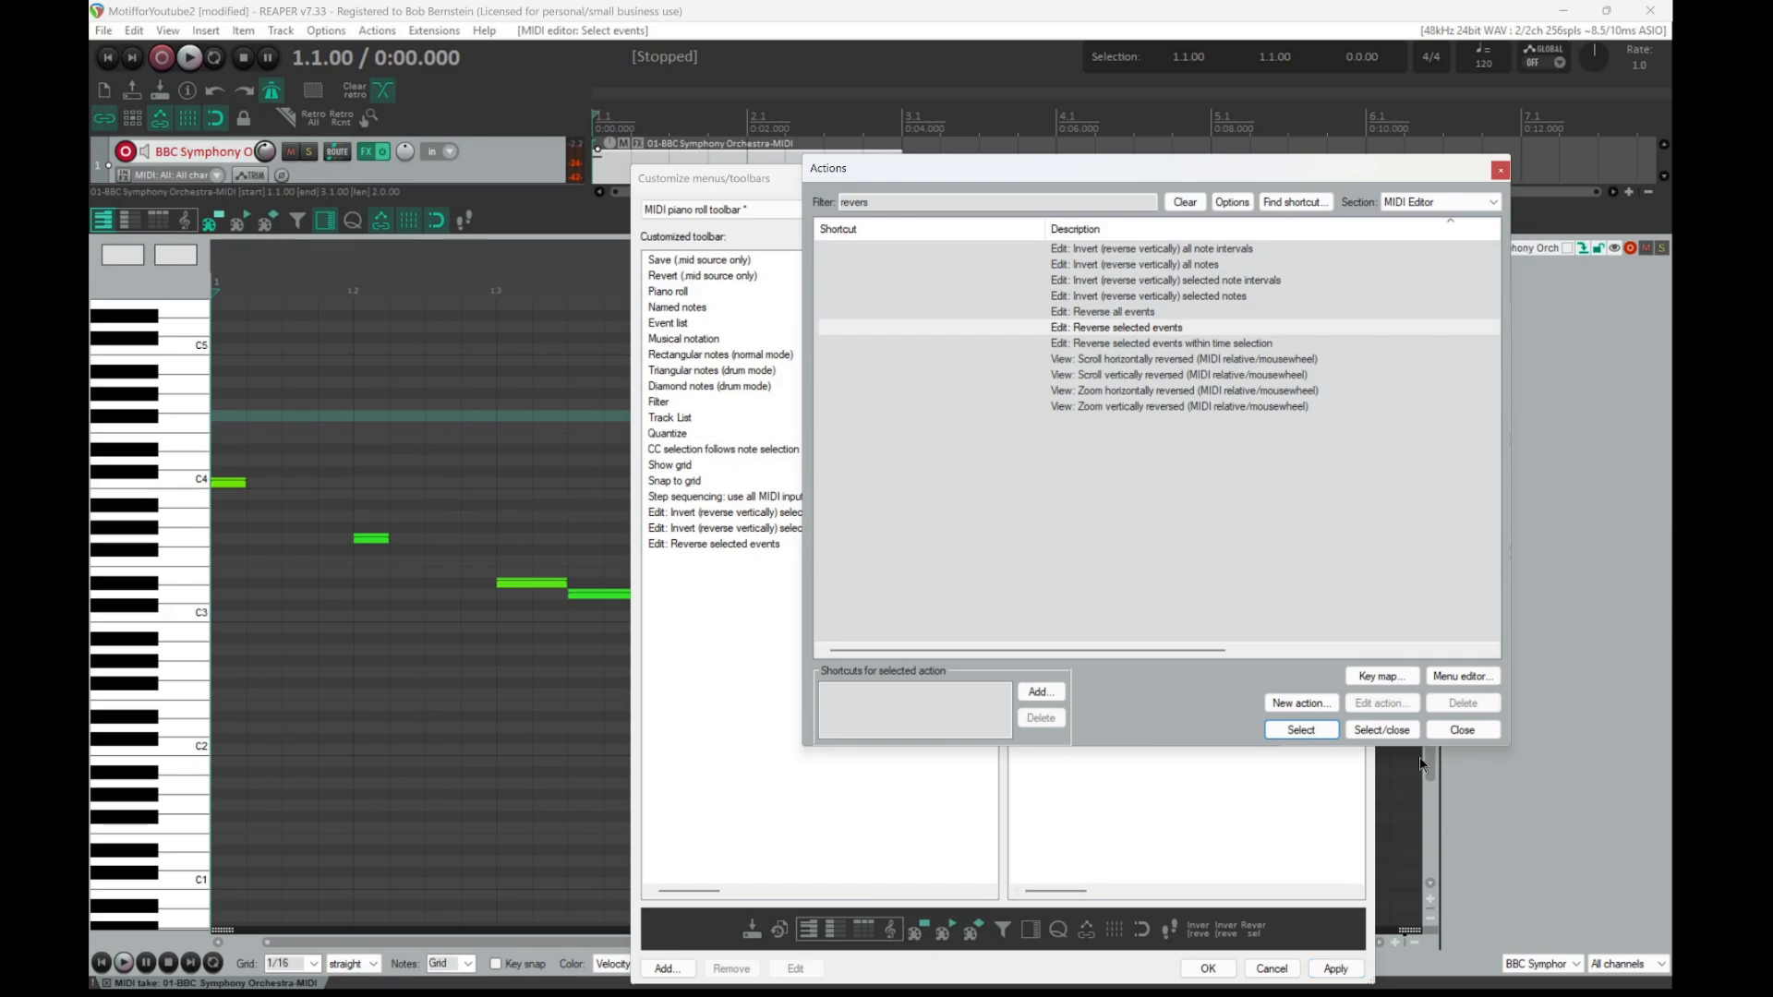
{"action": "left_click", "coordinate": [1462, 729]}
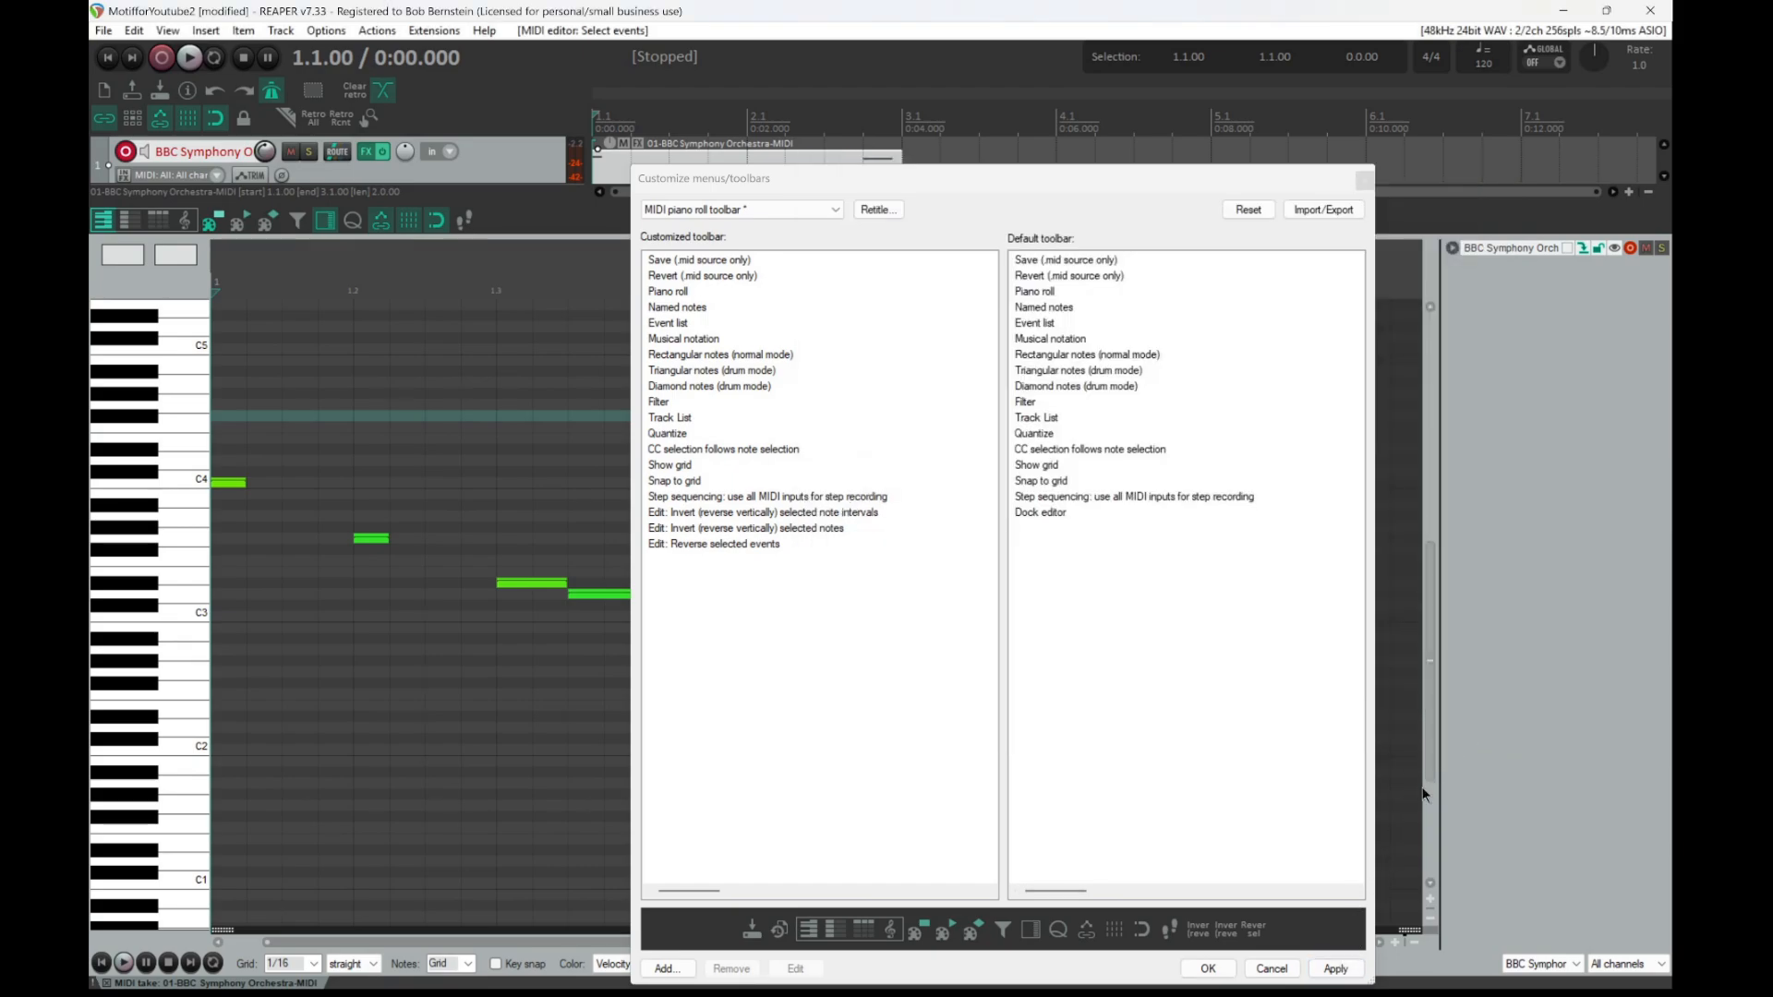
{"action": "left_click", "coordinate": [1334, 973]}
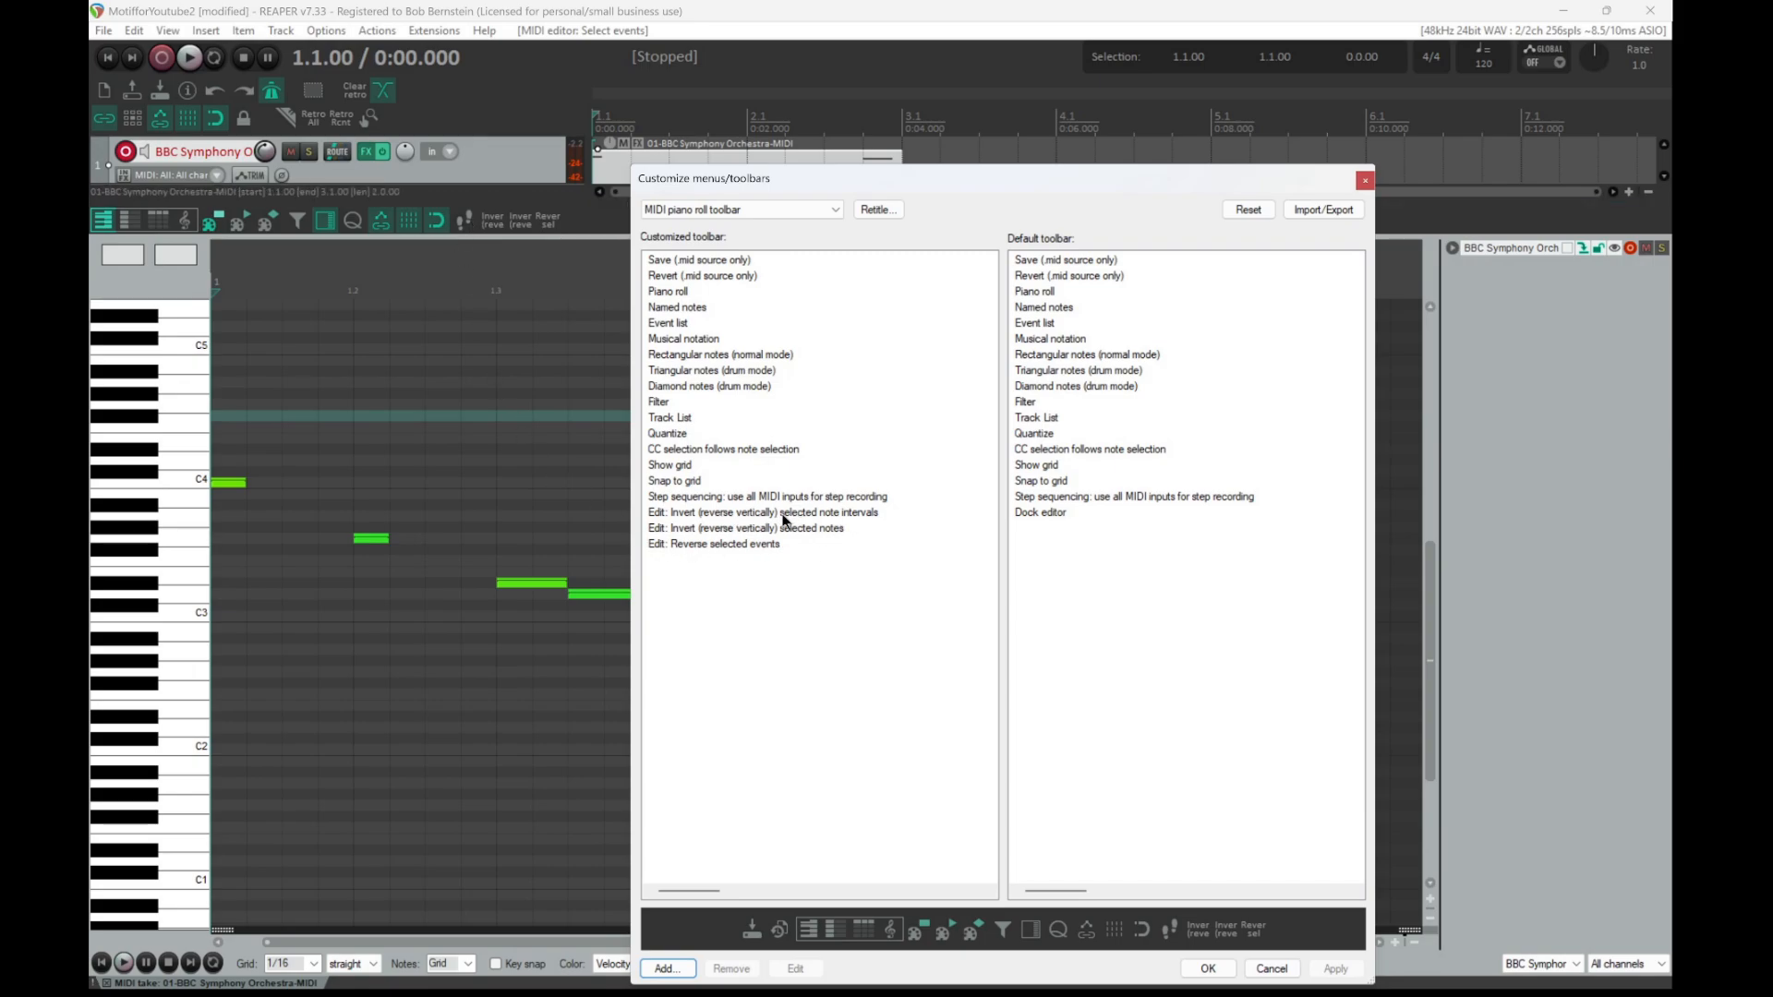
Set the text icon of the invert selected note intervals toolbar item to "Revrs Intrv" and apply it.
{"action": "left_click", "coordinate": [810, 510]}
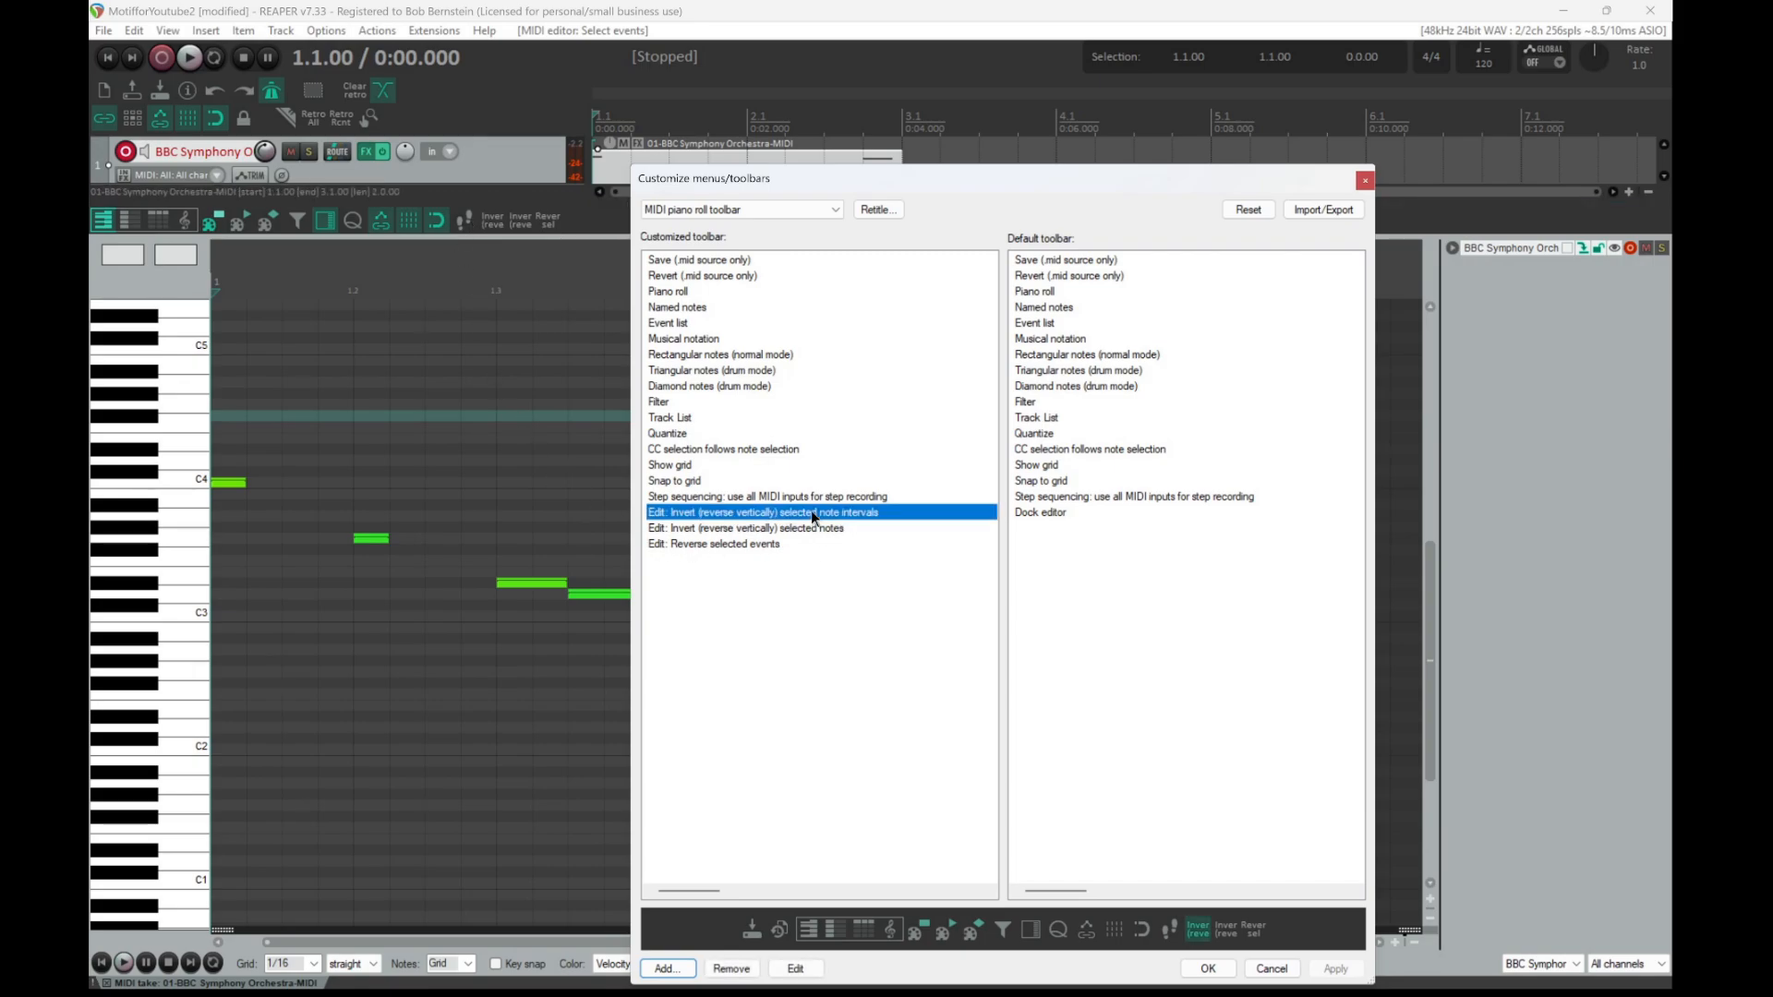
{"action": "left_click", "coordinate": [792, 968]}
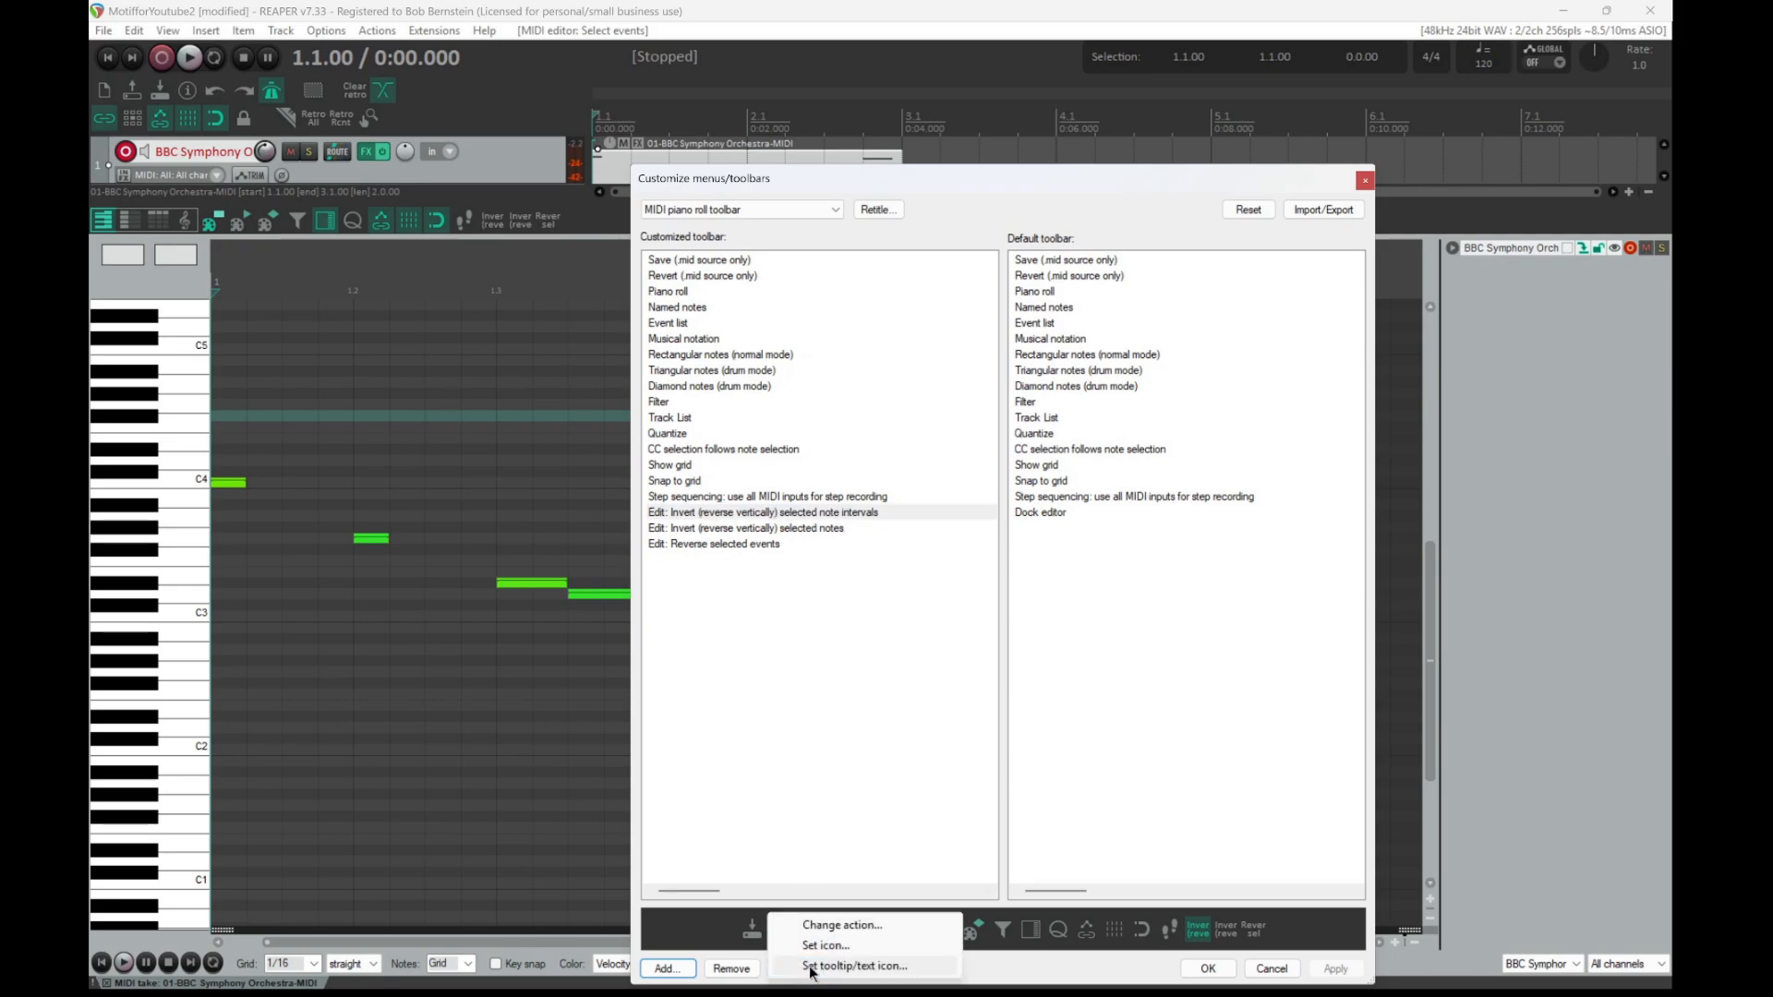
{"action": "left_click", "coordinate": [892, 967]}
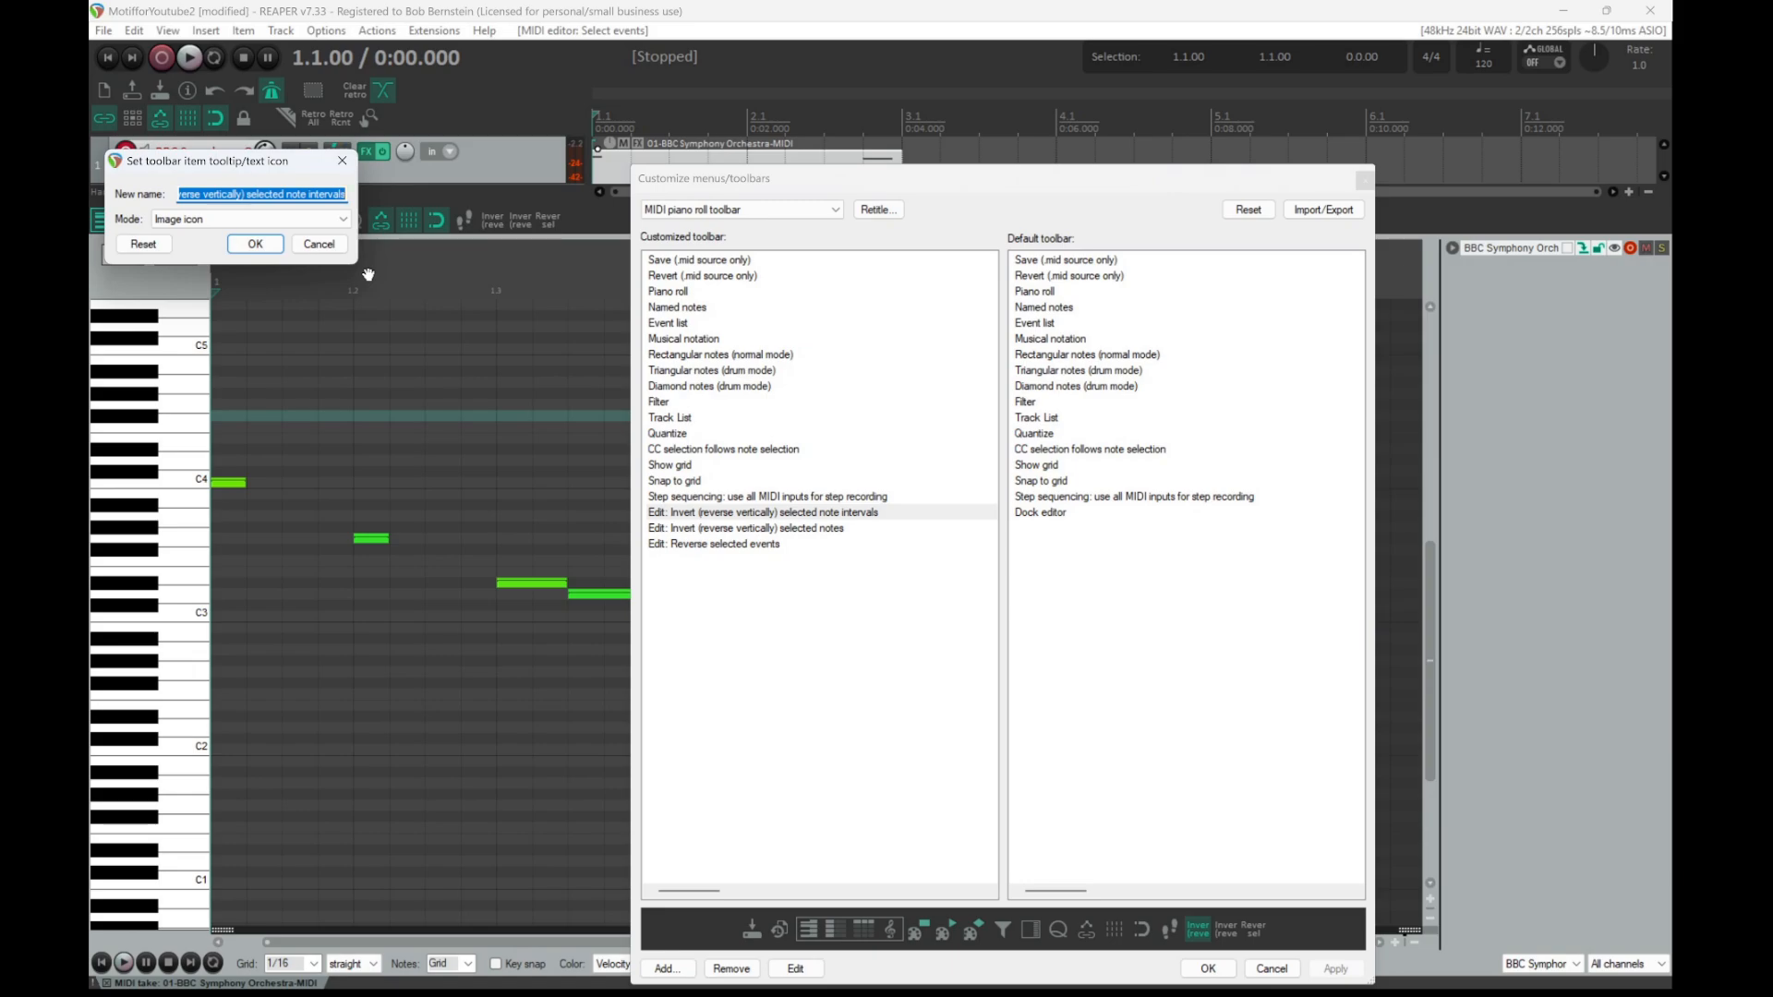
{"action": "type", "text": "re"}
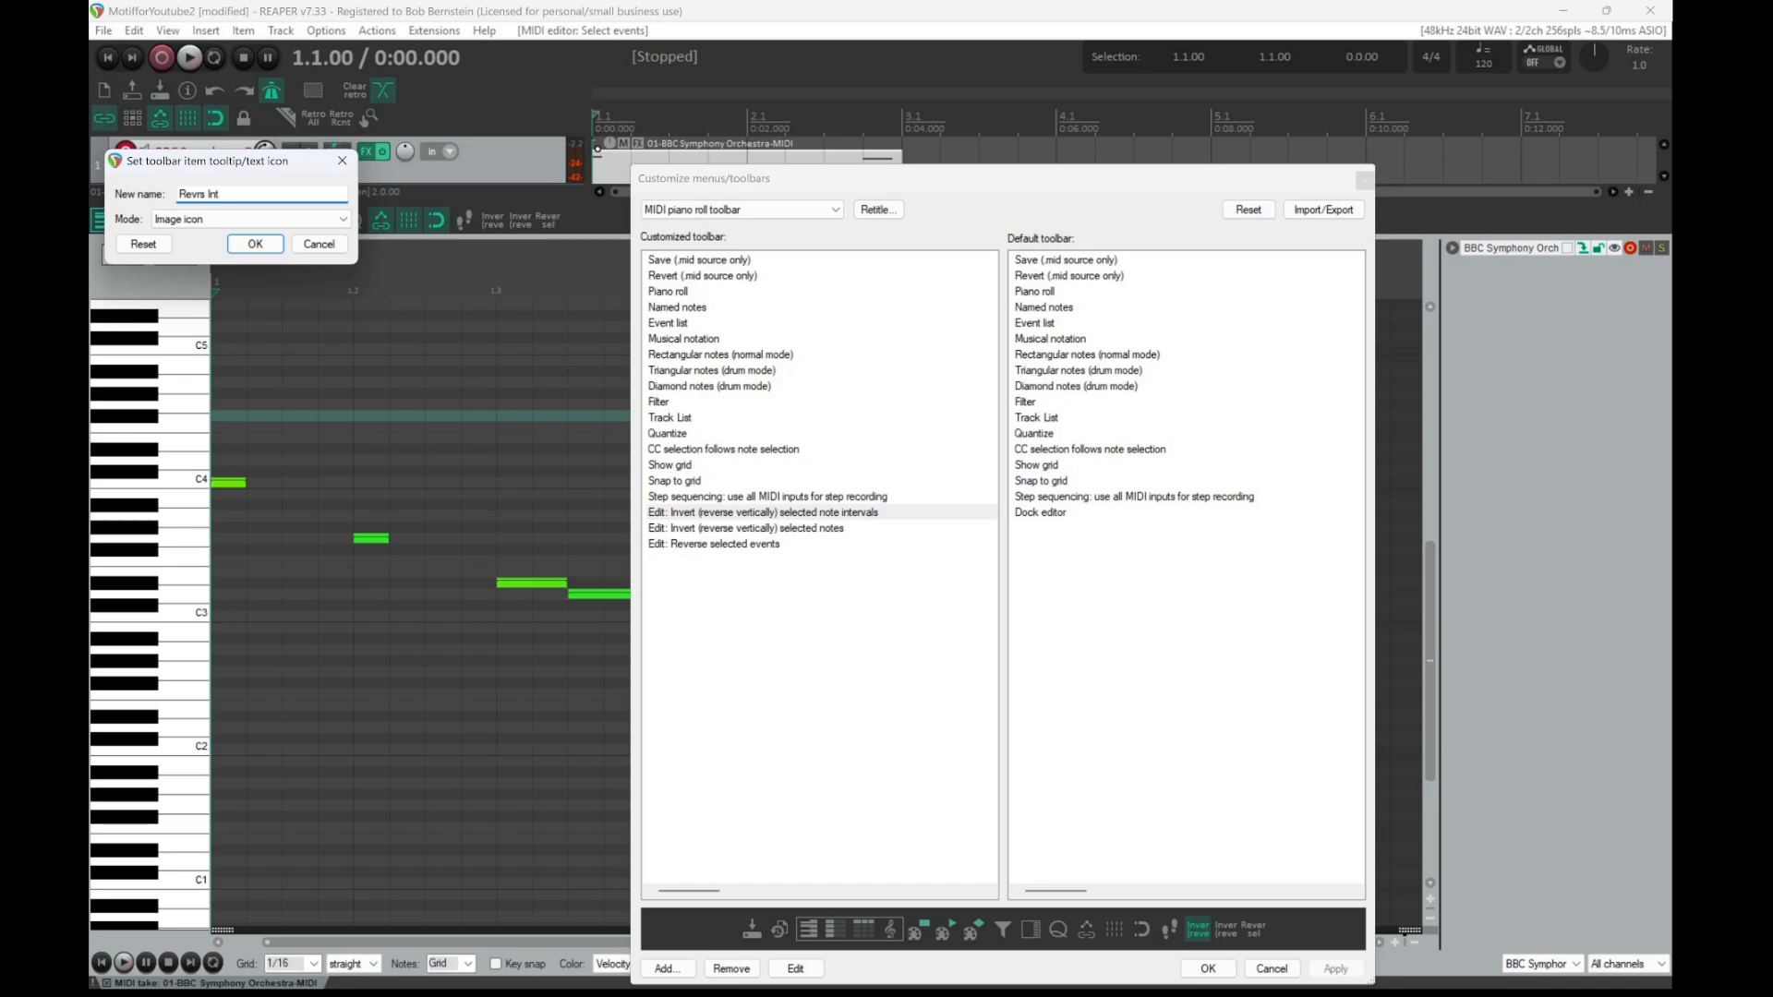
{"action": "left_click", "coordinate": [260, 243]}
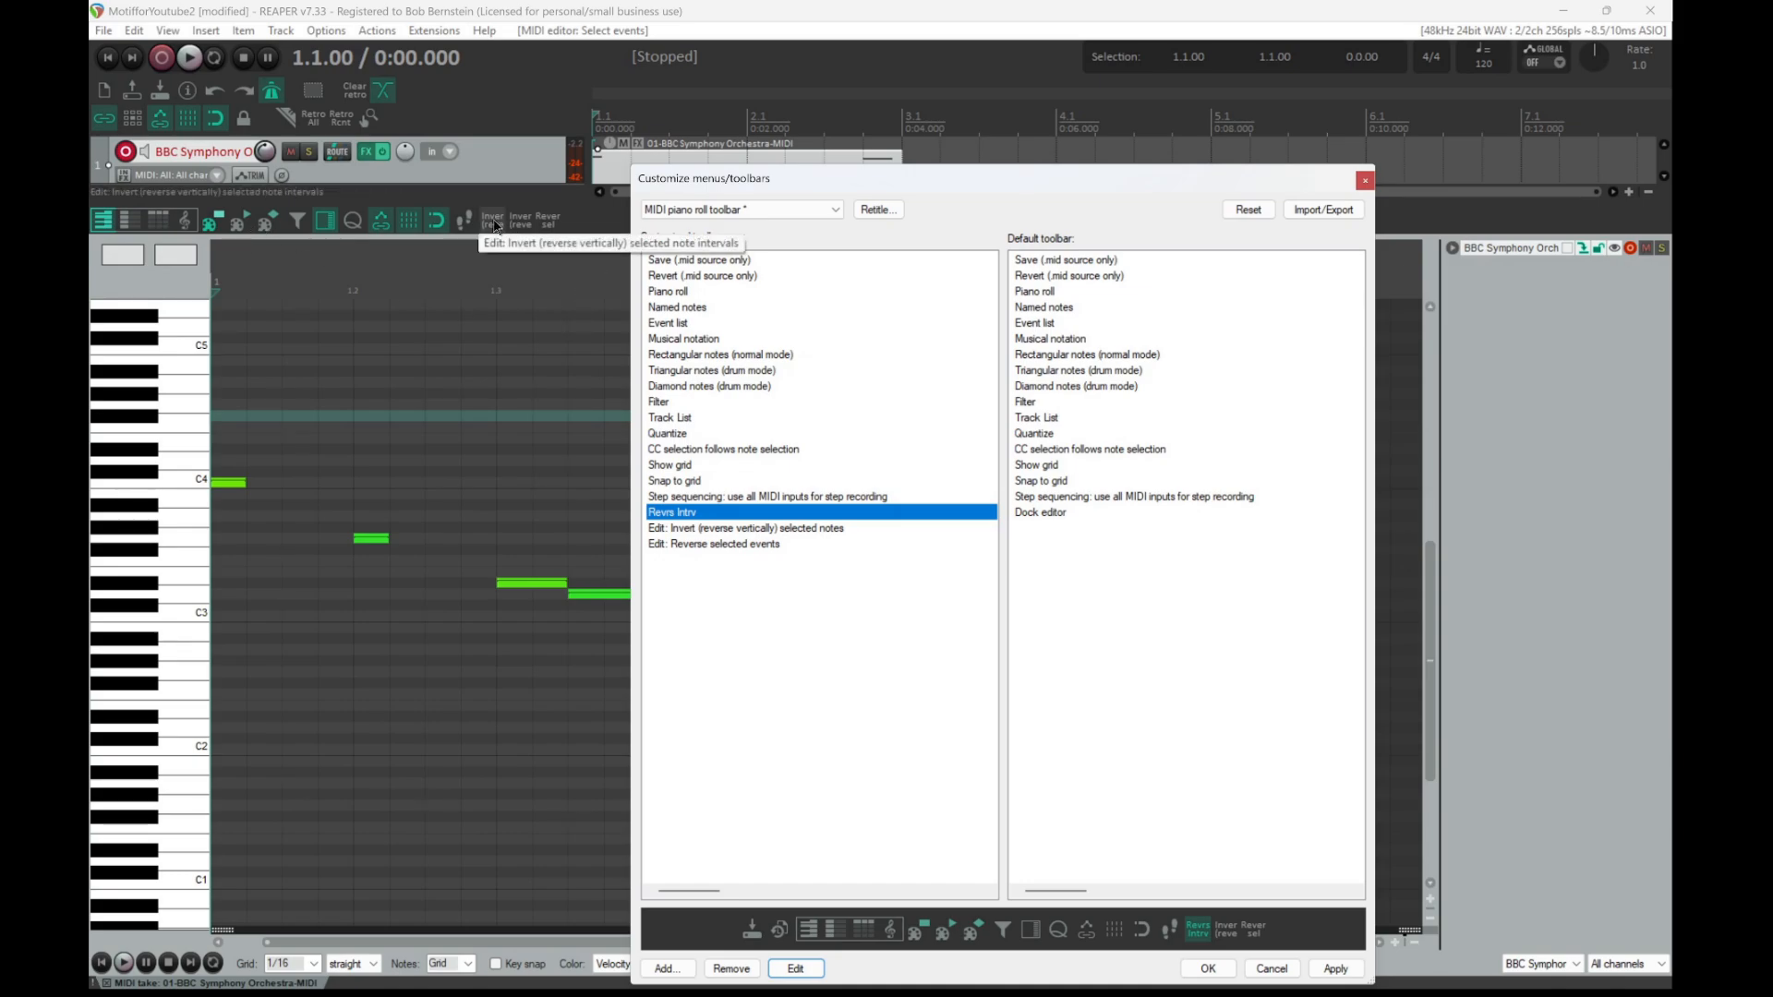
{"action": "left_click", "coordinate": [1333, 968]}
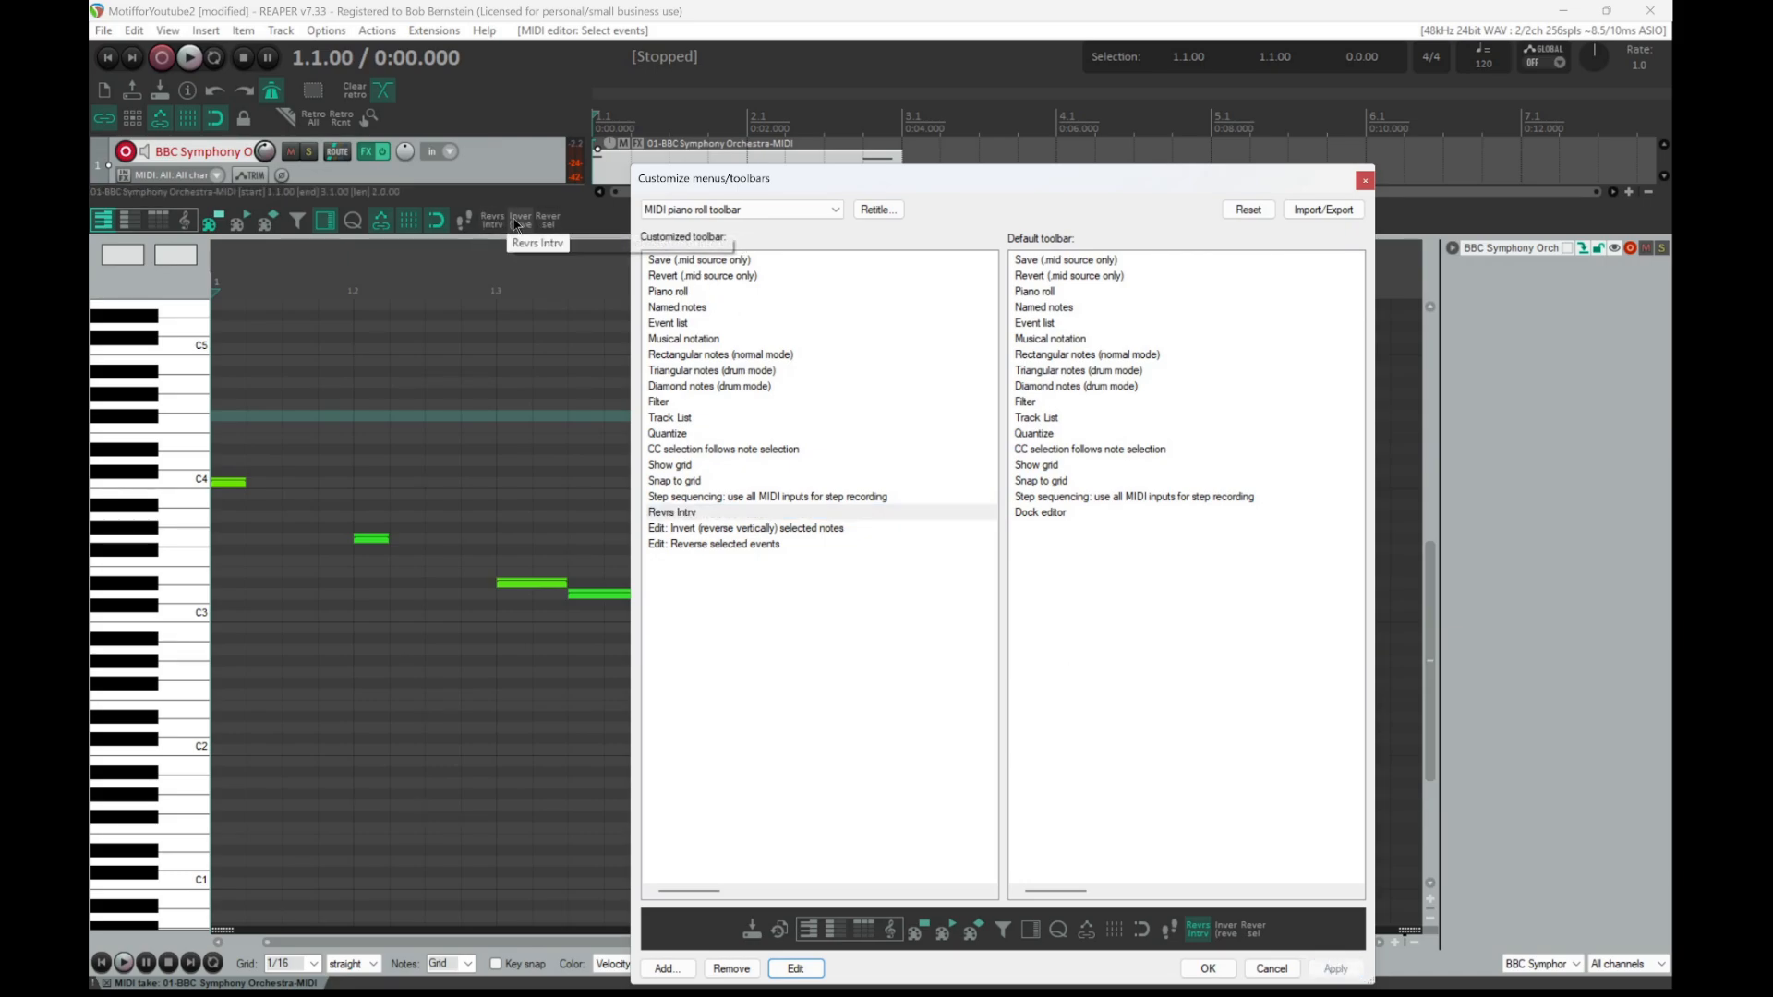
Set the text icon of the invert selected notes toolbar item to "Revrs Ntes" and apply it.
{"action": "left_click", "coordinate": [825, 528]}
{"action": "left_click", "coordinate": [792, 968]}
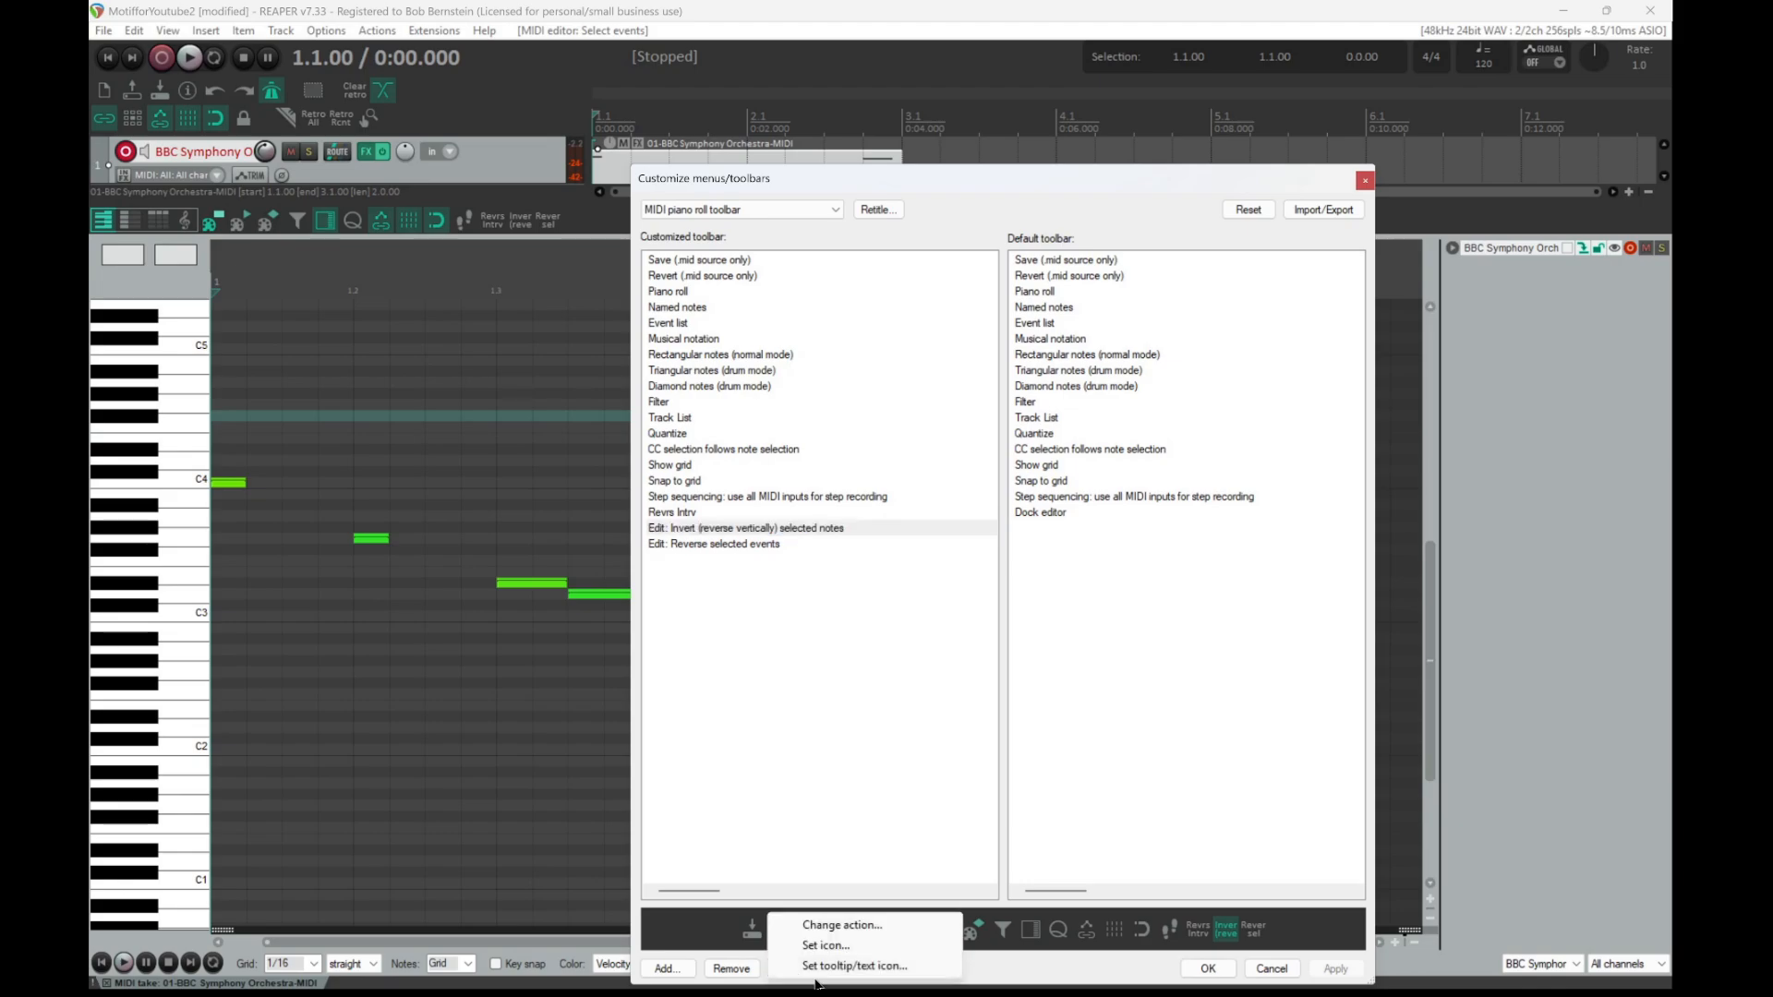
{"action": "left_click", "coordinate": [854, 968]}
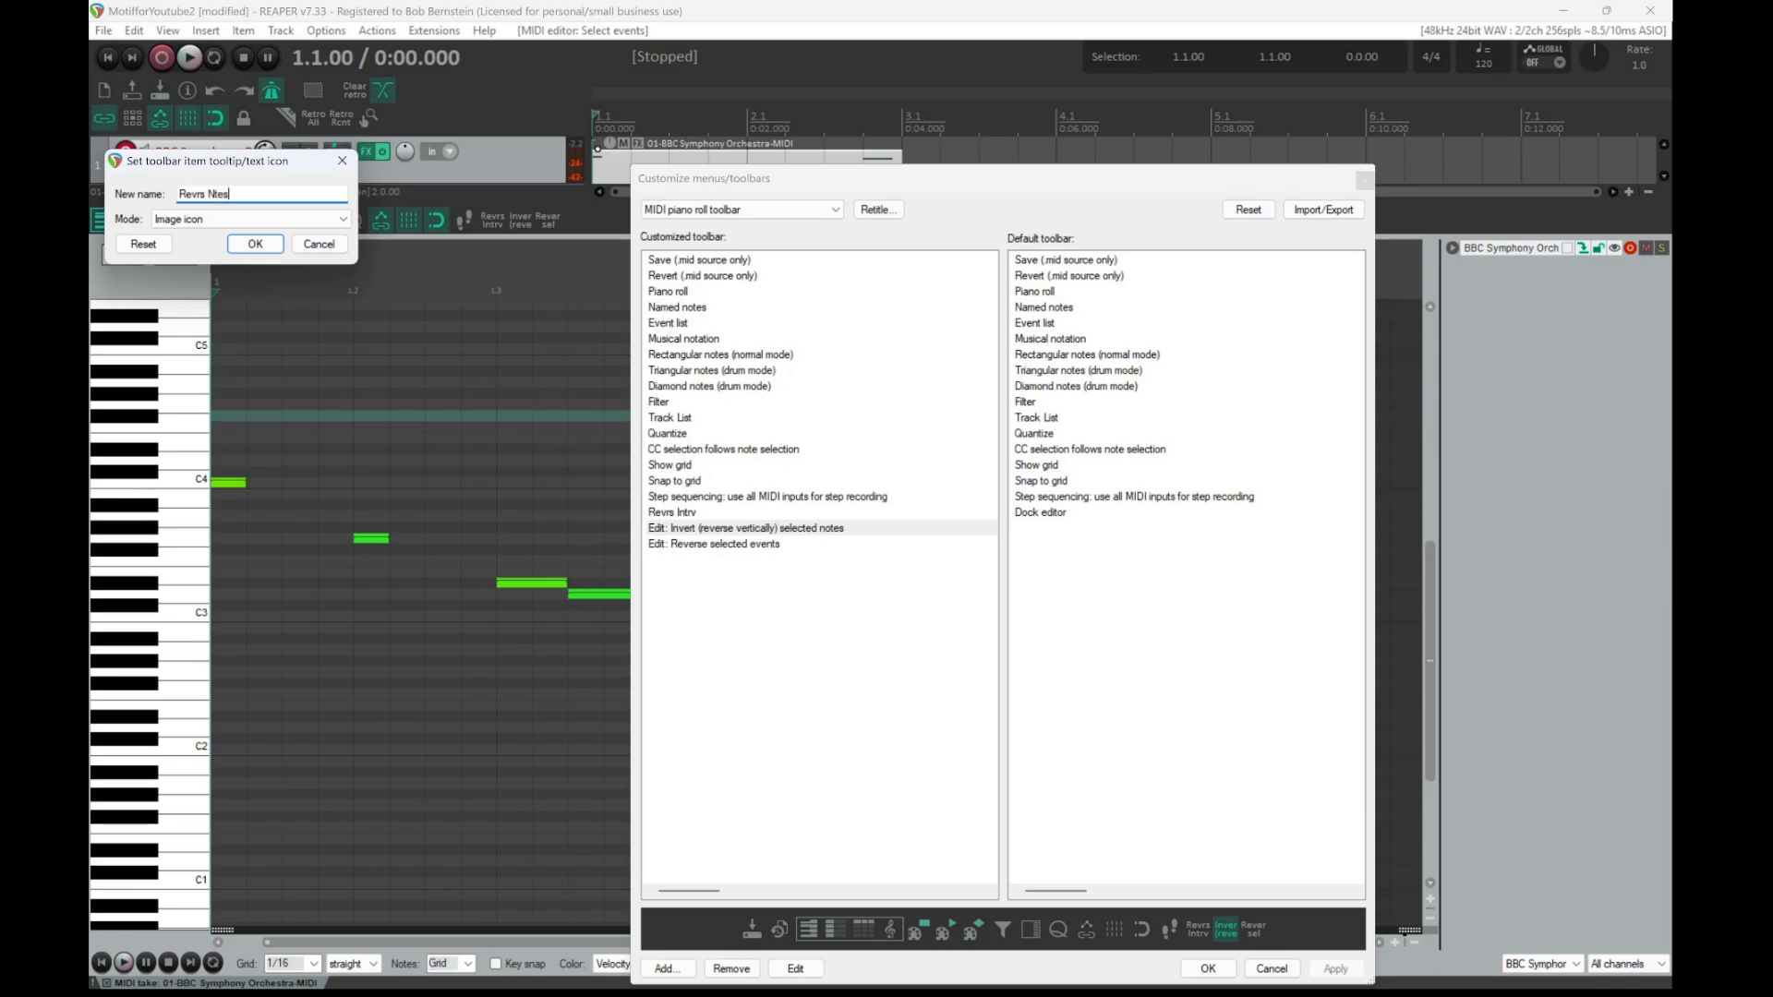
{"action": "left_click", "coordinate": [256, 244]}
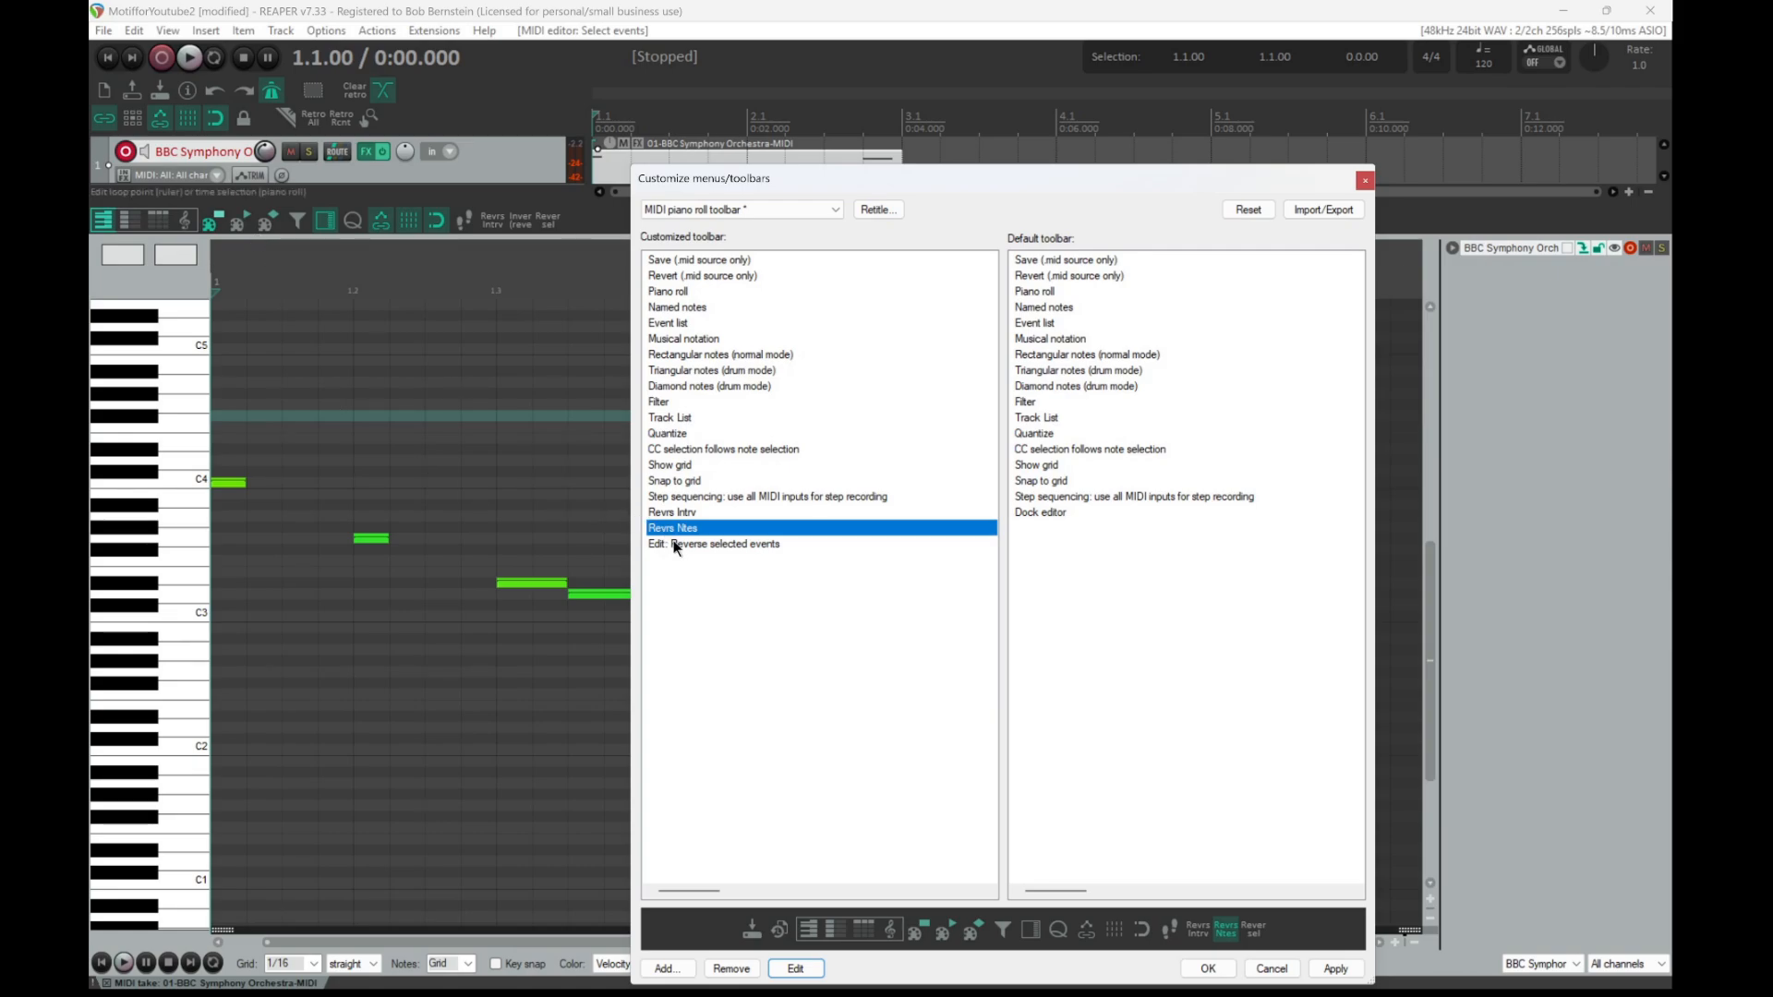
{"action": "left_click", "coordinate": [1341, 973]}
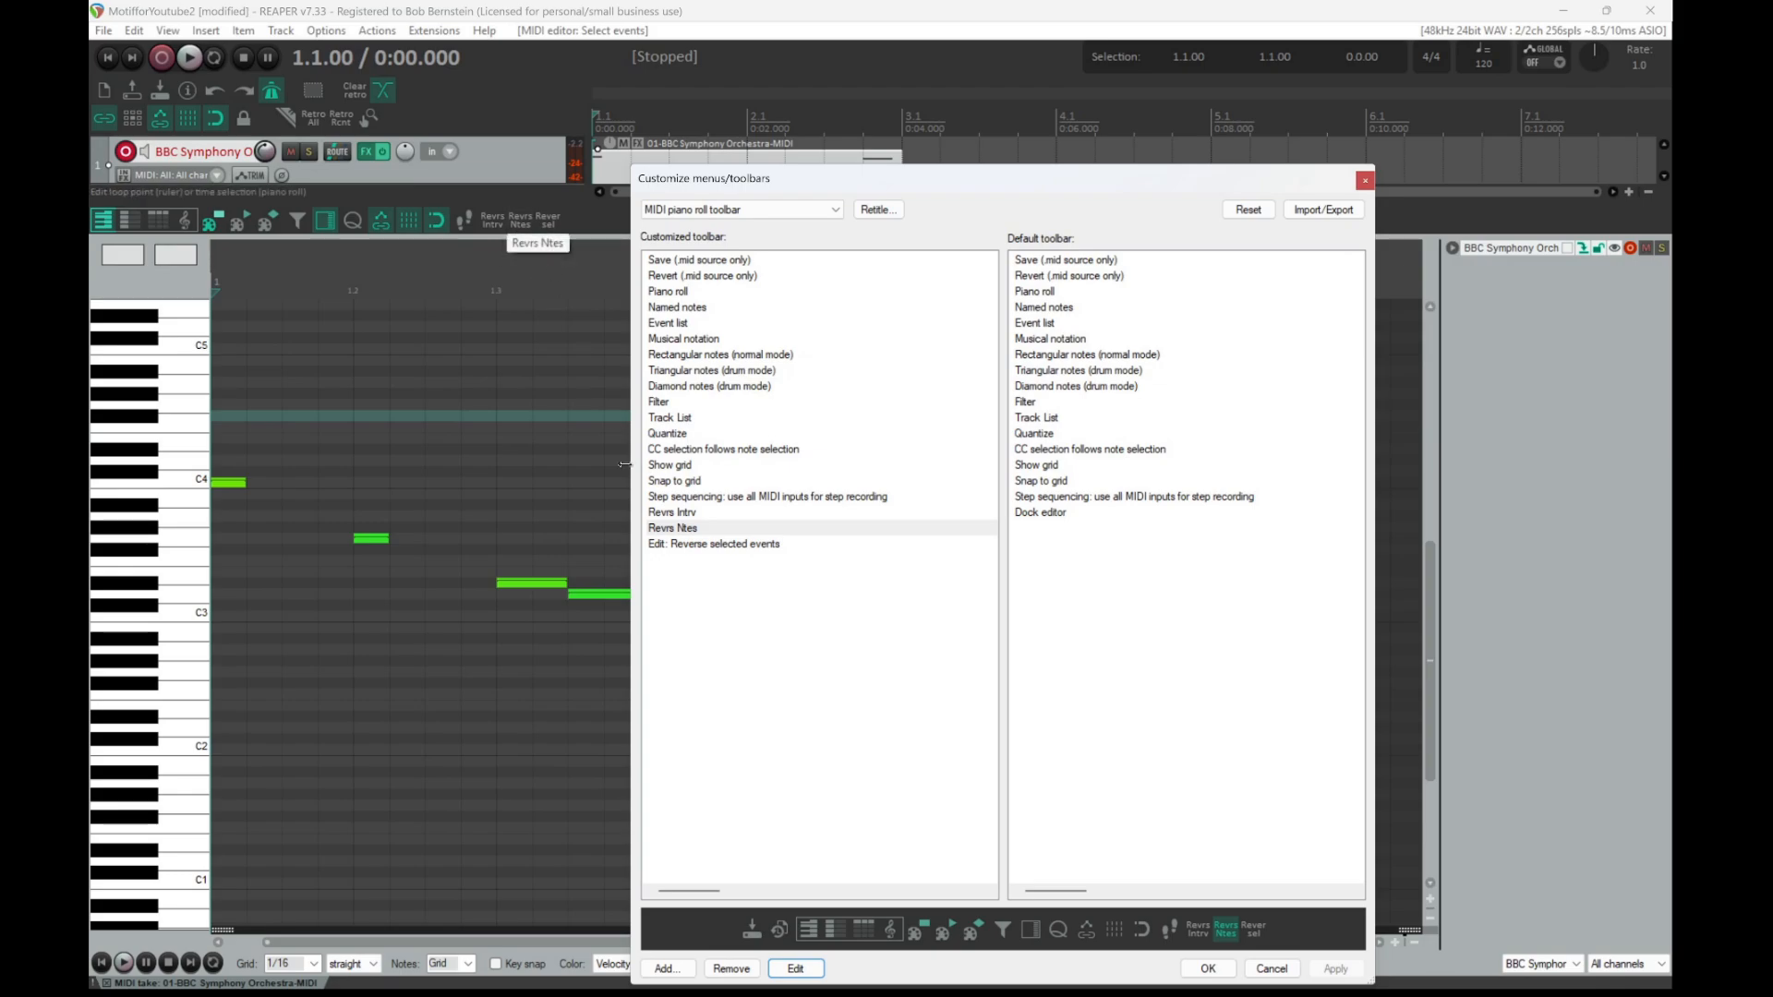
Set the text icon of the reverse selected events toolbar item to "Rvrse Evnts", then apply and close the toolbar customization.
{"action": "left_click", "coordinate": [775, 545]}
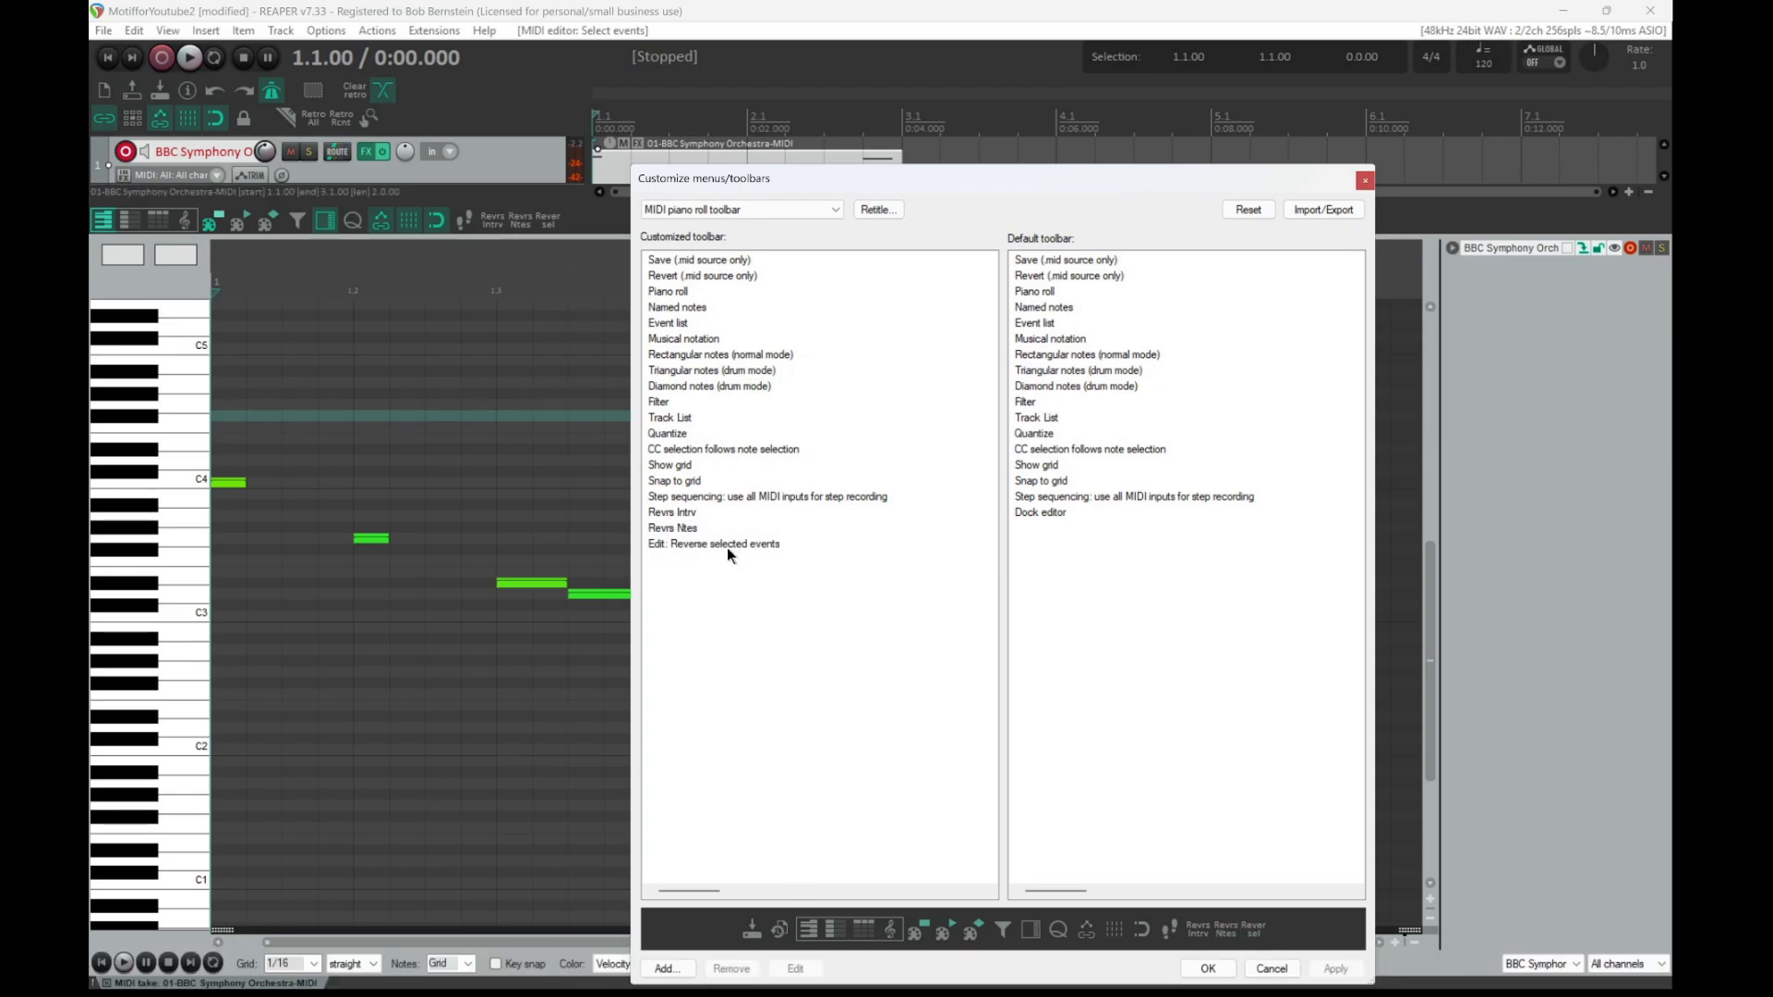
{"action": "left_click", "coordinate": [726, 544]}
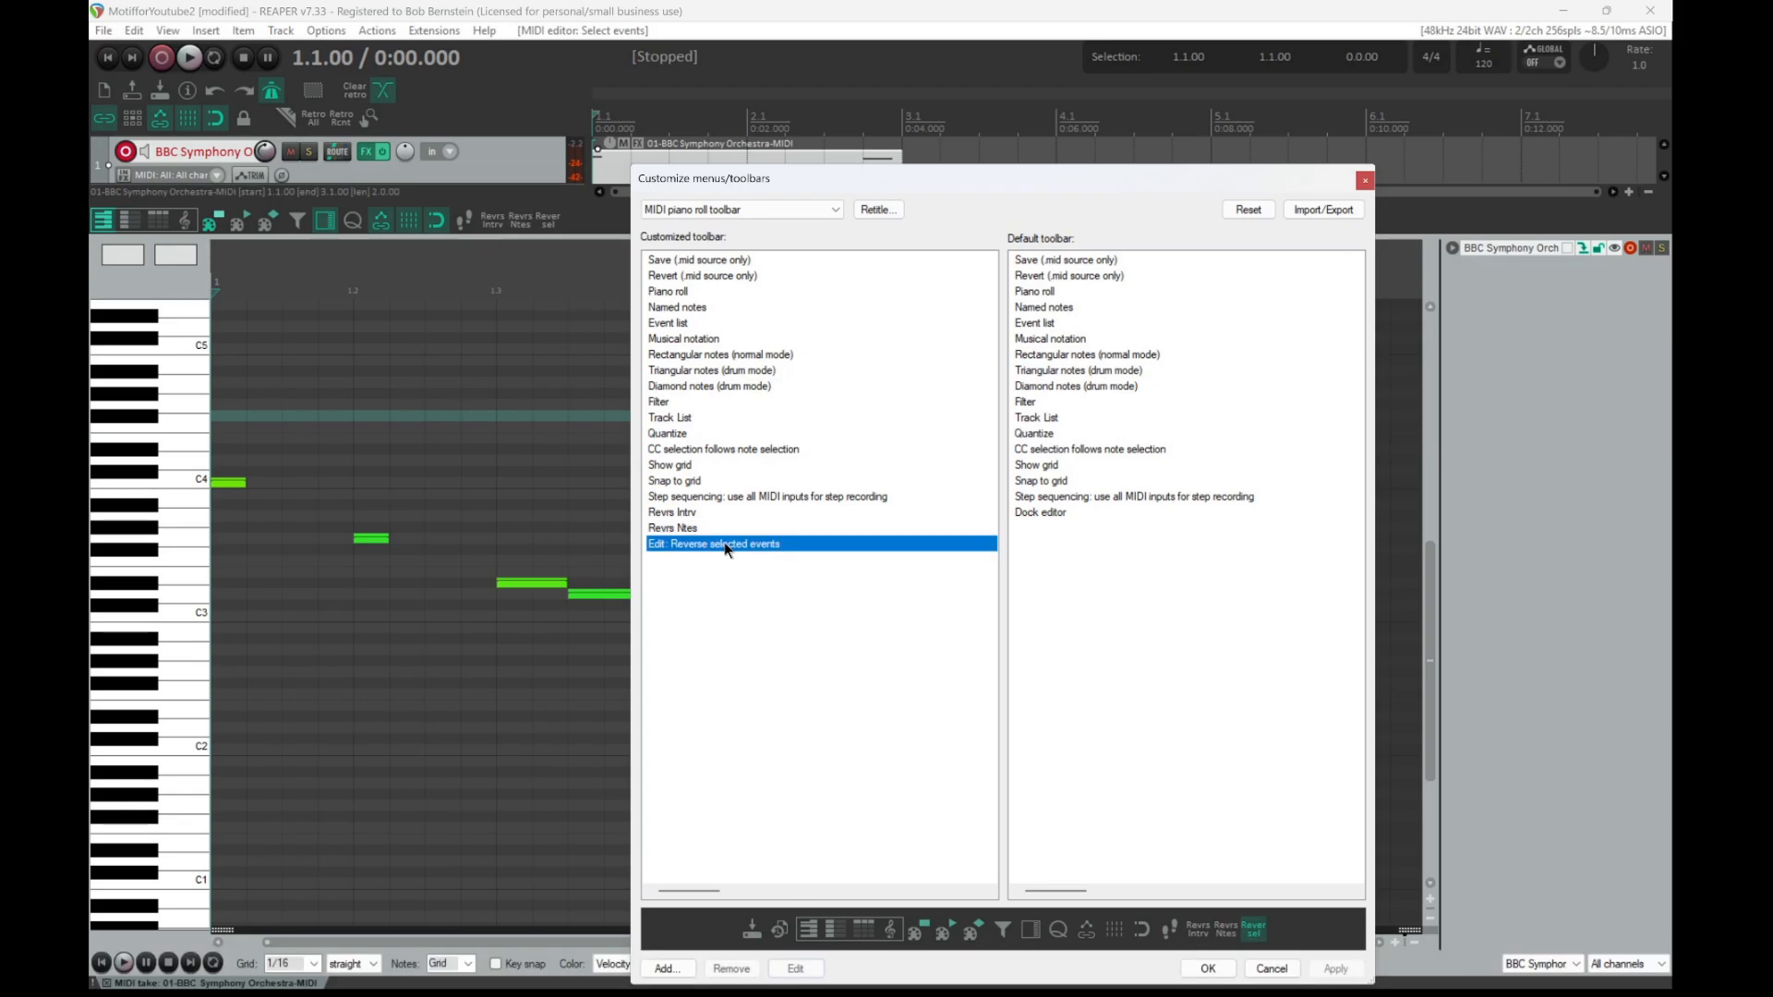
{"action": "left_click", "coordinate": [796, 969]}
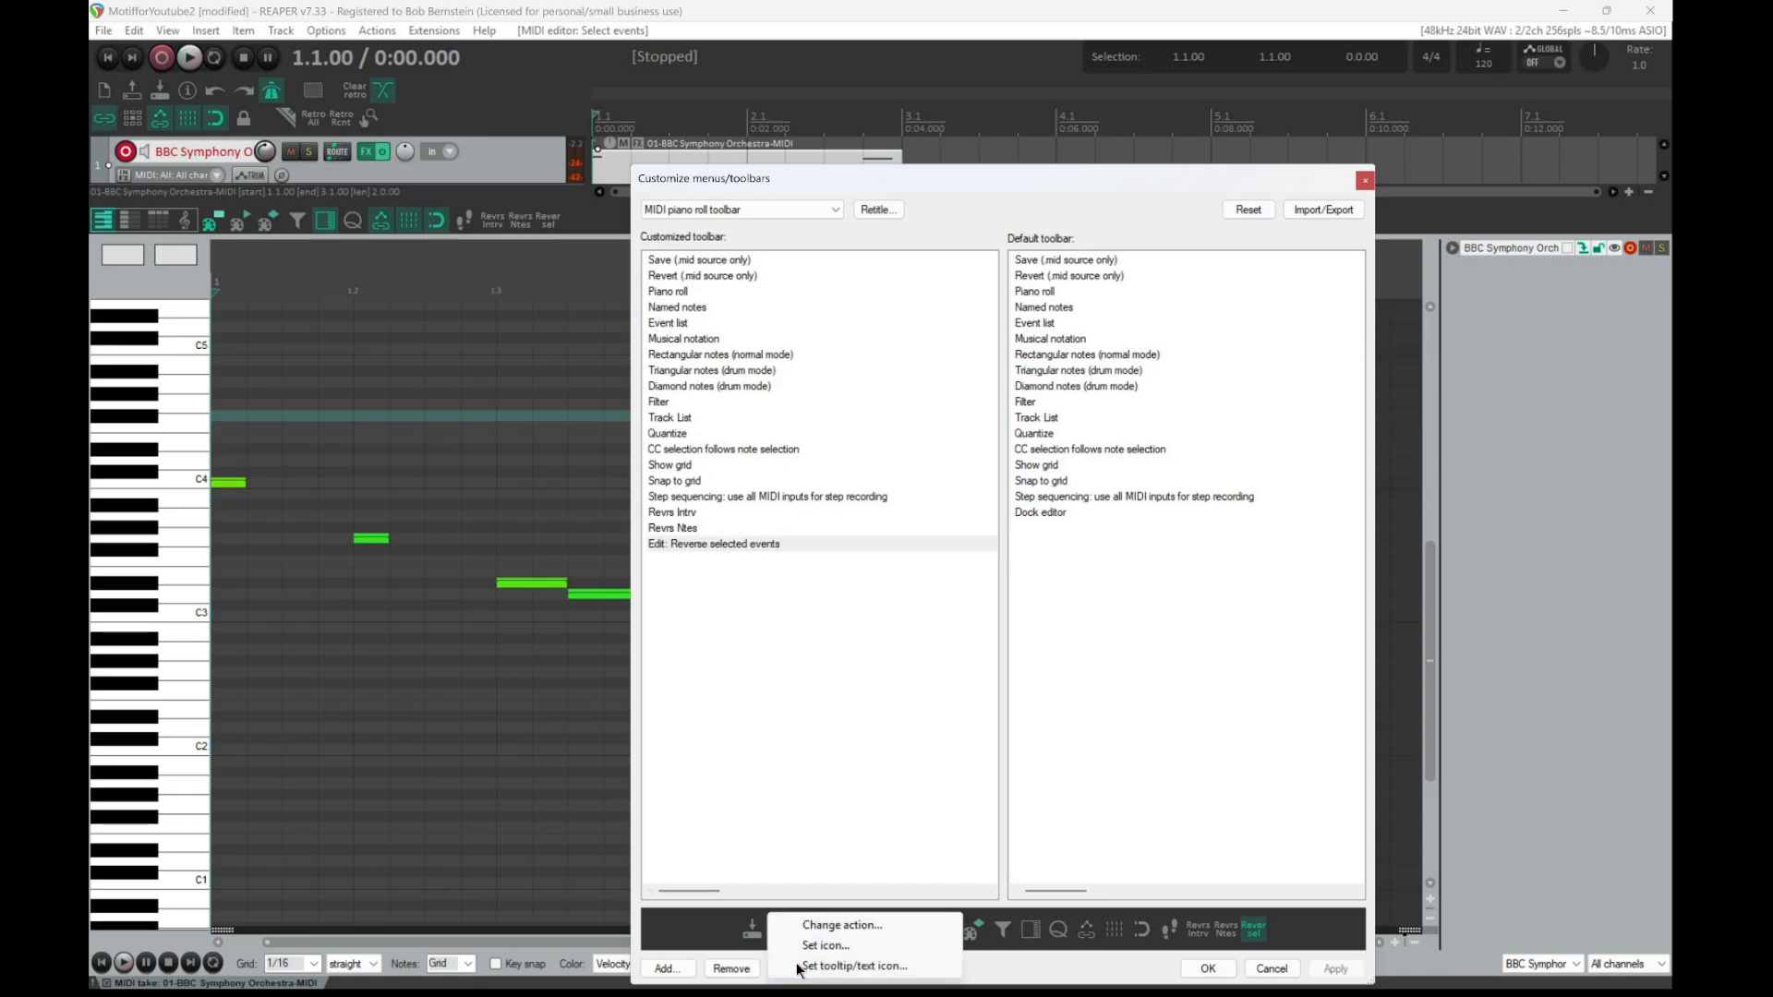
{"action": "left_click", "coordinate": [873, 969]}
{"action": "type", "text": "Rvrse Evnts"}
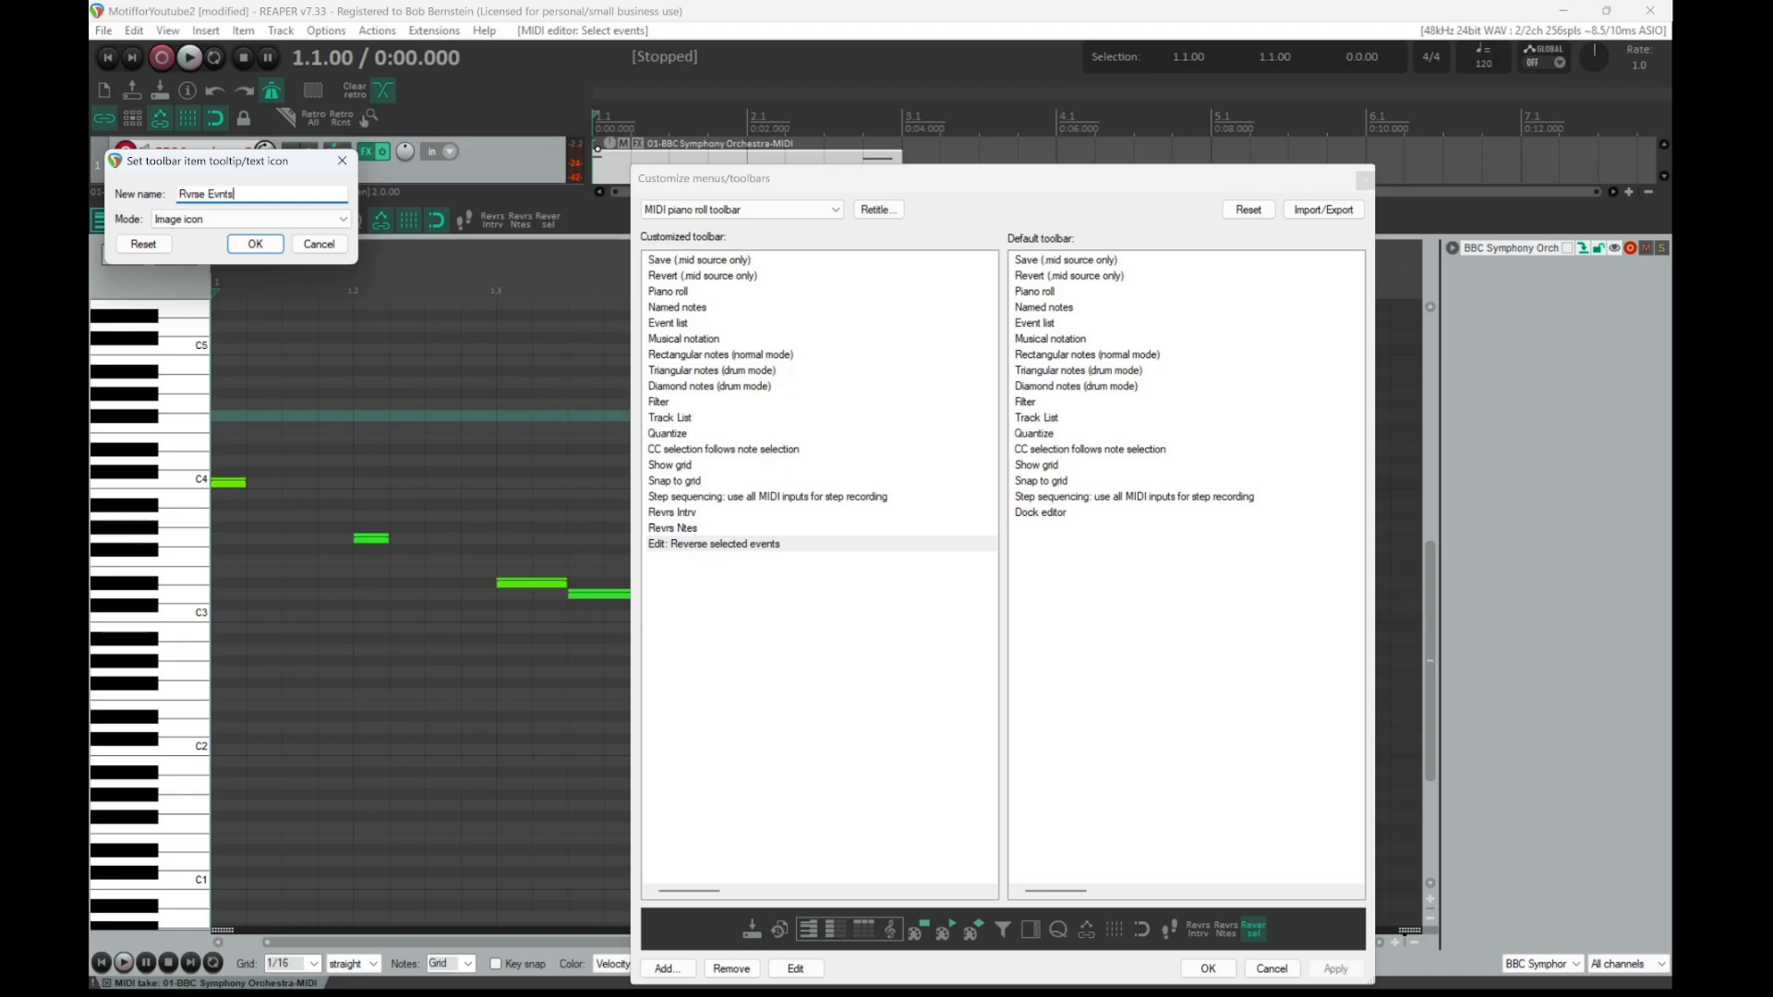
{"action": "left_click", "coordinate": [255, 244]}
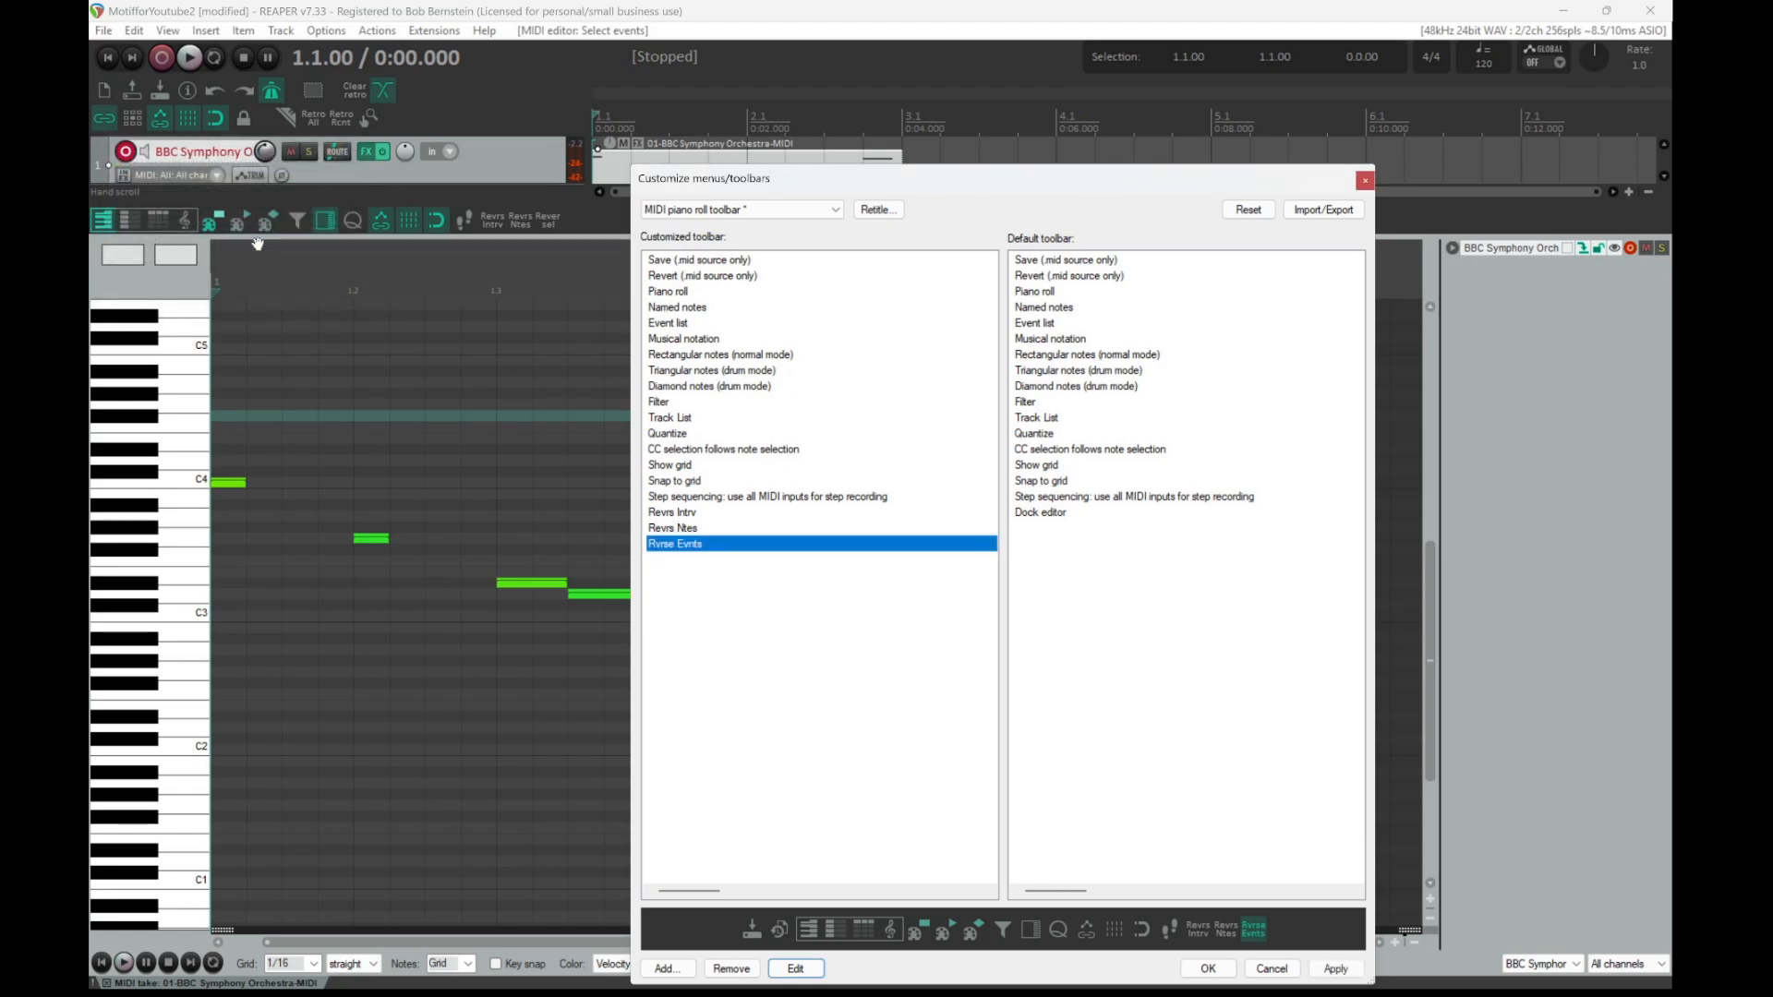
{"action": "left_click", "coordinate": [1341, 969]}
{"action": "left_click", "coordinate": [1209, 968]}
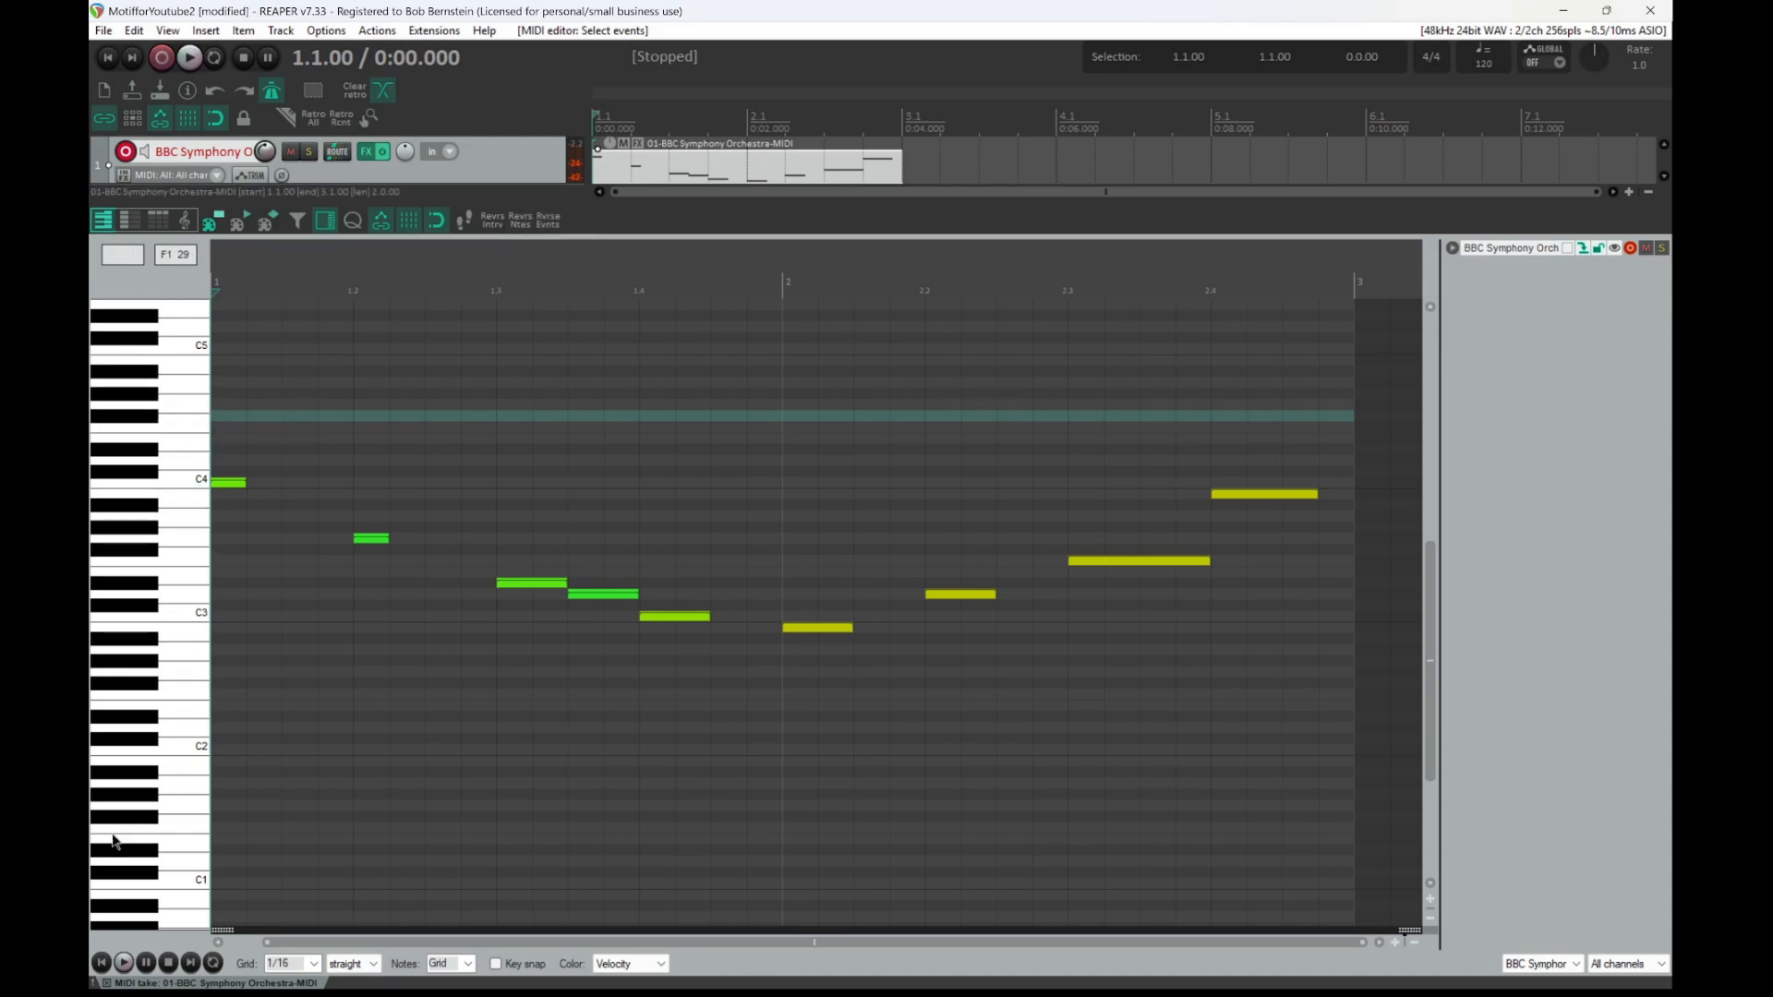
Play the original motif from the start and stop playback.
{"action": "key", "text": "space"}
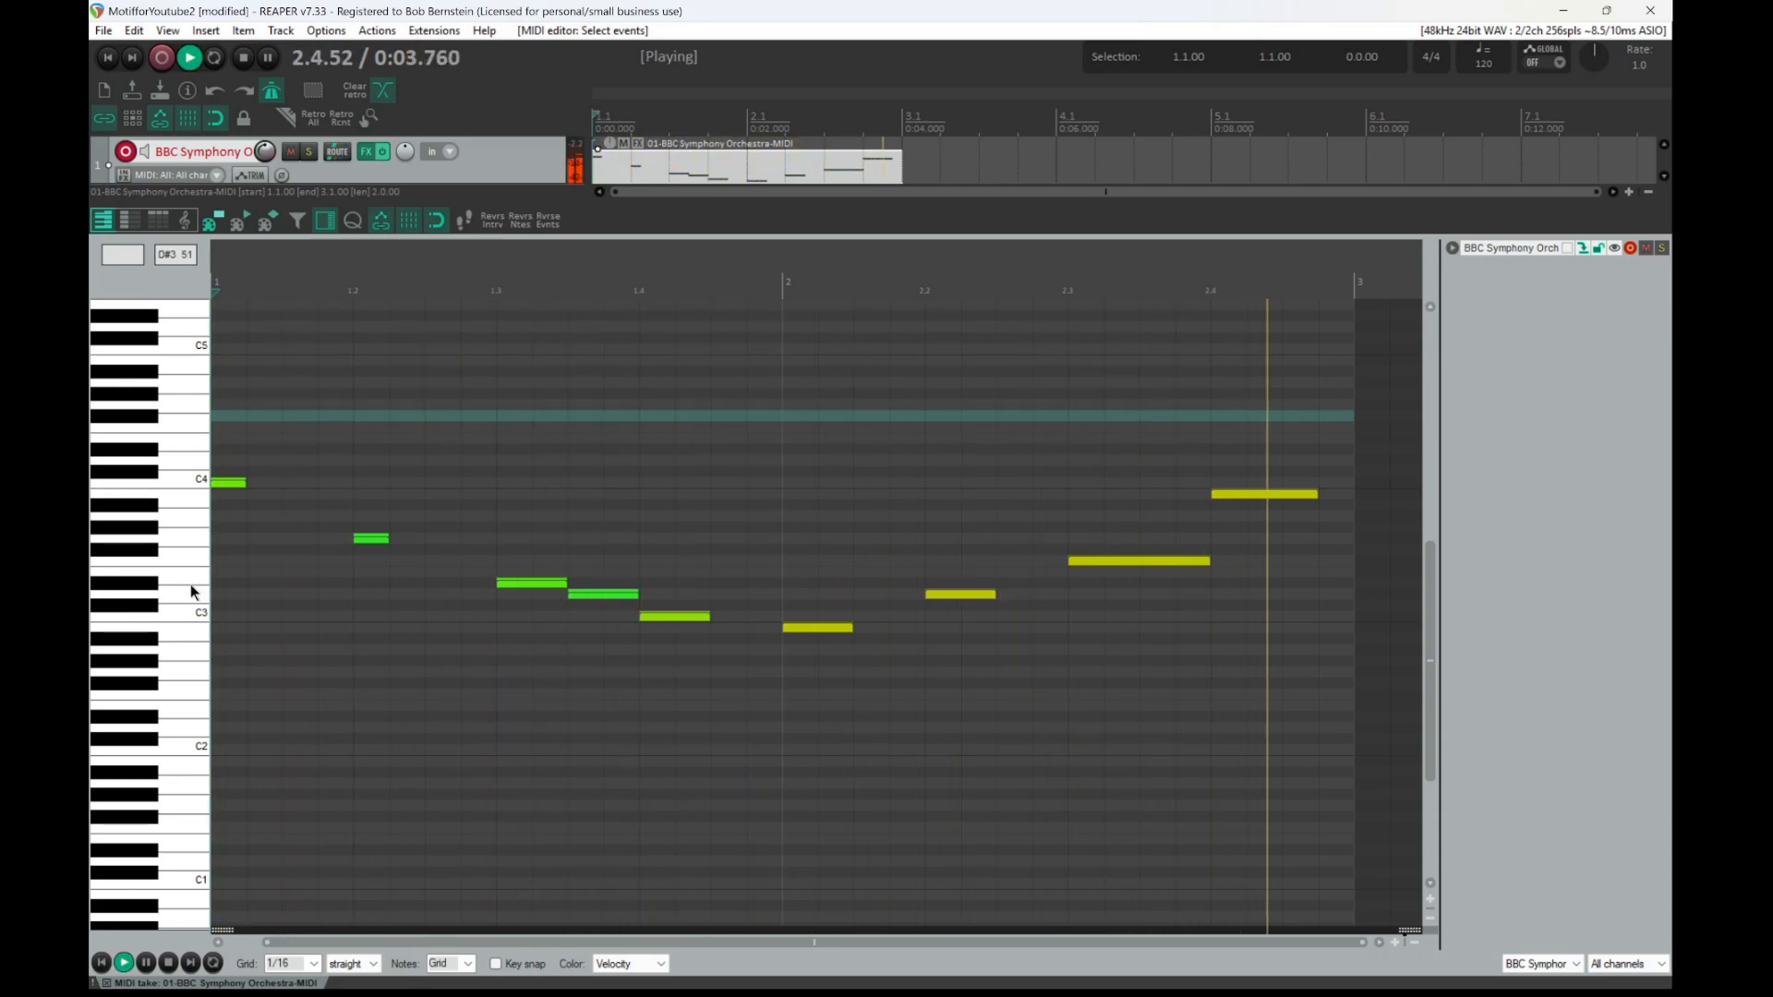
{"action": "key", "text": "space"}
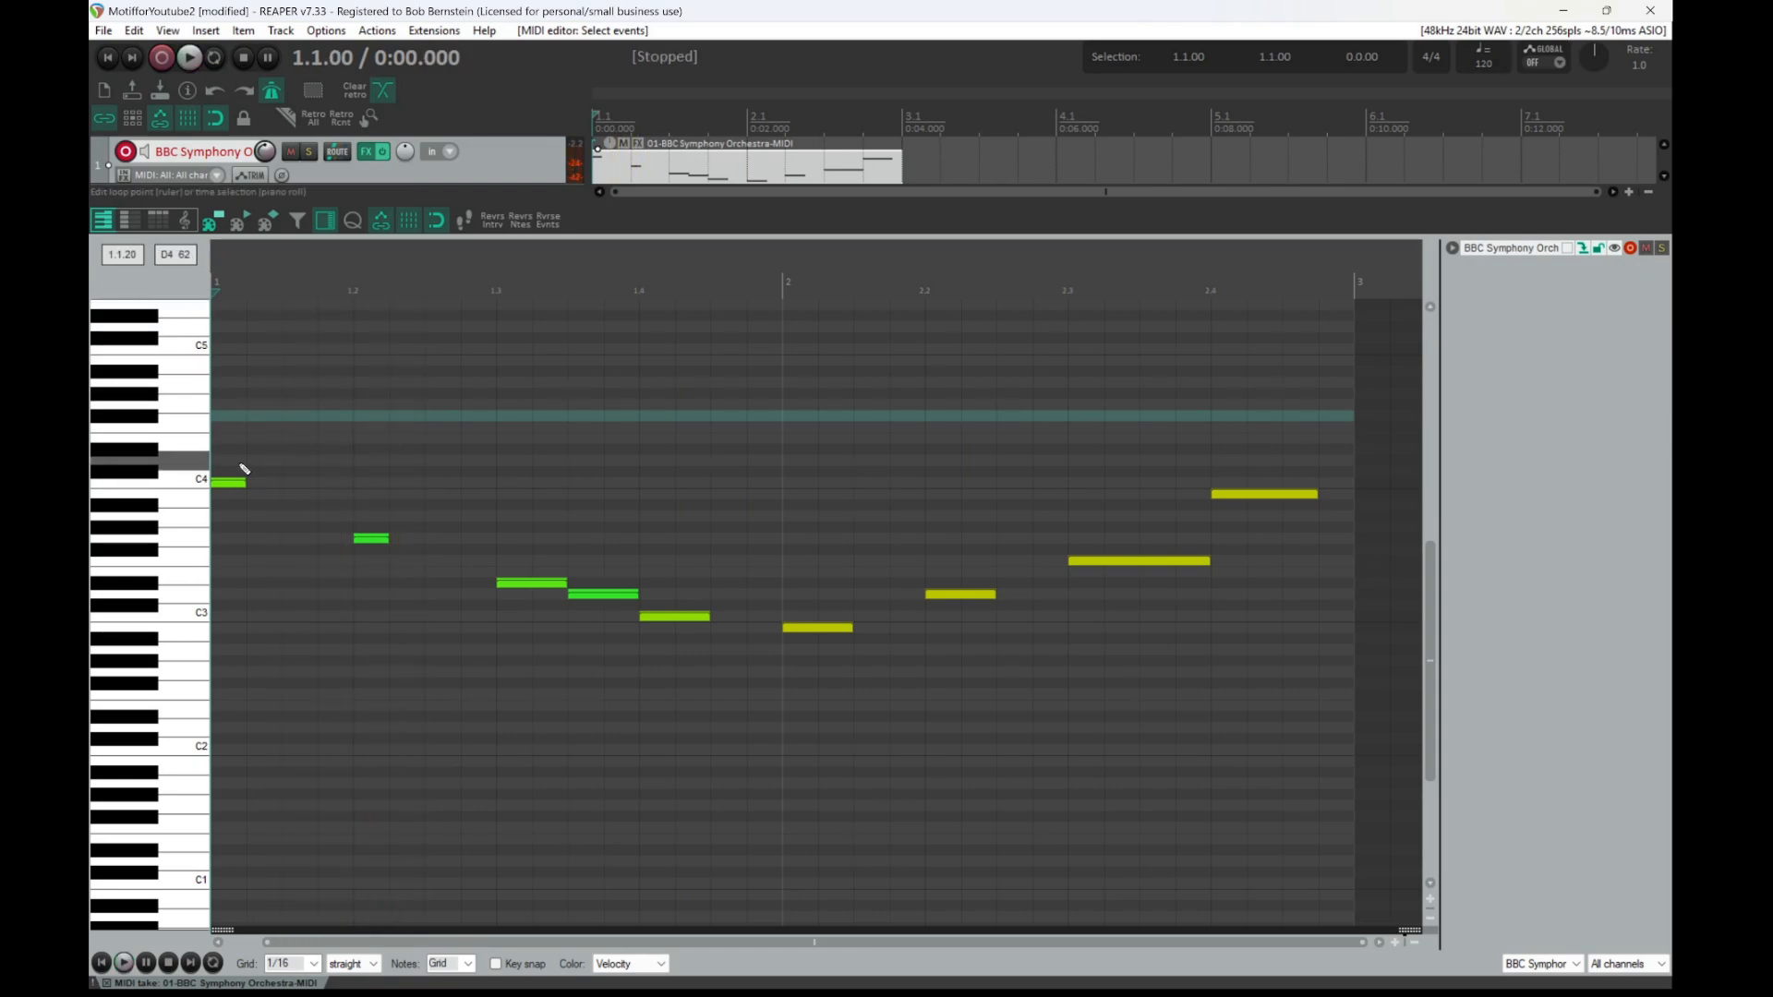
Select all notes of the motif and invert their intervals with the Revrs Intrv toolbar action.
{"action": "left_click", "coordinate": [282, 371]}
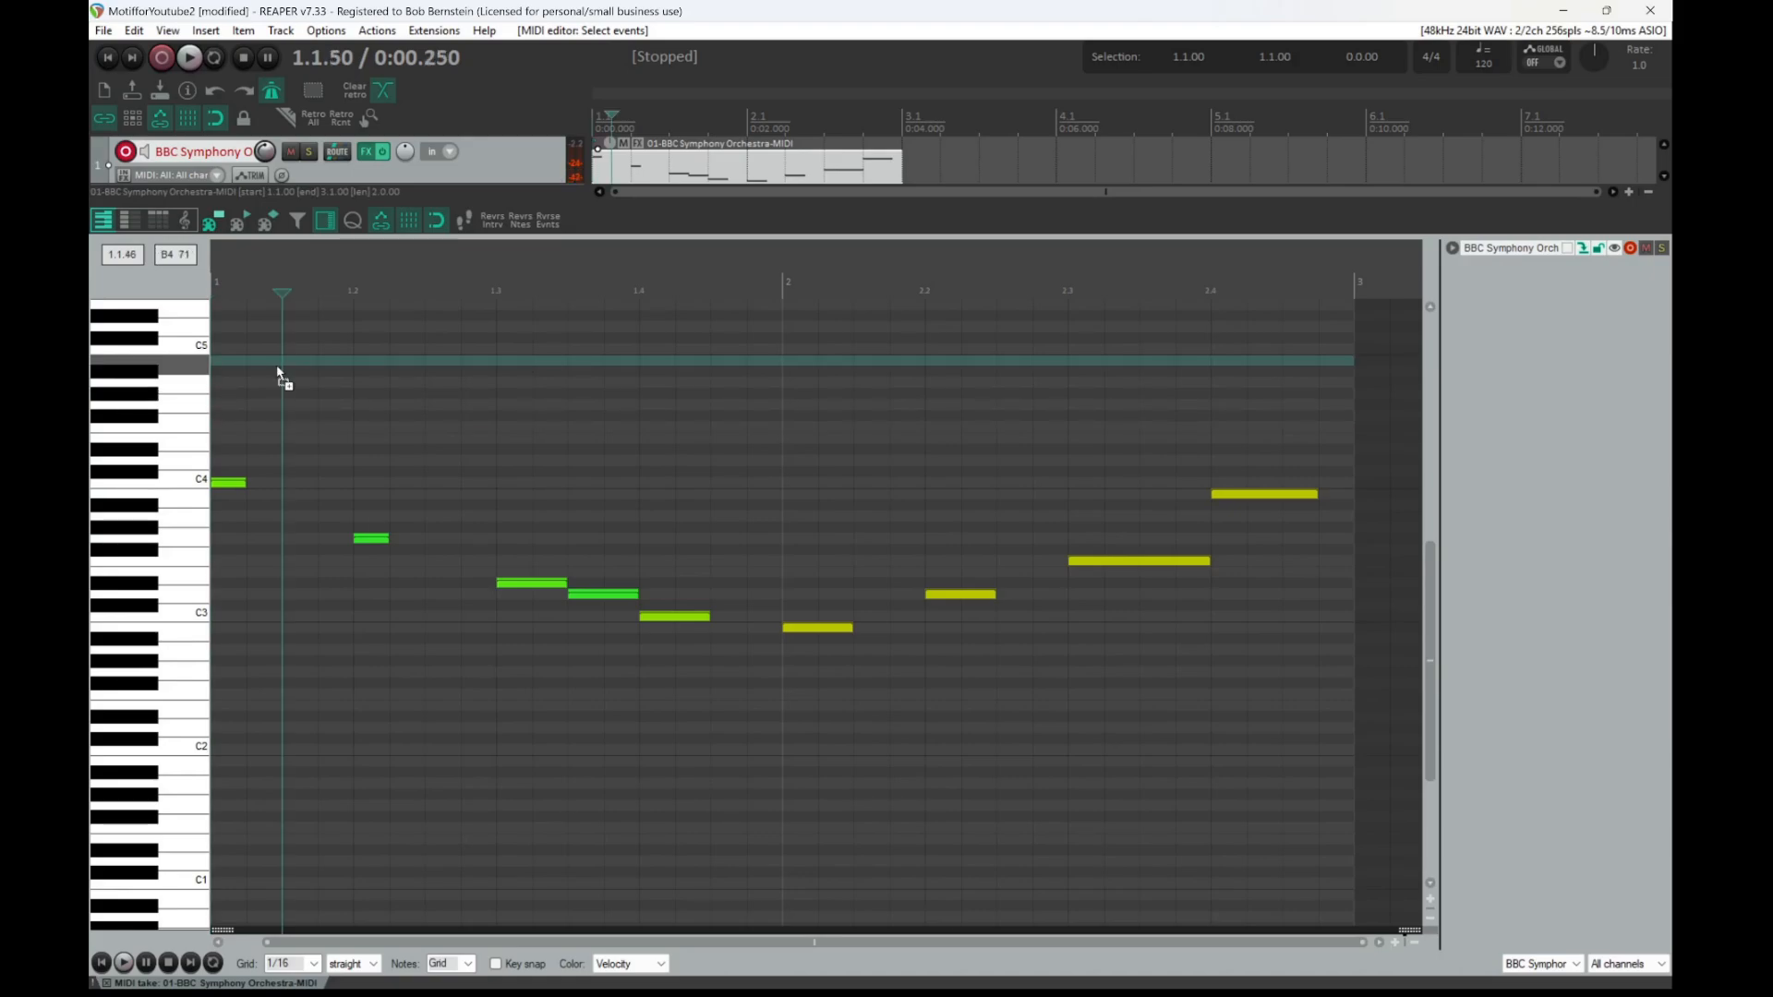
{"action": "key", "text": "ctrl+a"}
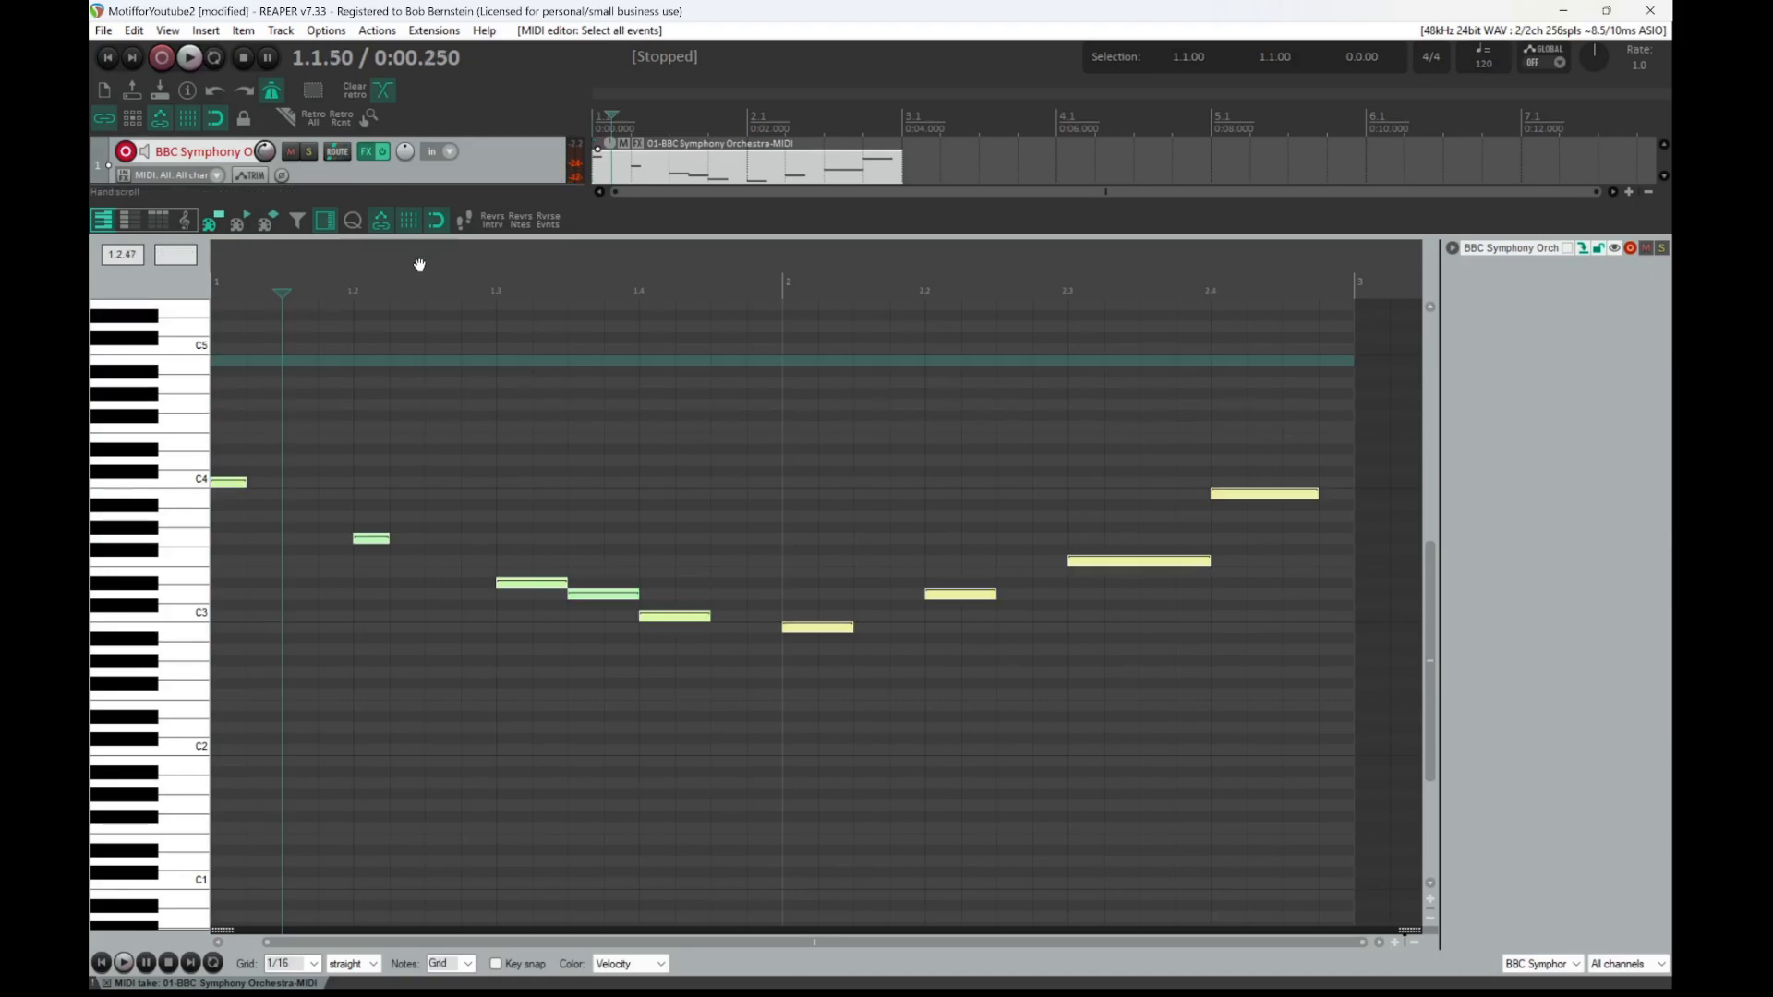
{"action": "left_click", "coordinate": [492, 225]}
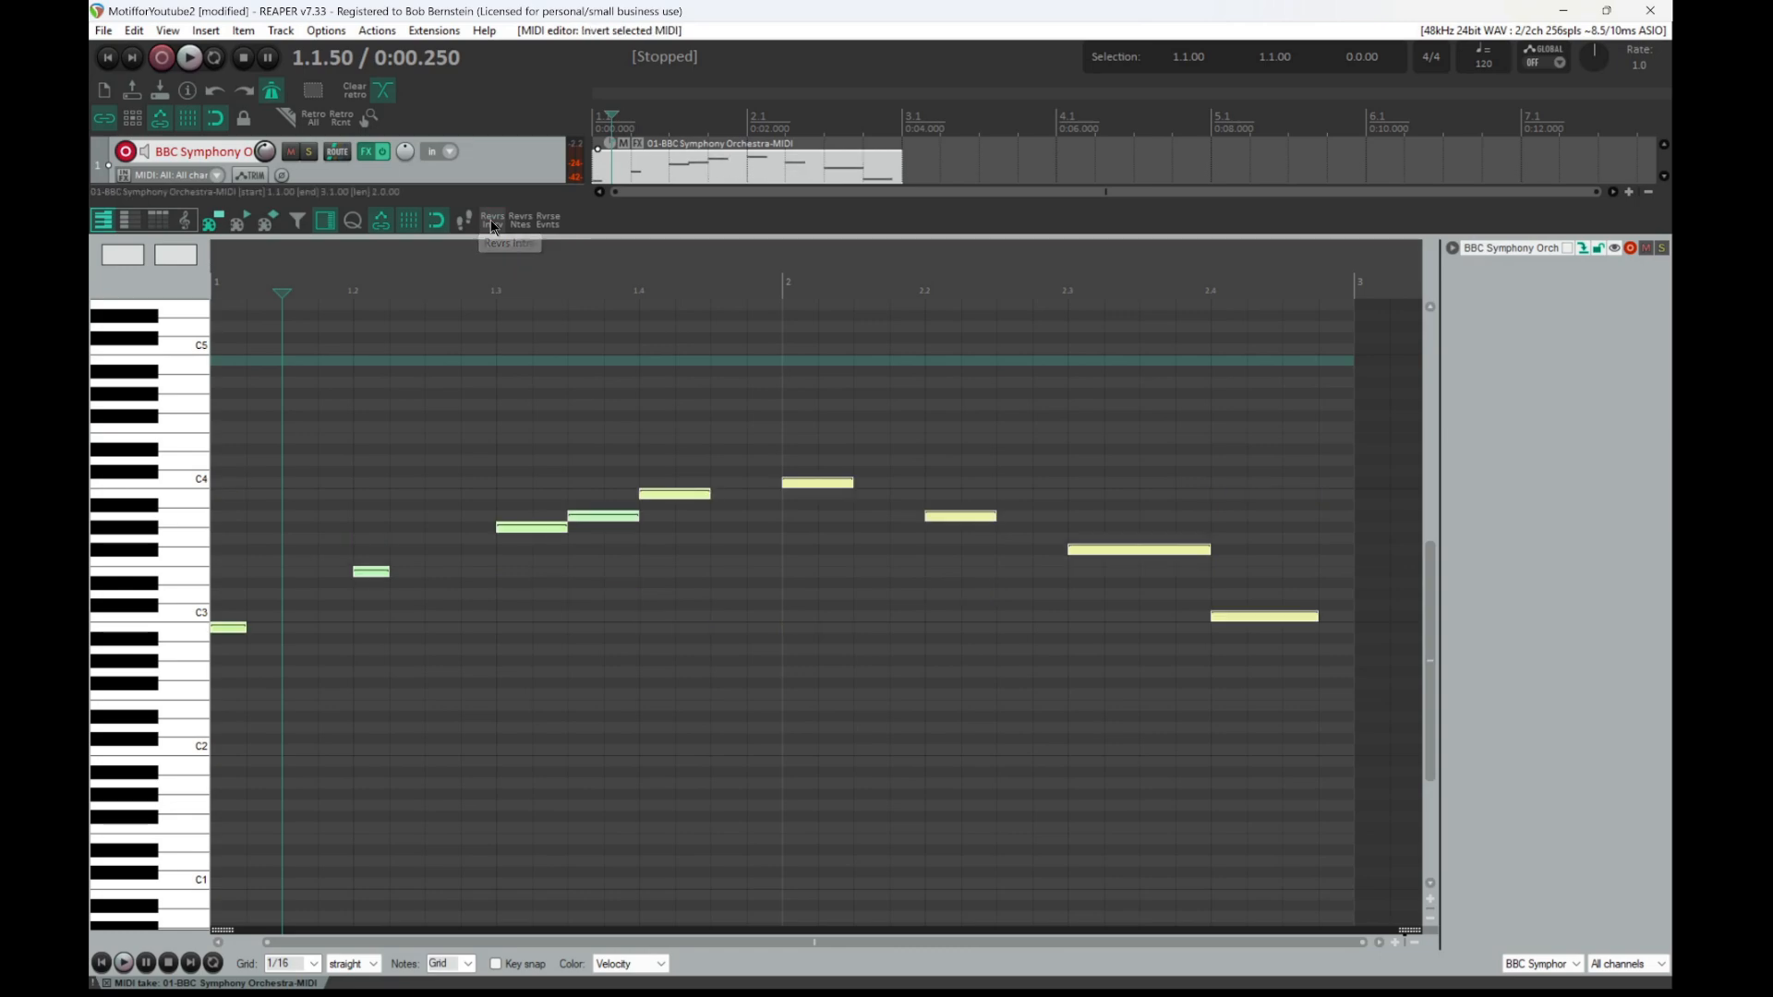
Play the inverted motif from the start and undo the interval inversion.
{"action": "left_click", "coordinate": [101, 963]}
{"action": "key", "text": "space"}
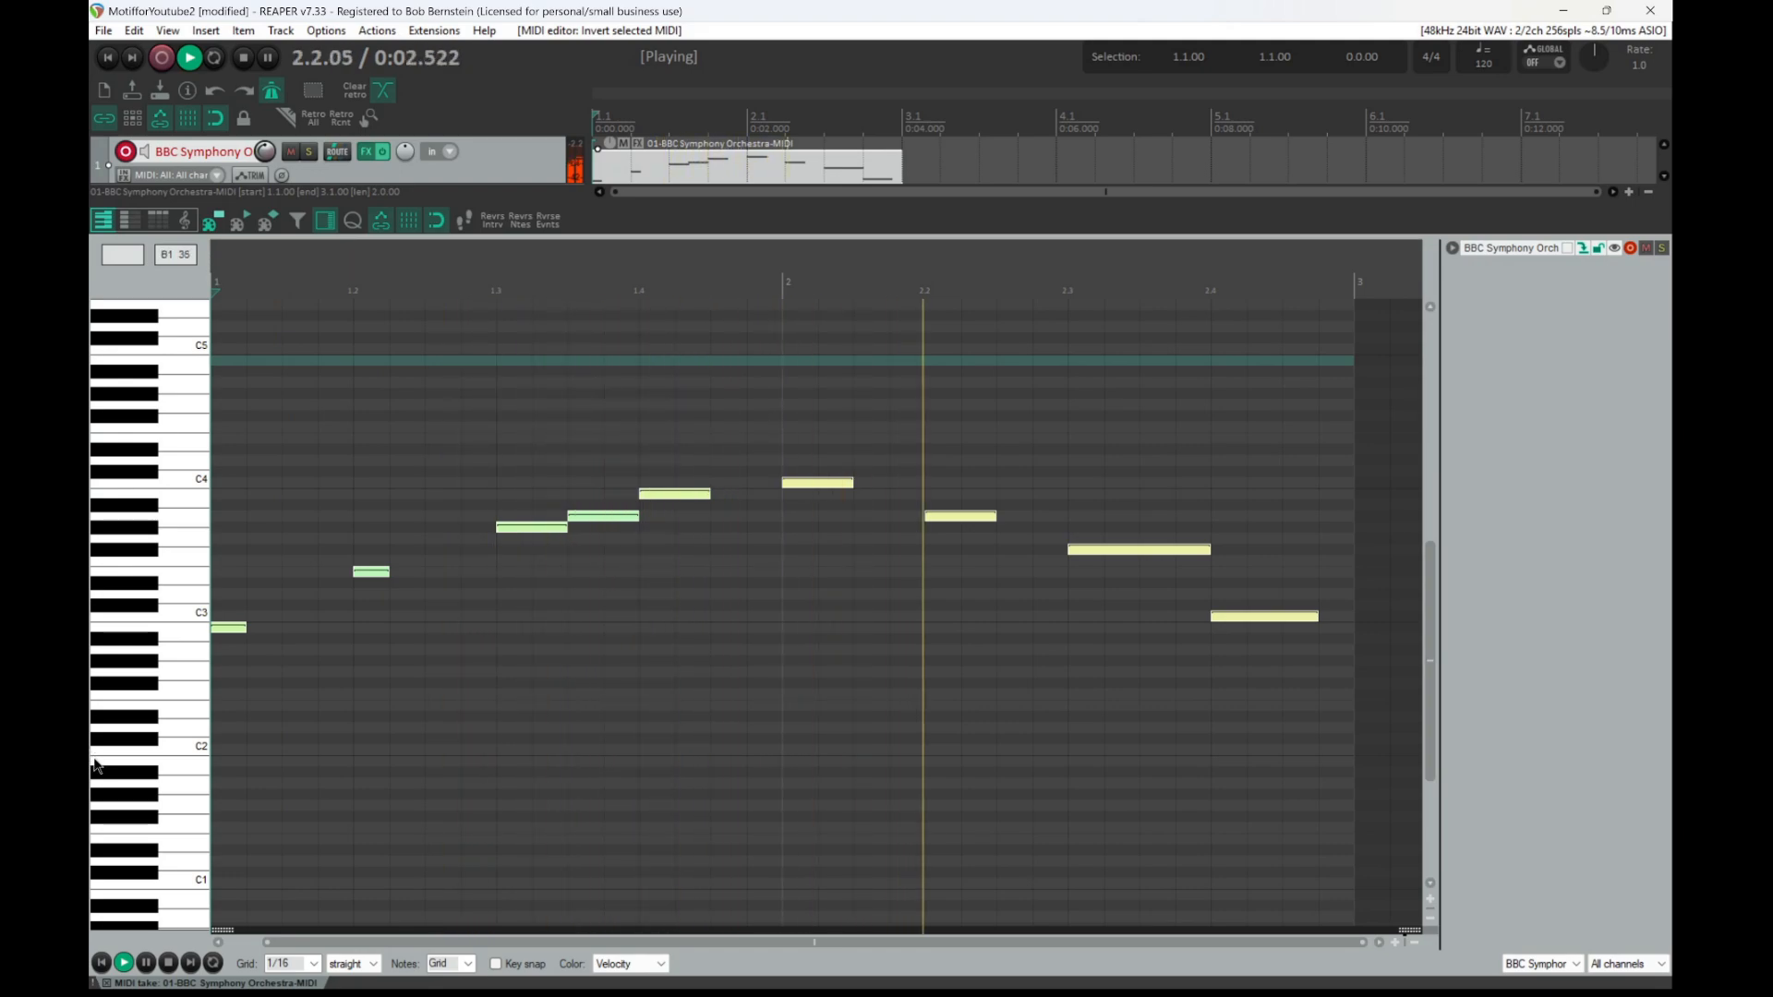
{"action": "key", "text": "space"}
{"action": "key", "text": "space"}
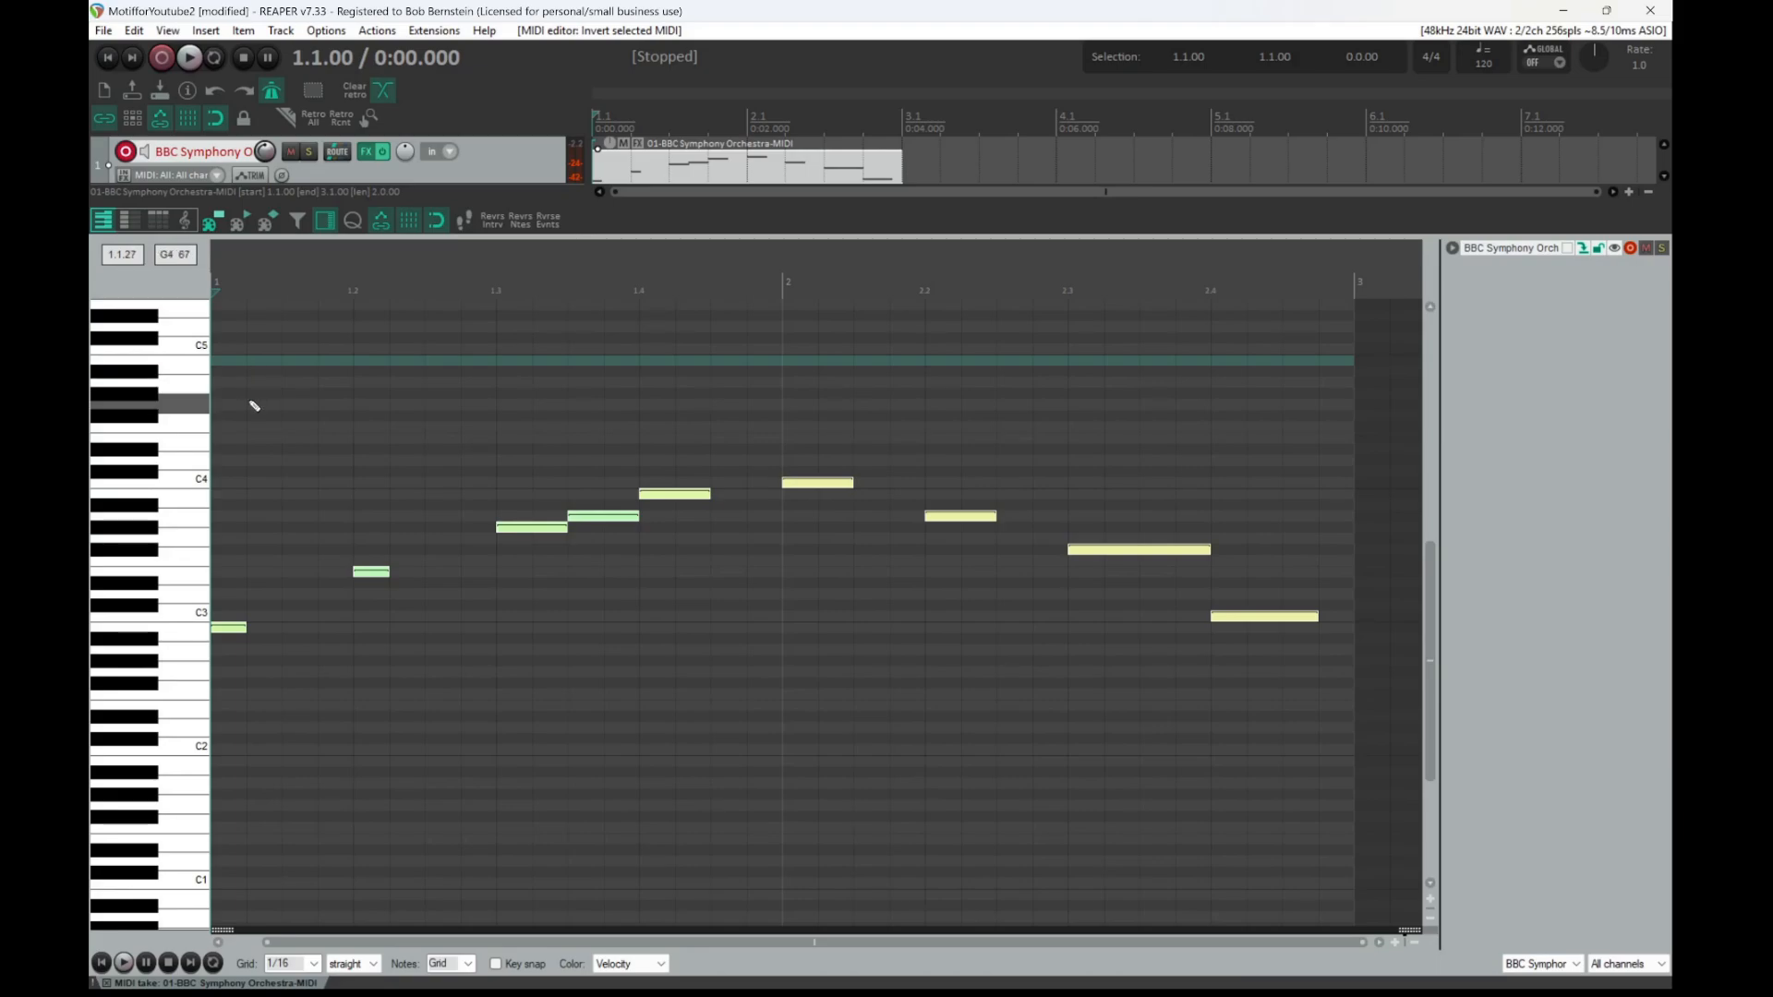
{"action": "key", "text": "ctrl+z"}
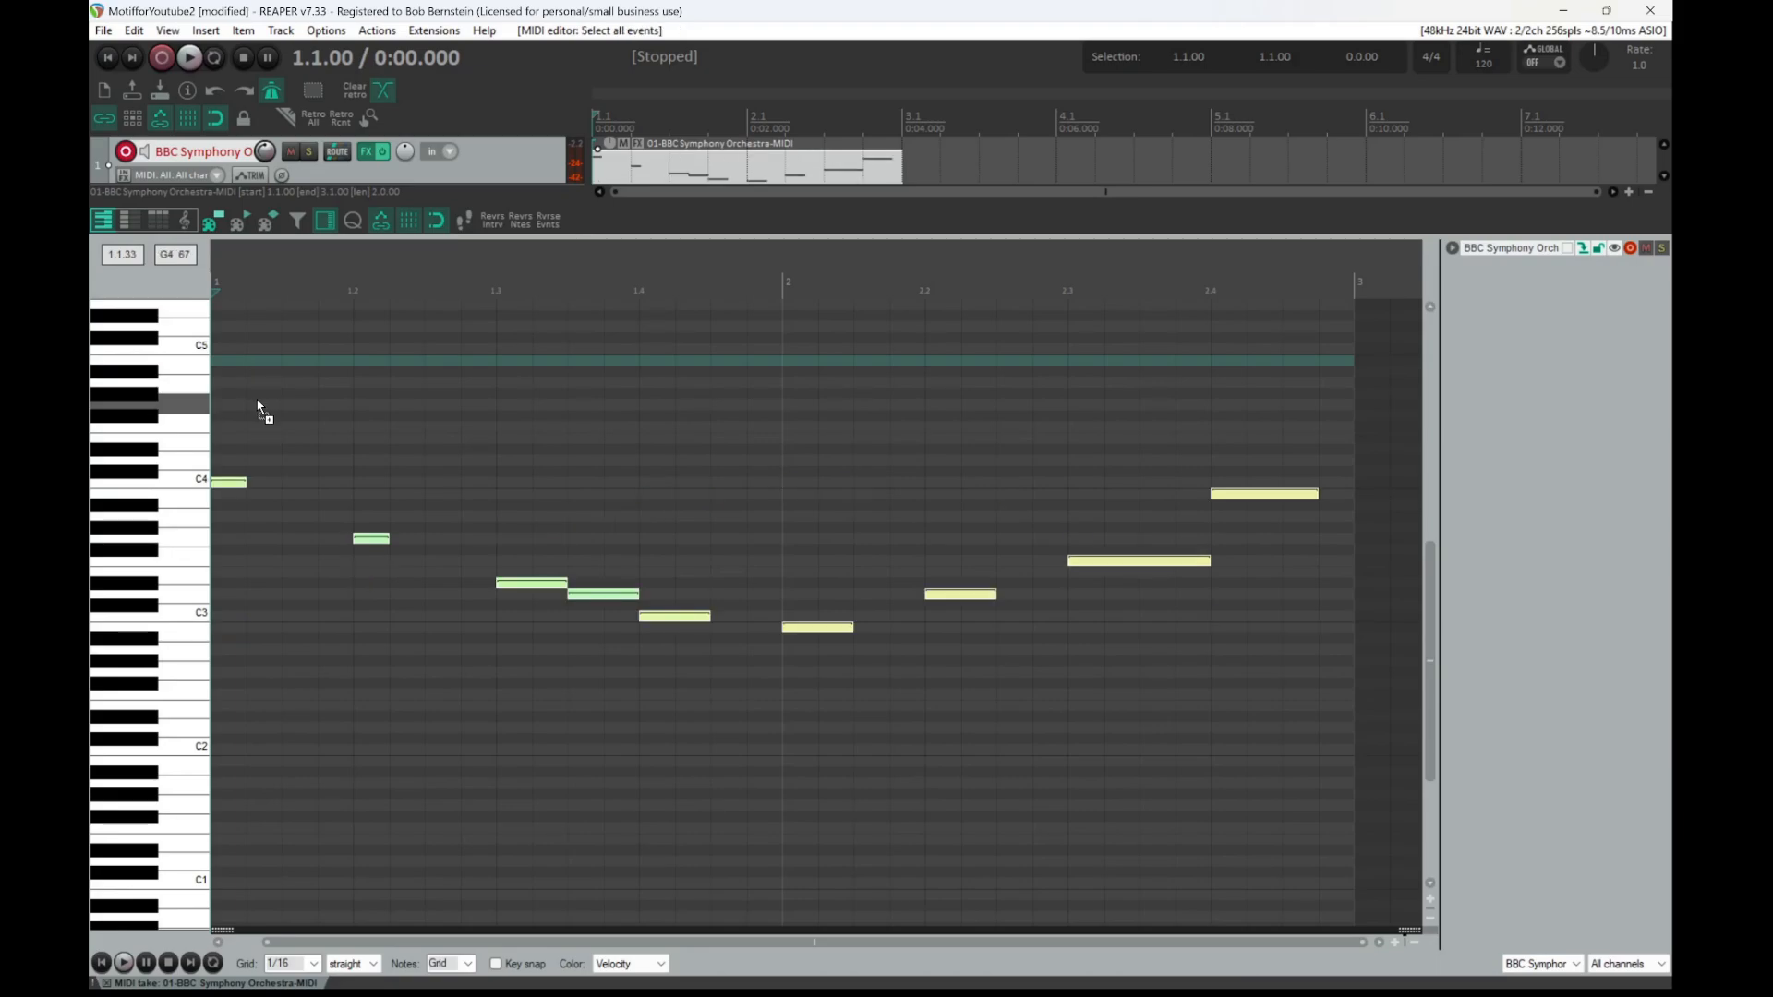
Invert the selected motif with the Revrs Ntes toolbar action, audition it from the start and undo the inversion.
{"action": "left_click", "coordinate": [520, 224]}
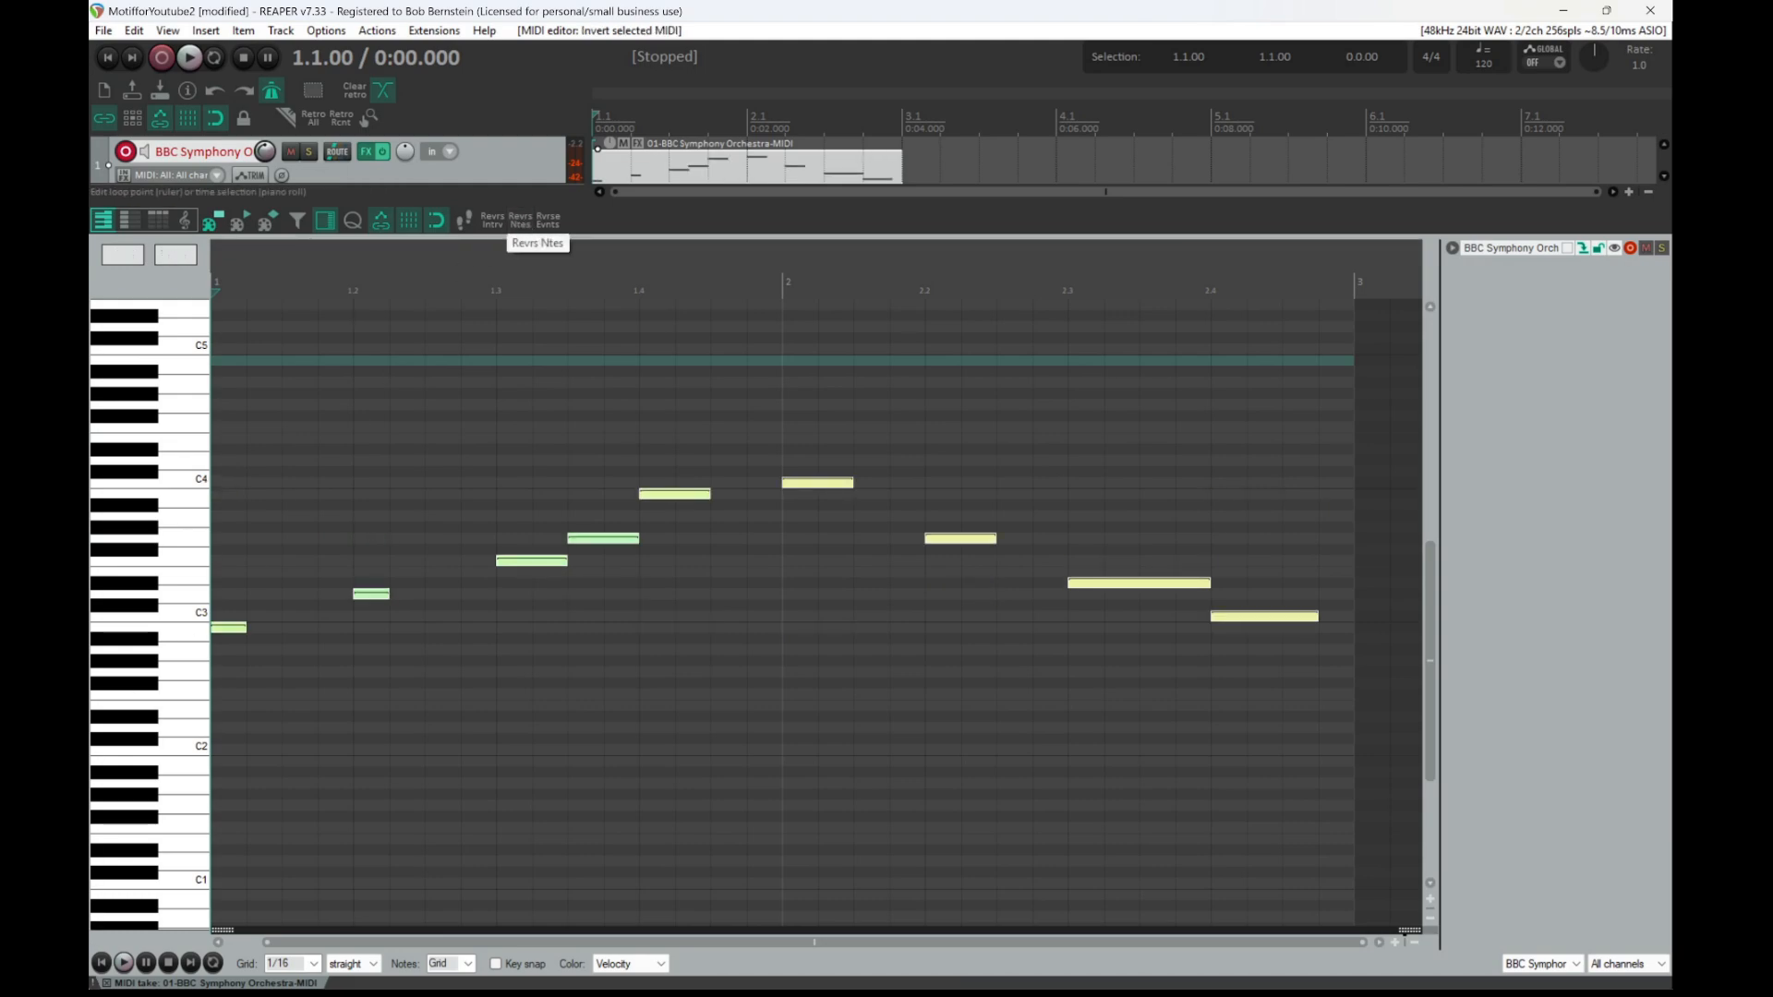
{"action": "key", "text": "space"}
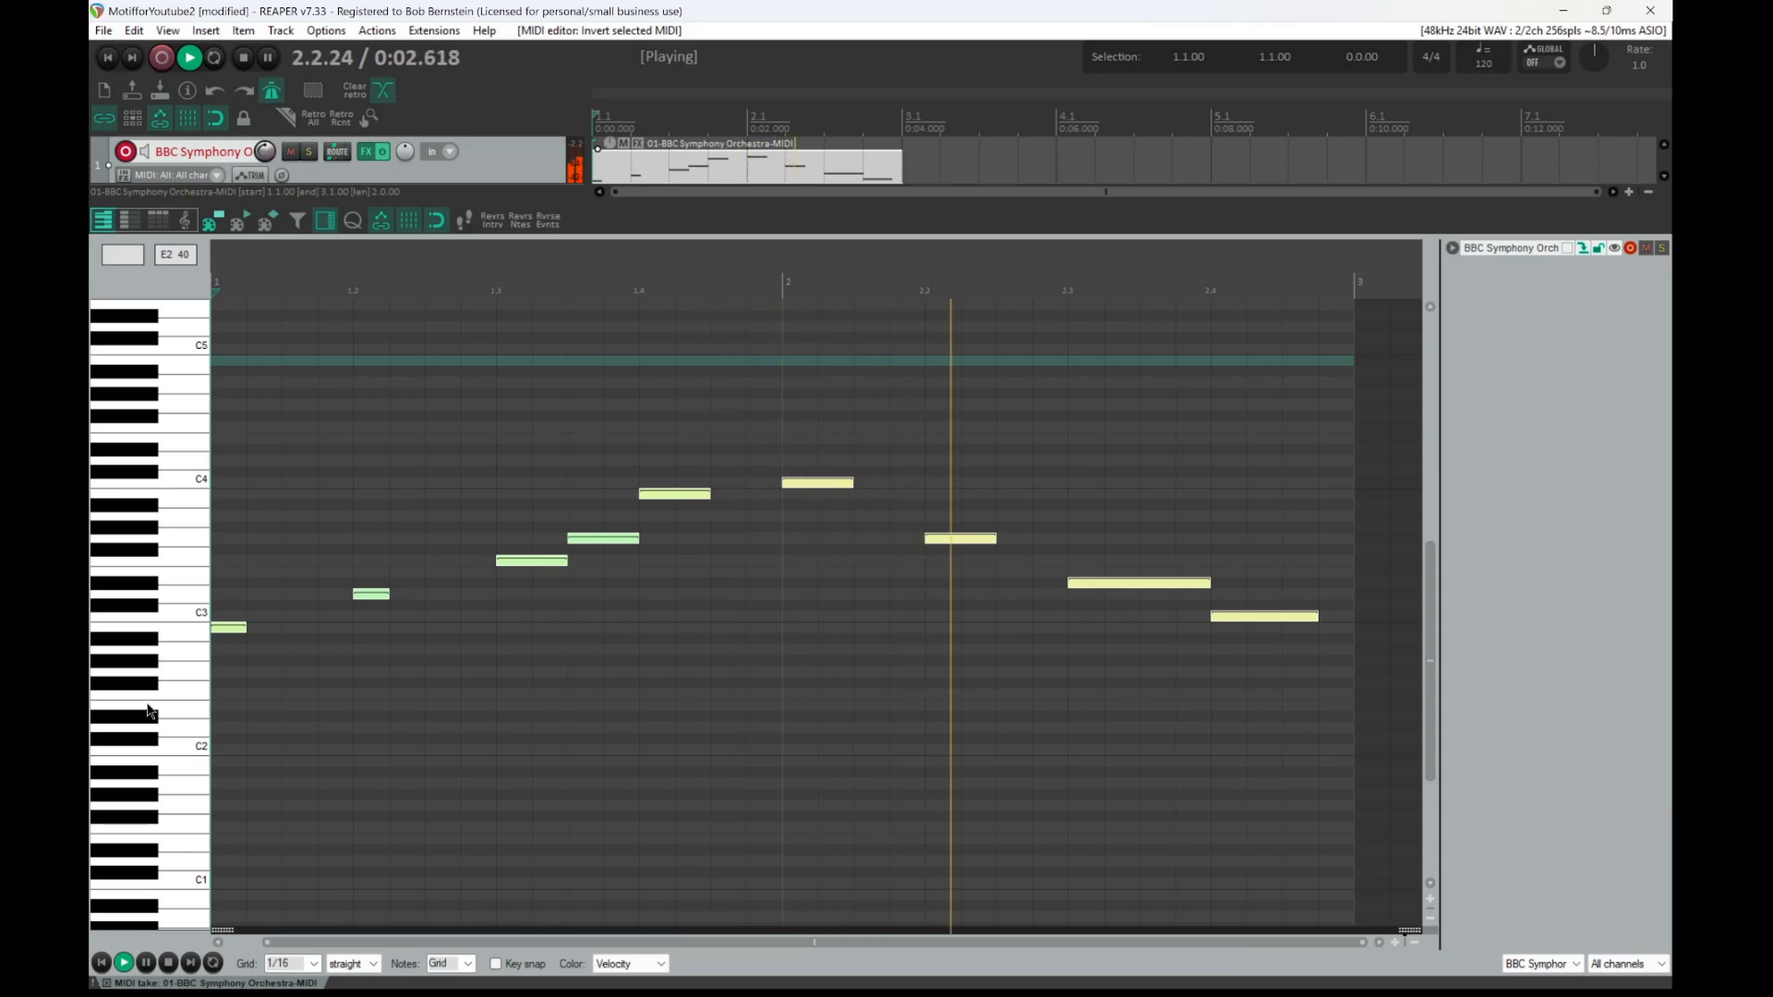
{"action": "key", "text": "space"}
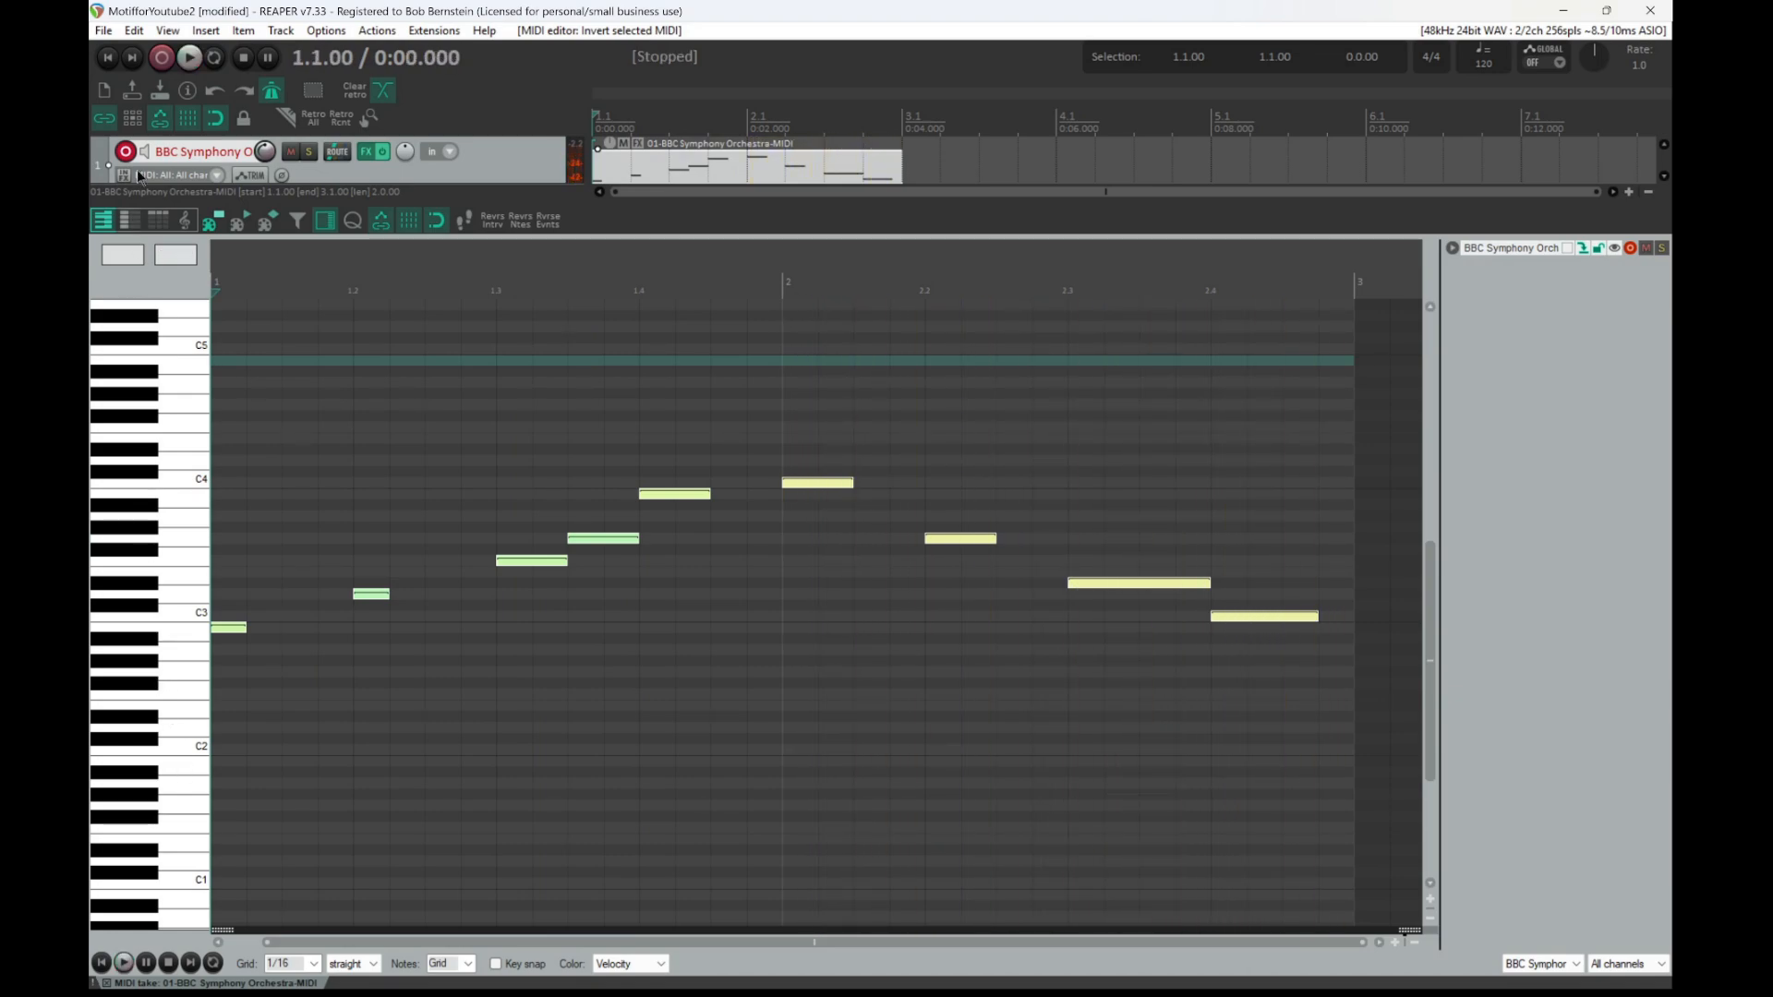
{"action": "key", "text": "ctrl+z"}
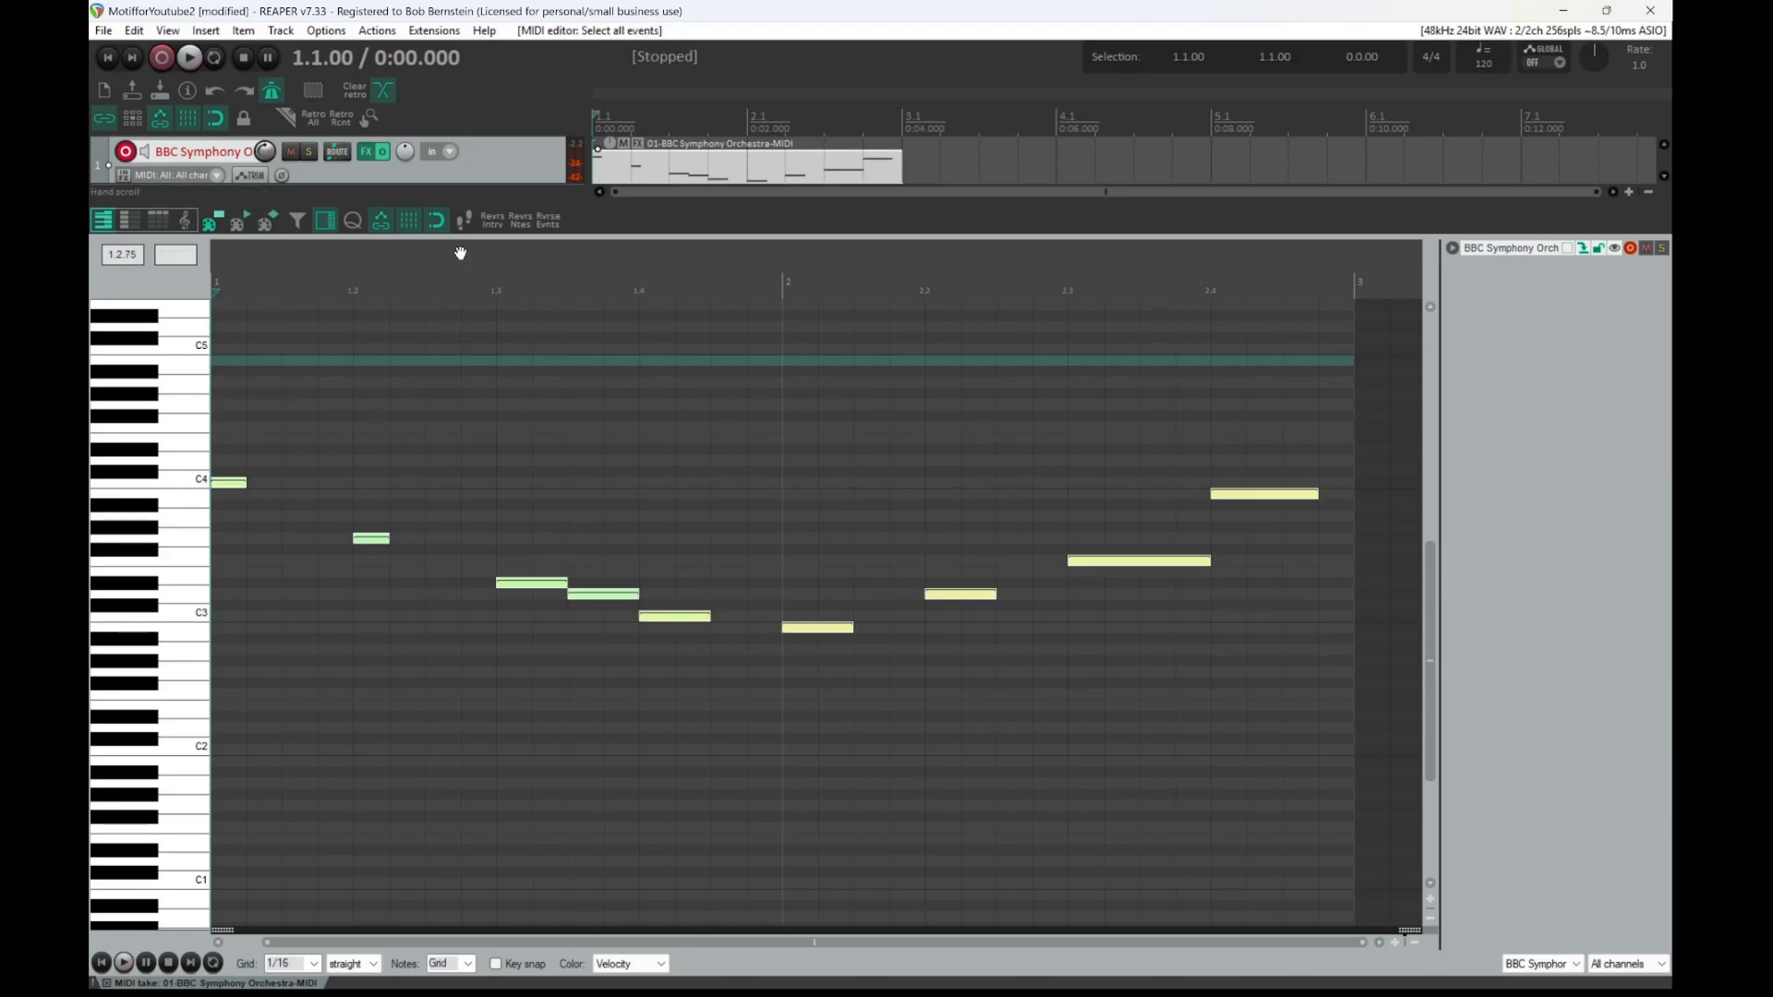
Invert the motif's intervals again with the Revrs Intrv toolbar action, audition the result and revert to the original notes.
{"action": "left_click", "coordinate": [484, 228]}
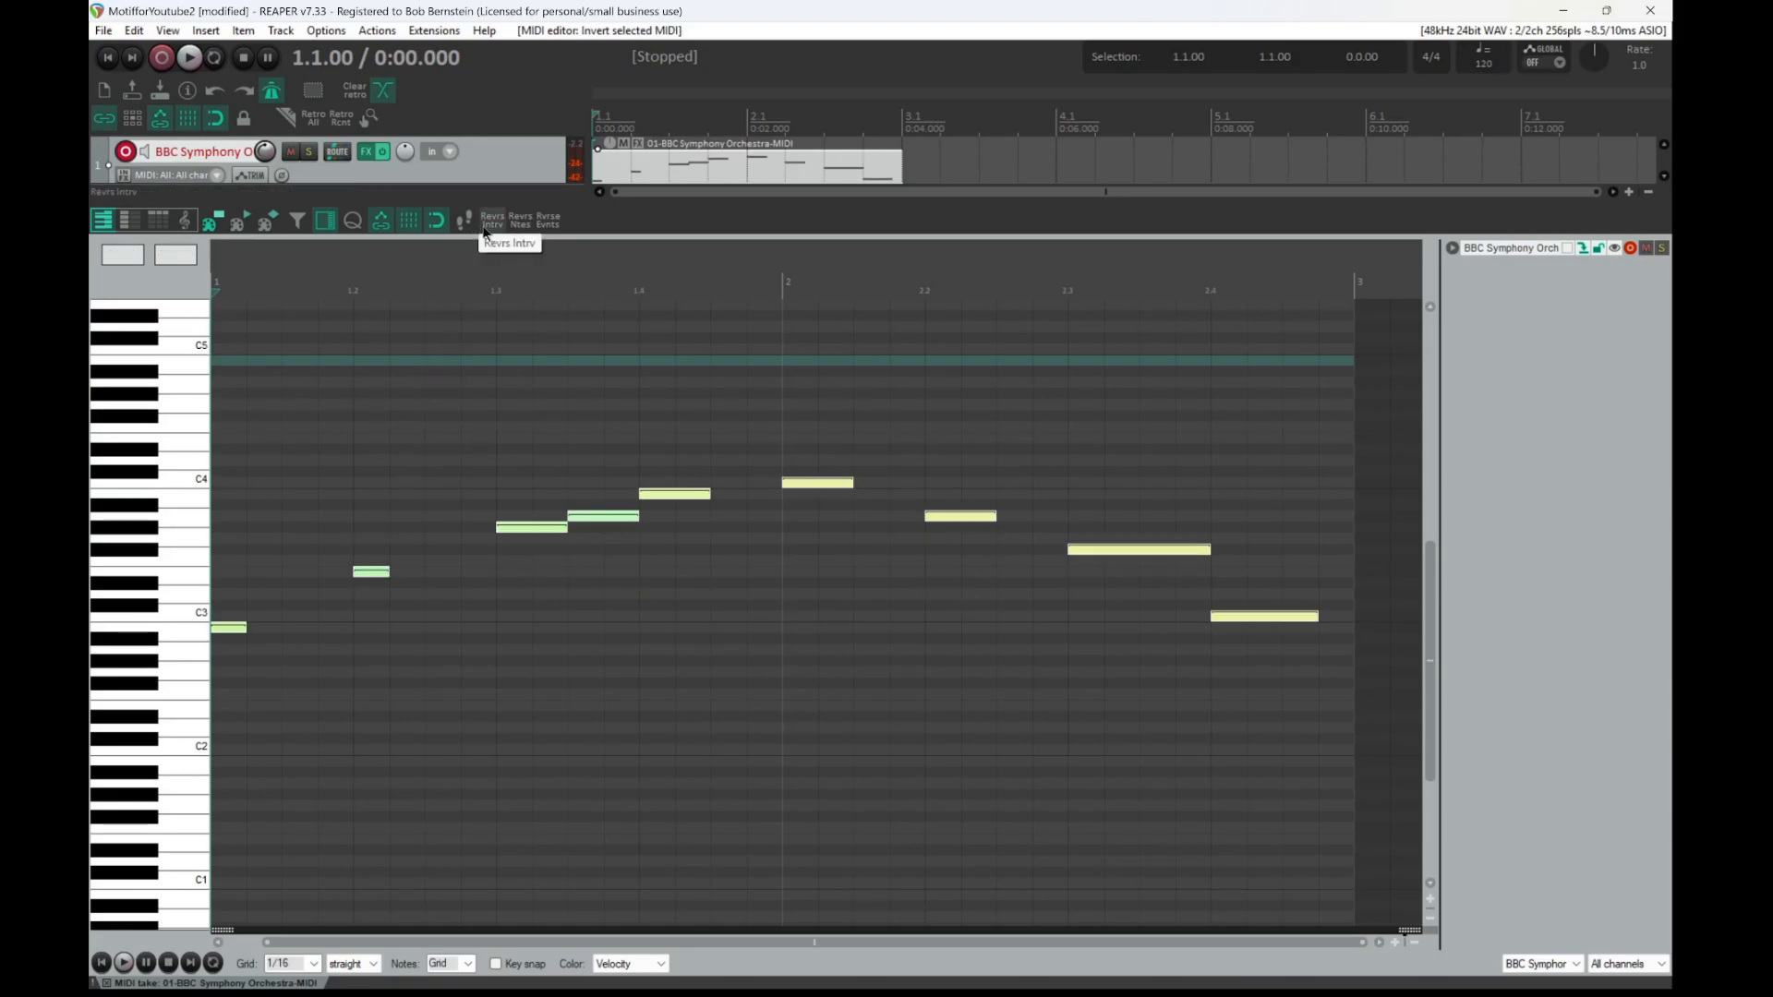
{"action": "key", "text": "space"}
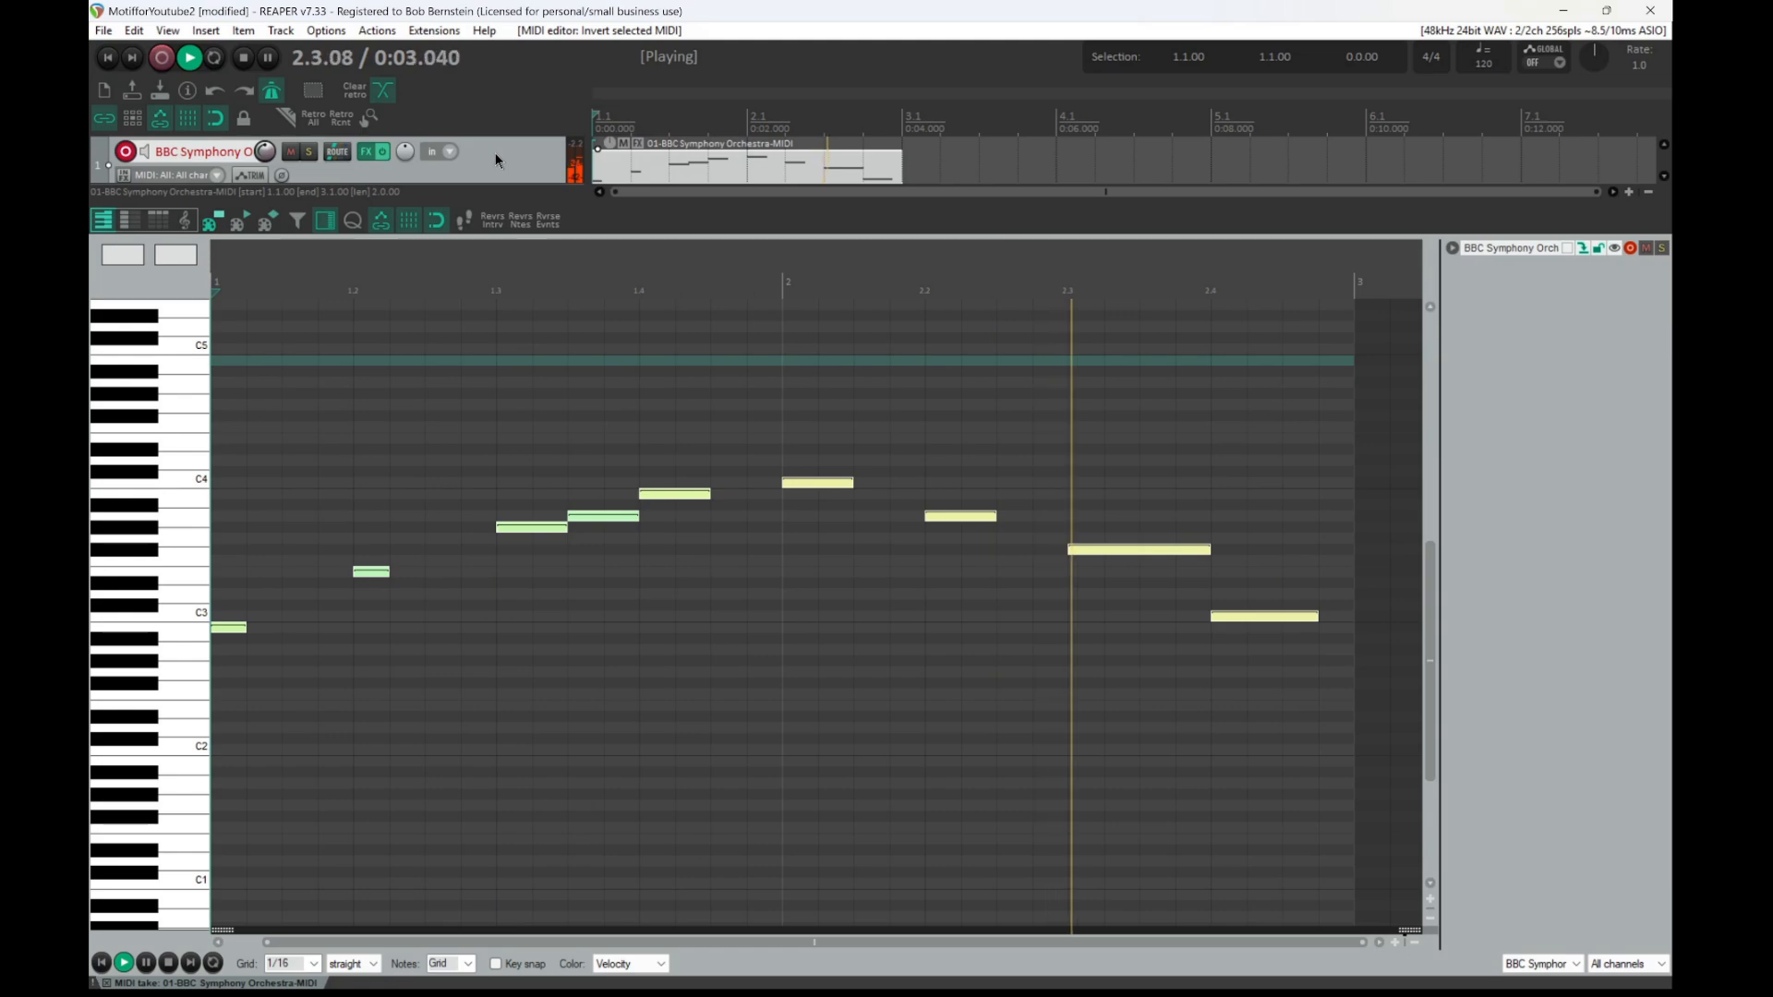
{"action": "key", "text": "space"}
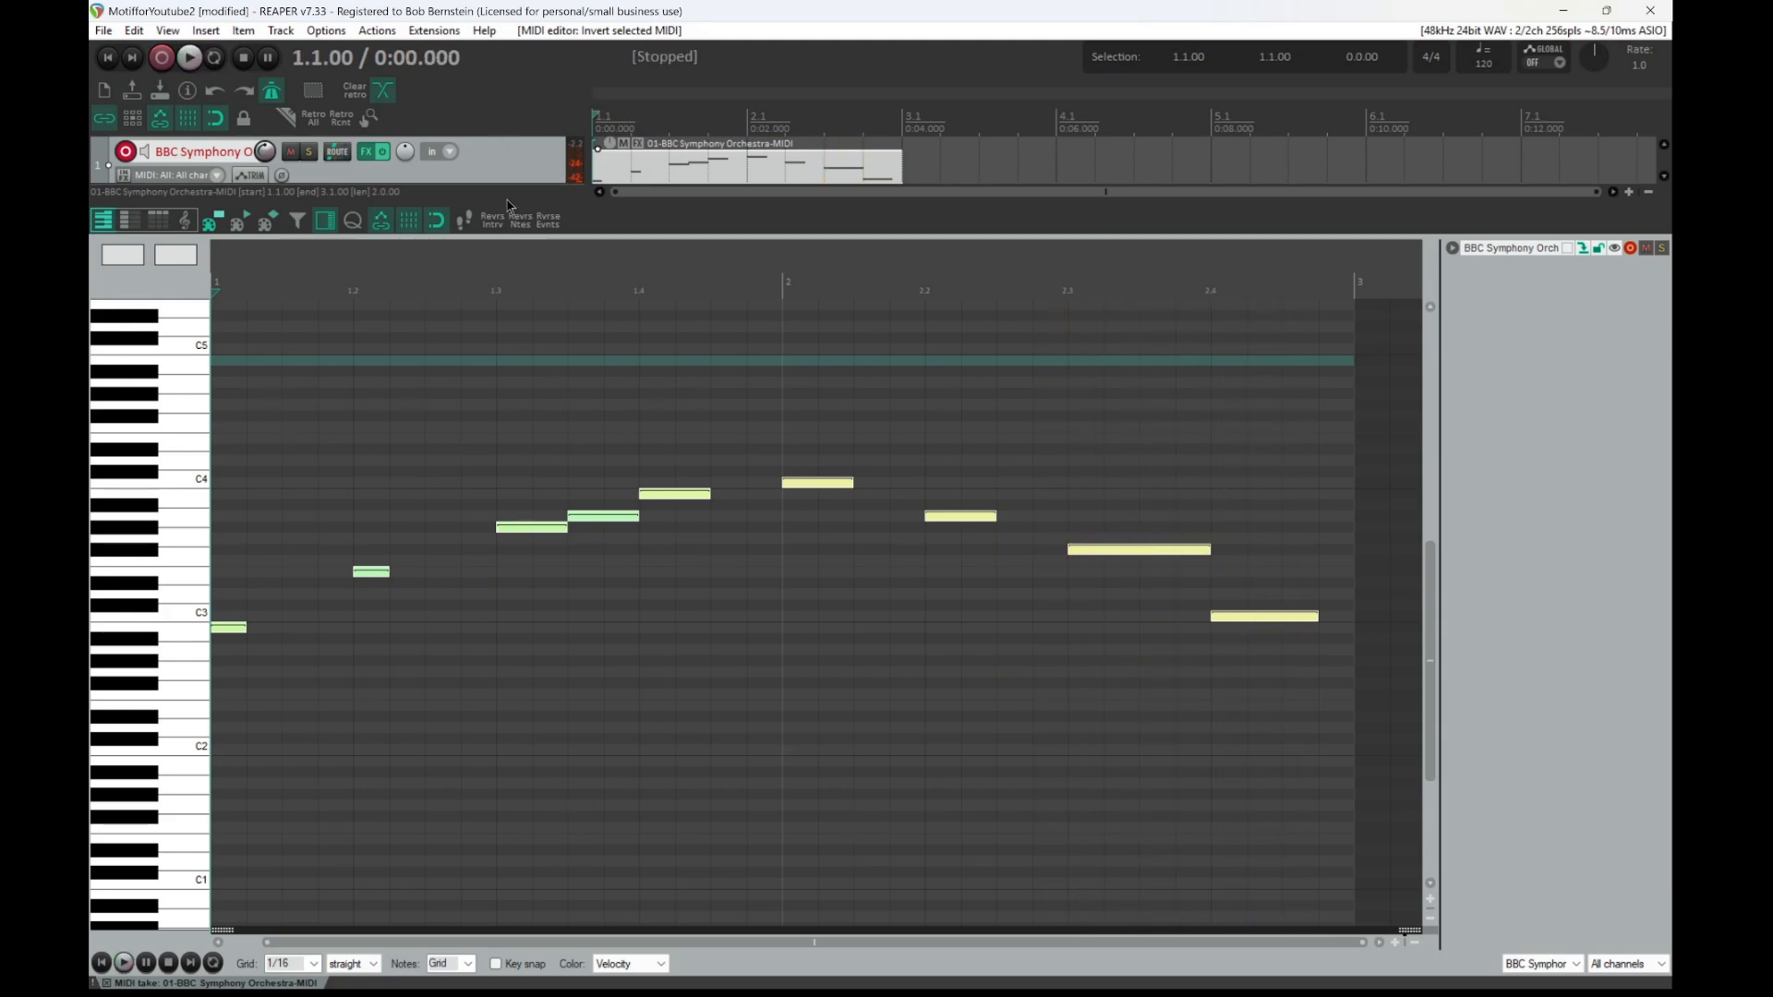
{"action": "left_click", "coordinate": [491, 231]}
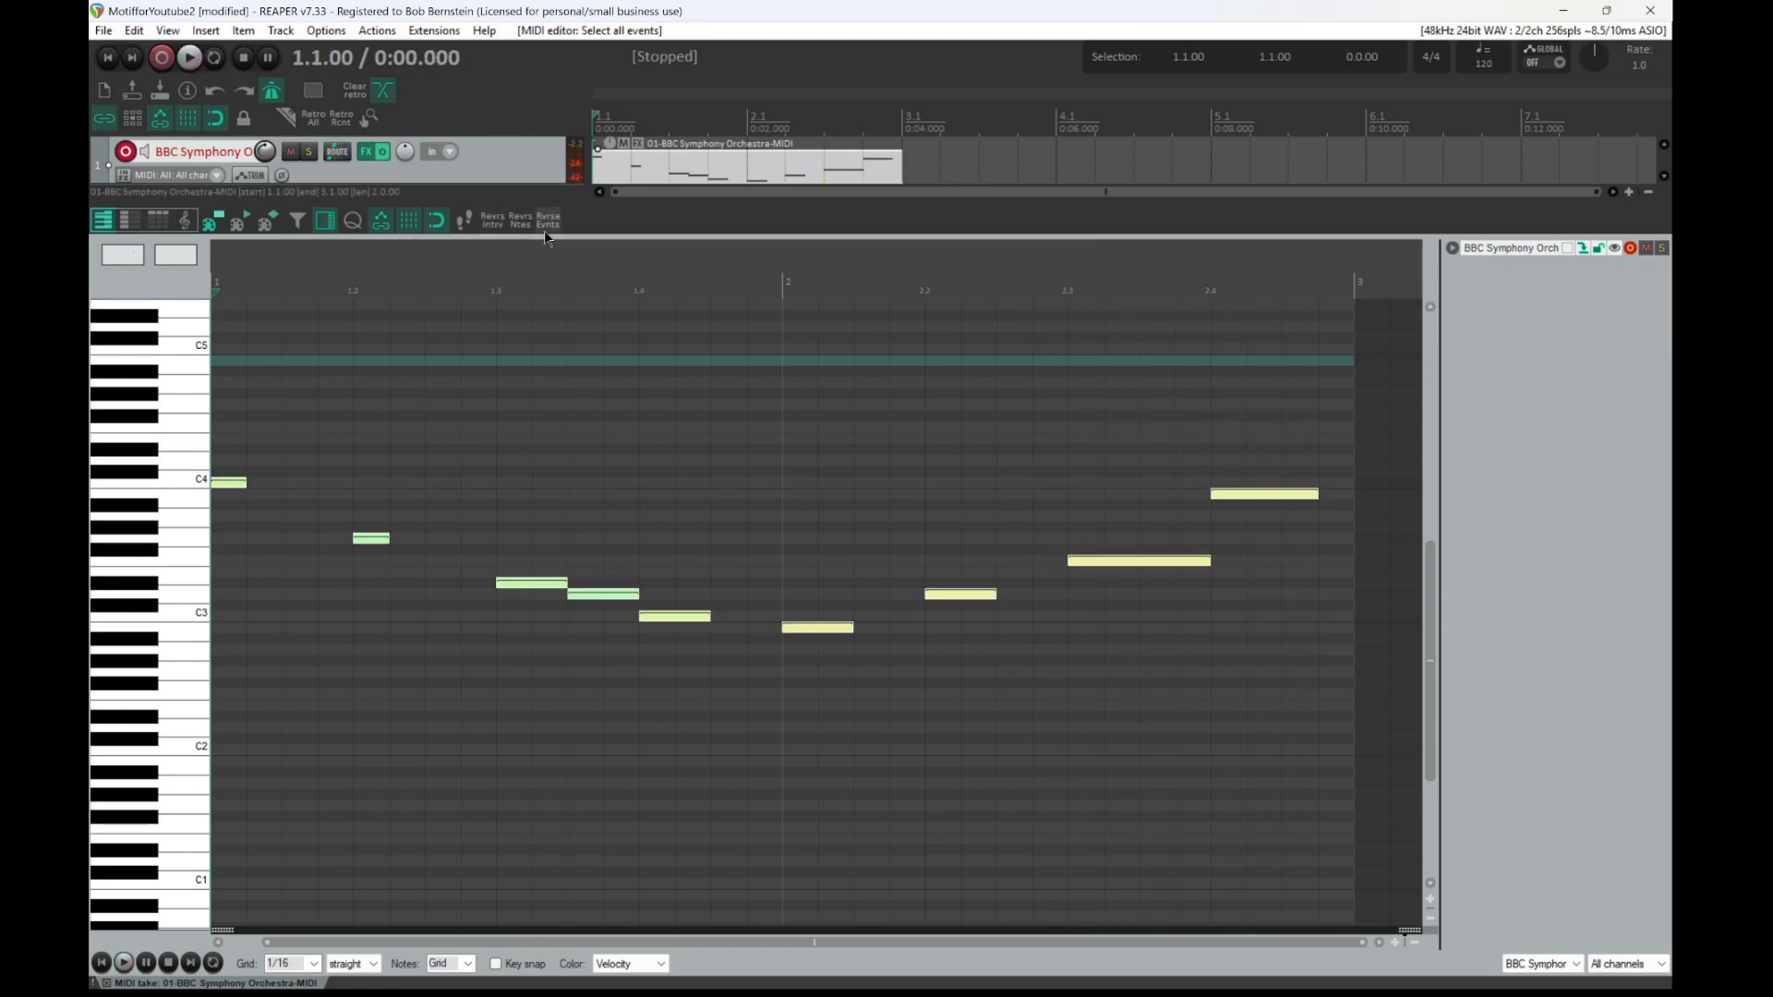
Reverse the selected notes in time with the Rvrse Evnts toolbar action and play the reversed motif from the start.
{"action": "left_click", "coordinate": [553, 229]}
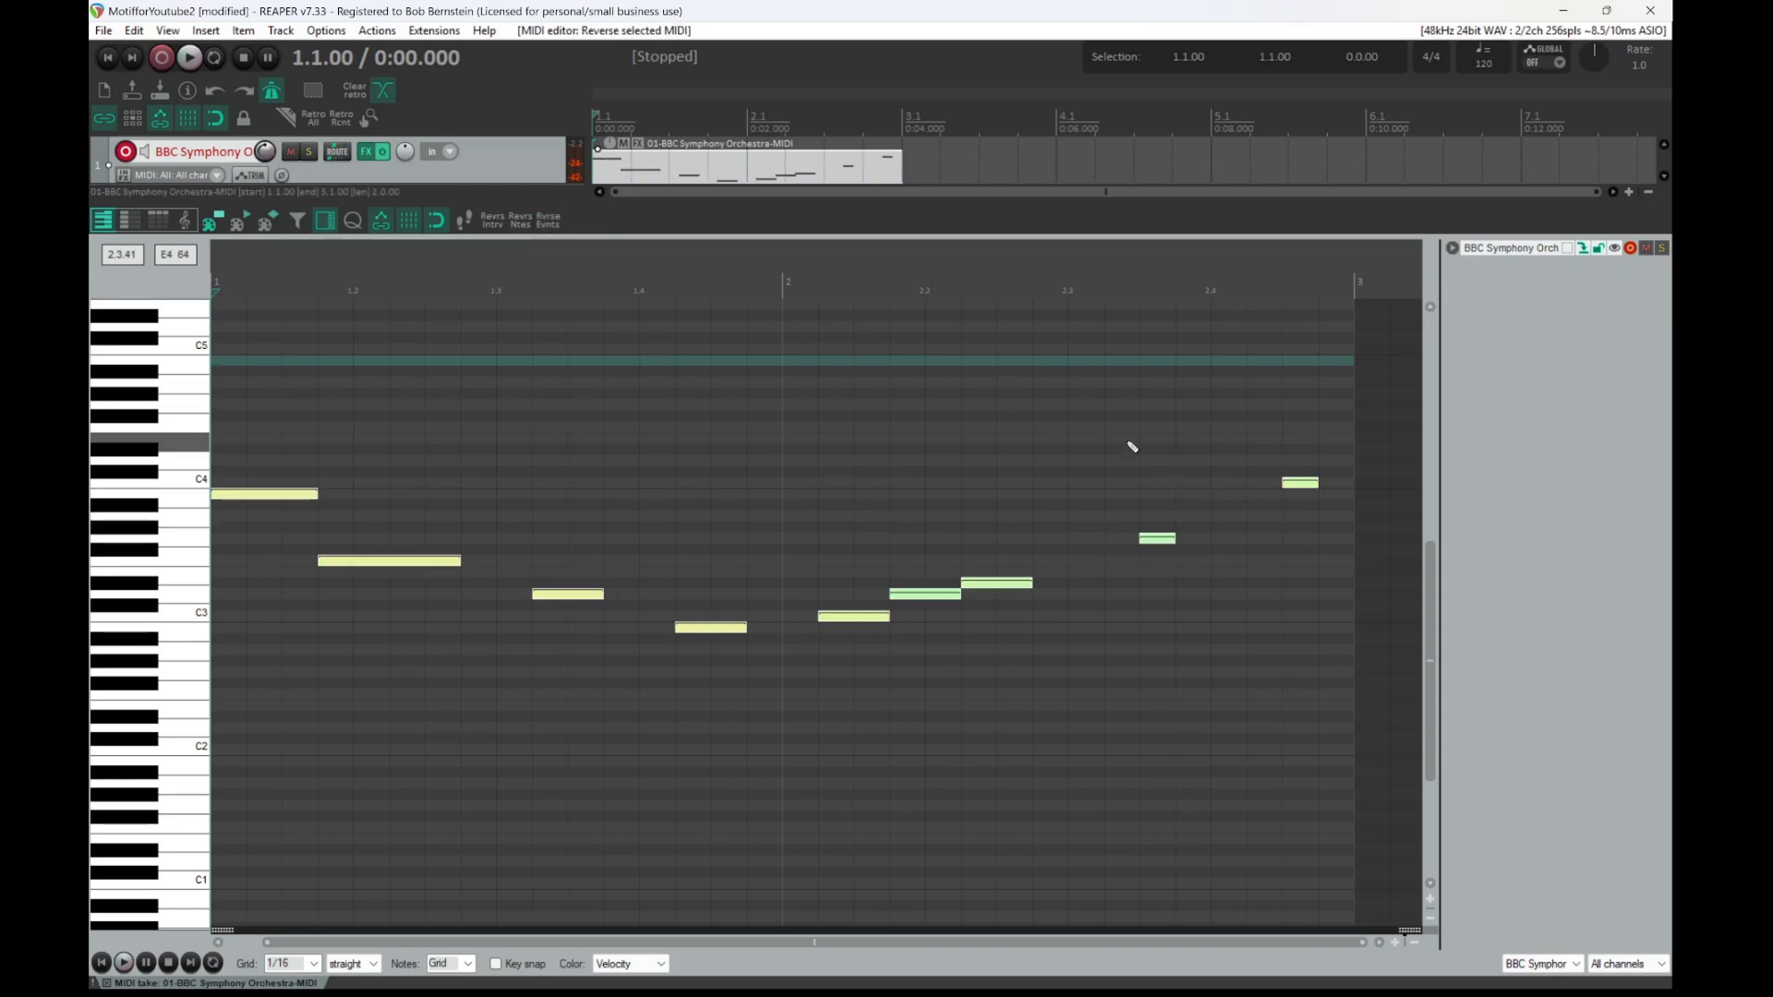
{"action": "mouse_move", "coordinate": [90, 977]}
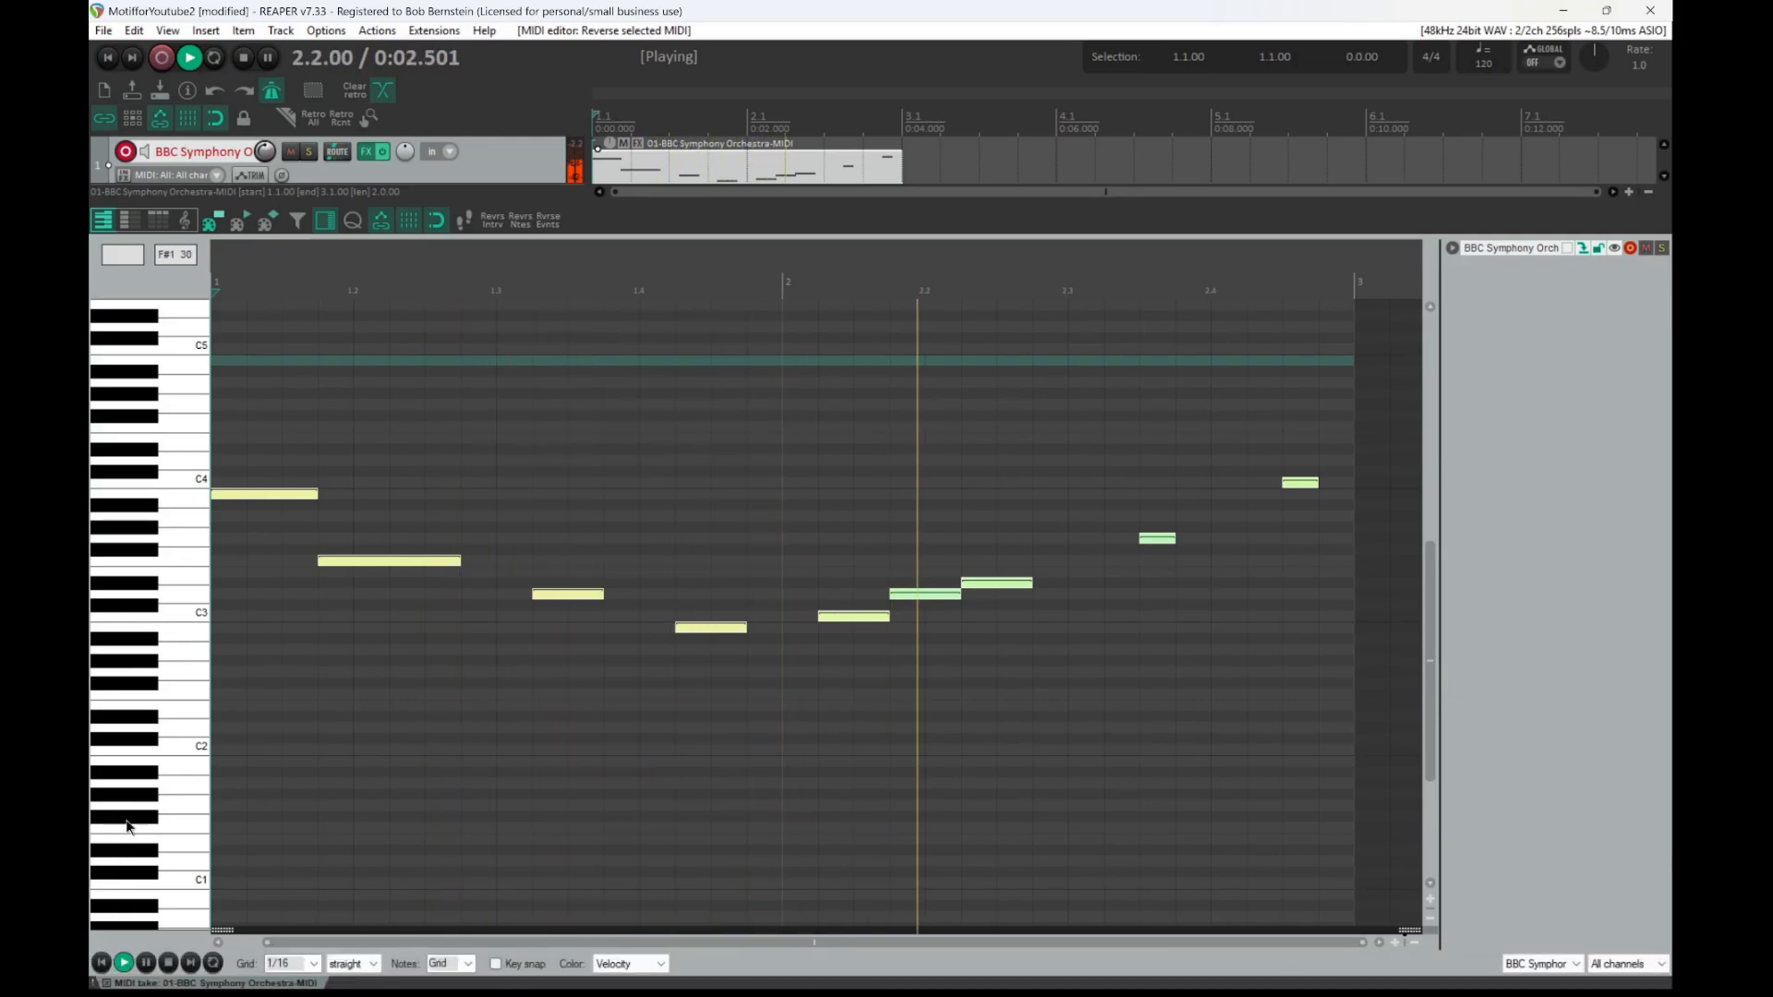
{"action": "key", "text": "space"}
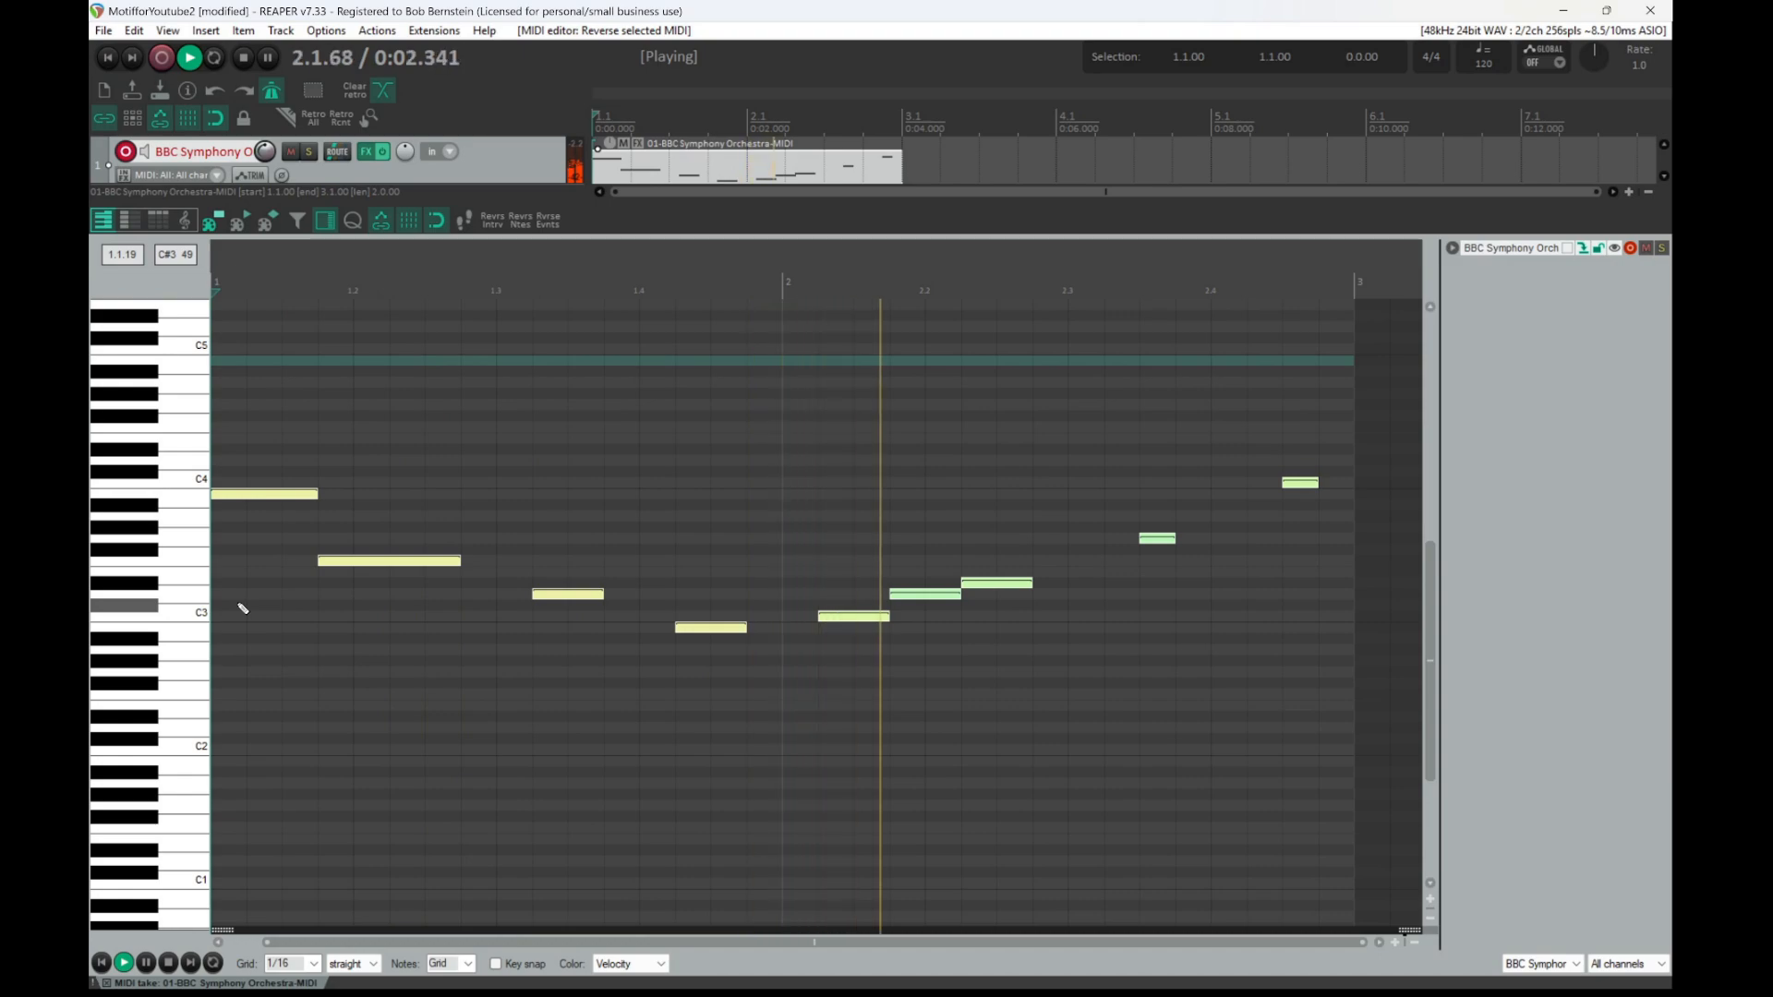
{"action": "key", "text": "space"}
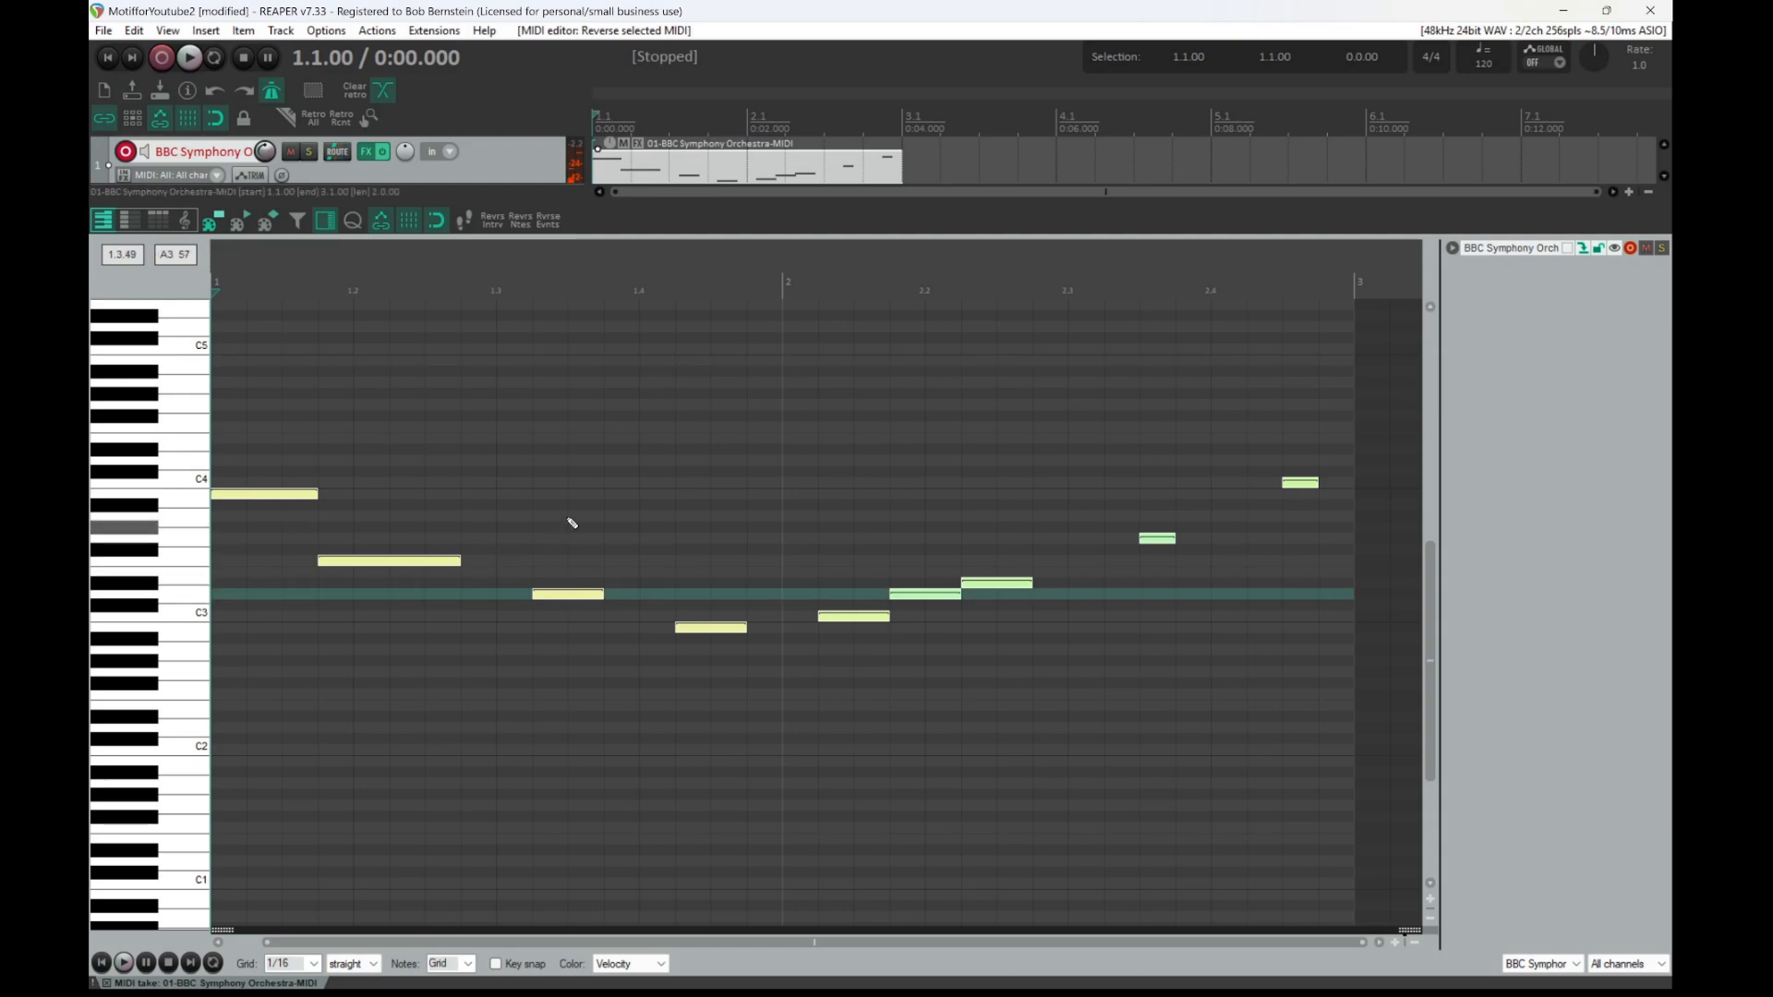
Move the third note of the reversed motif to beat 1.3 and the fourth note to beat 1.4.
{"action": "left_click", "coordinate": [568, 573]}
{"action": "left_click", "coordinate": [562, 596]}
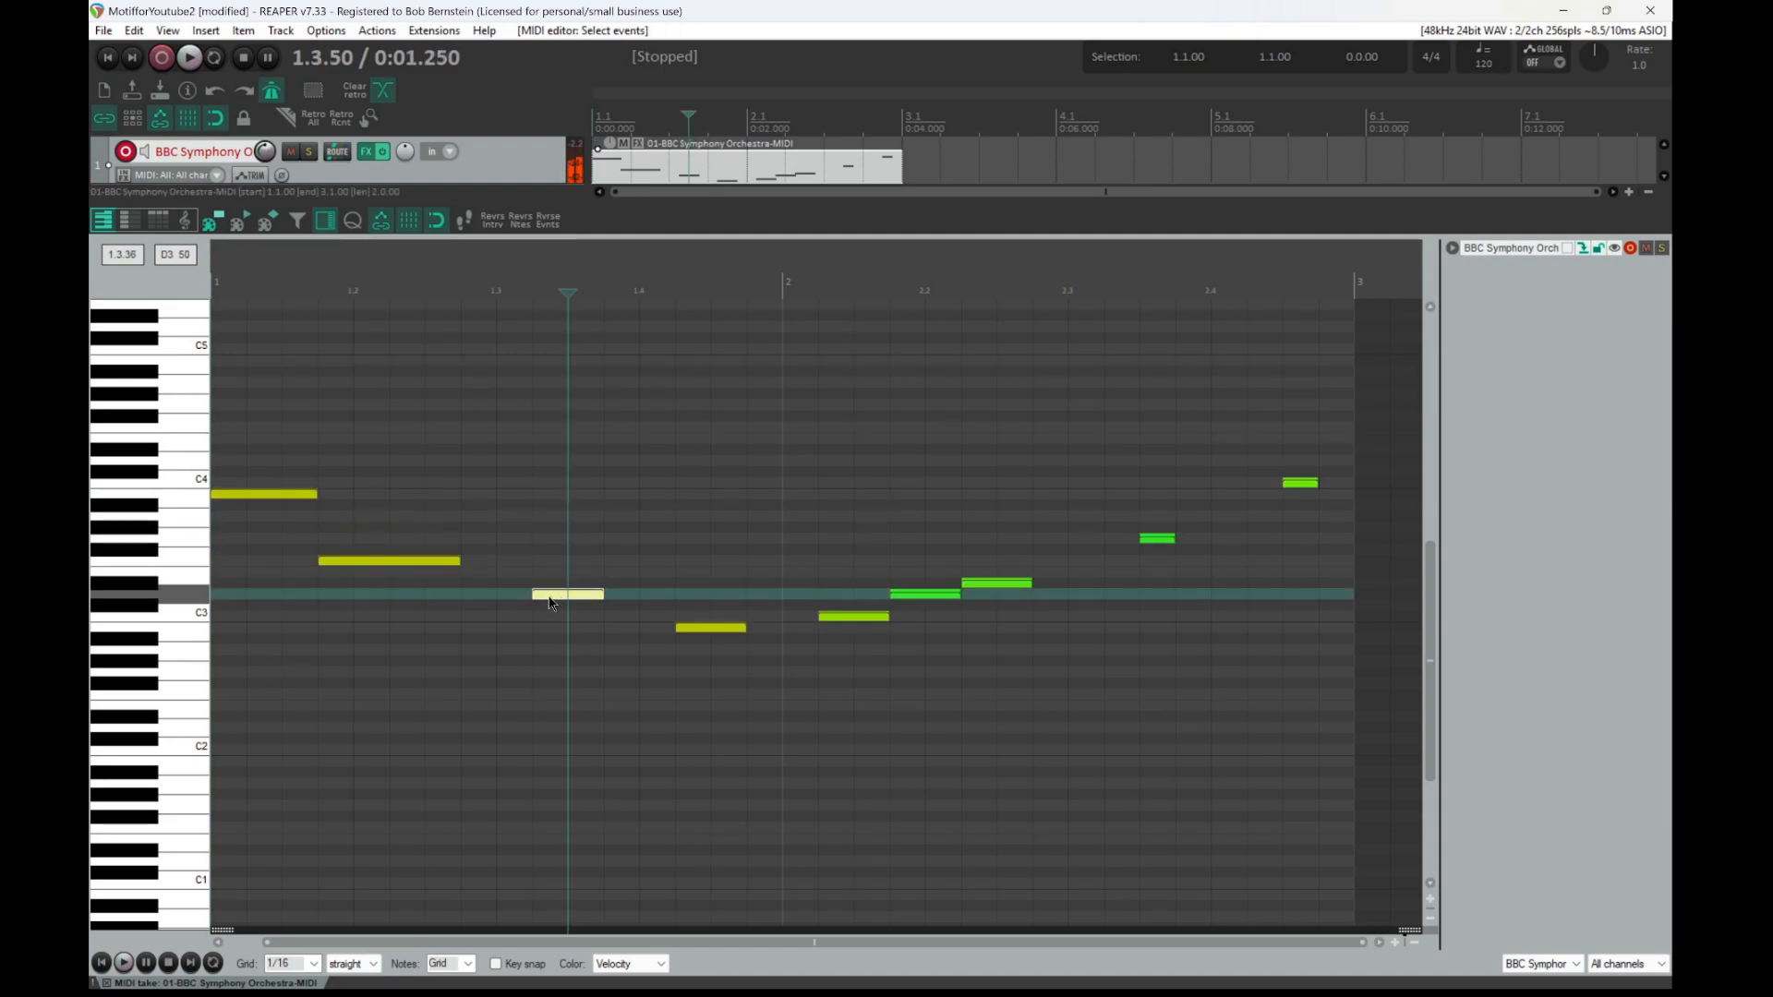
{"action": "left_click", "coordinate": [703, 628]}
{"action": "left_click_drag", "start_coordinate": [695, 632], "coordinate": [669, 636]}
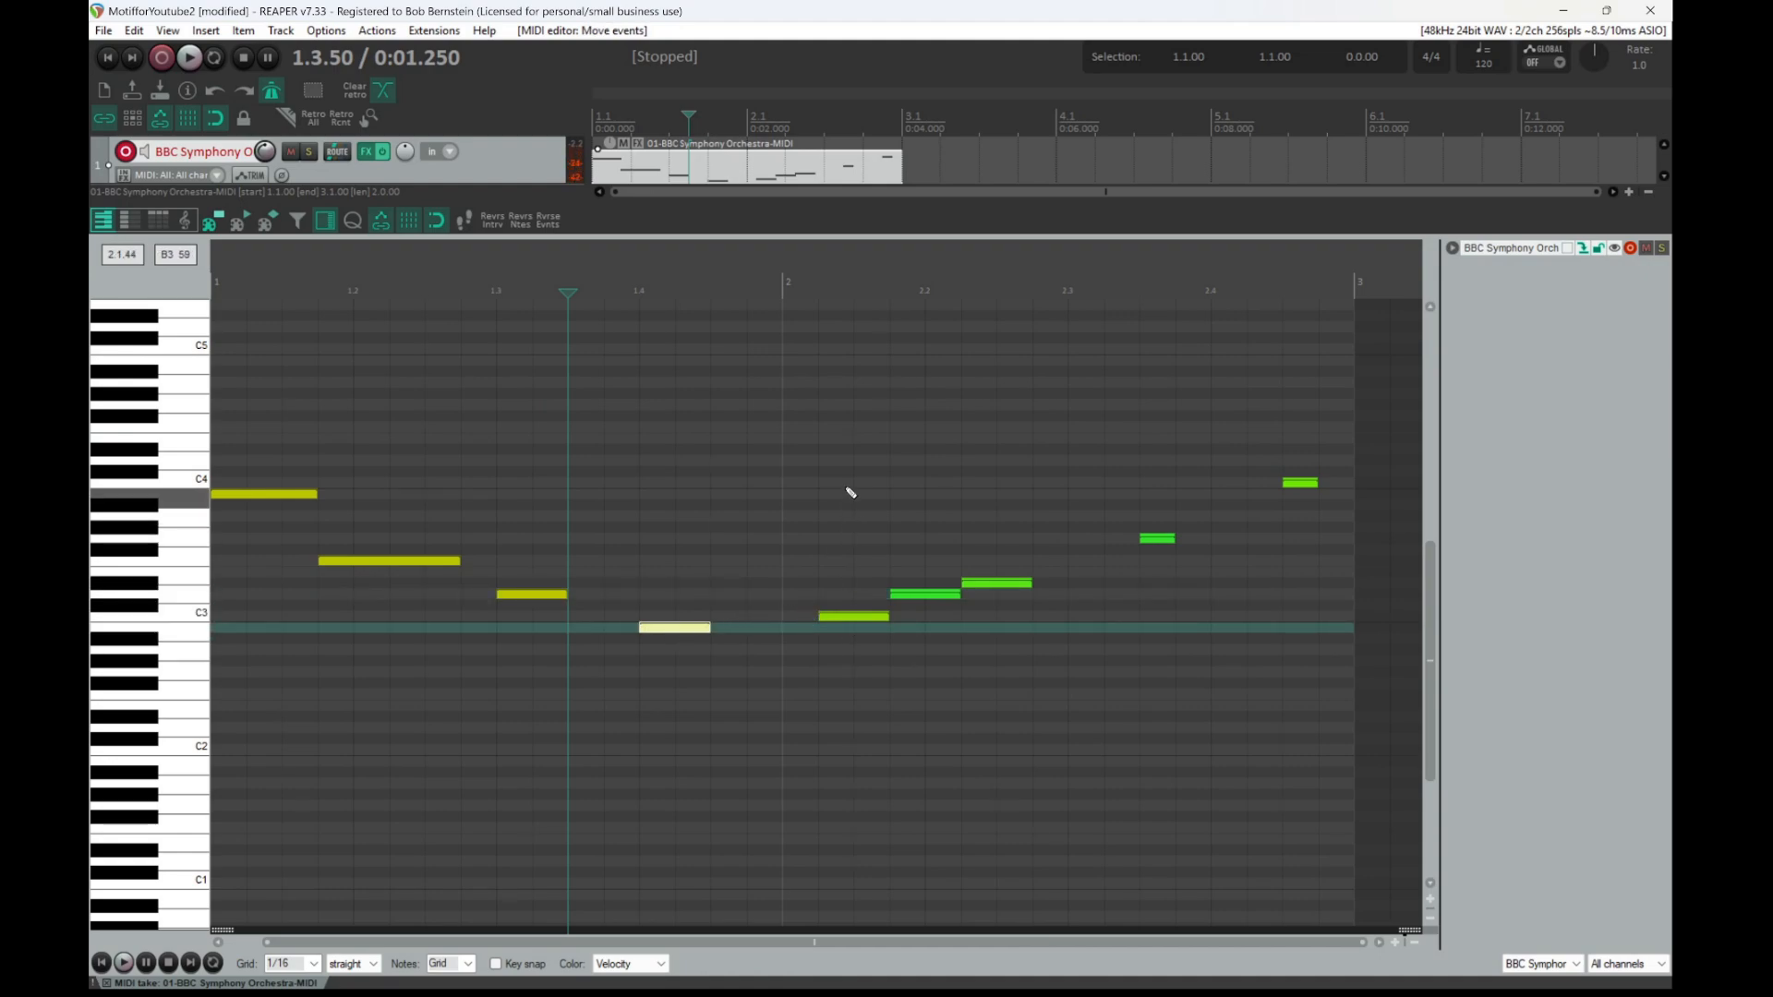
Shift the last five notes a sixteenth earlier to start at bar 2, and move the final two on to beats 2.3 and 2.4.
{"action": "left_click_drag", "start_coordinate": [832, 374], "coordinate": [1329, 726]}
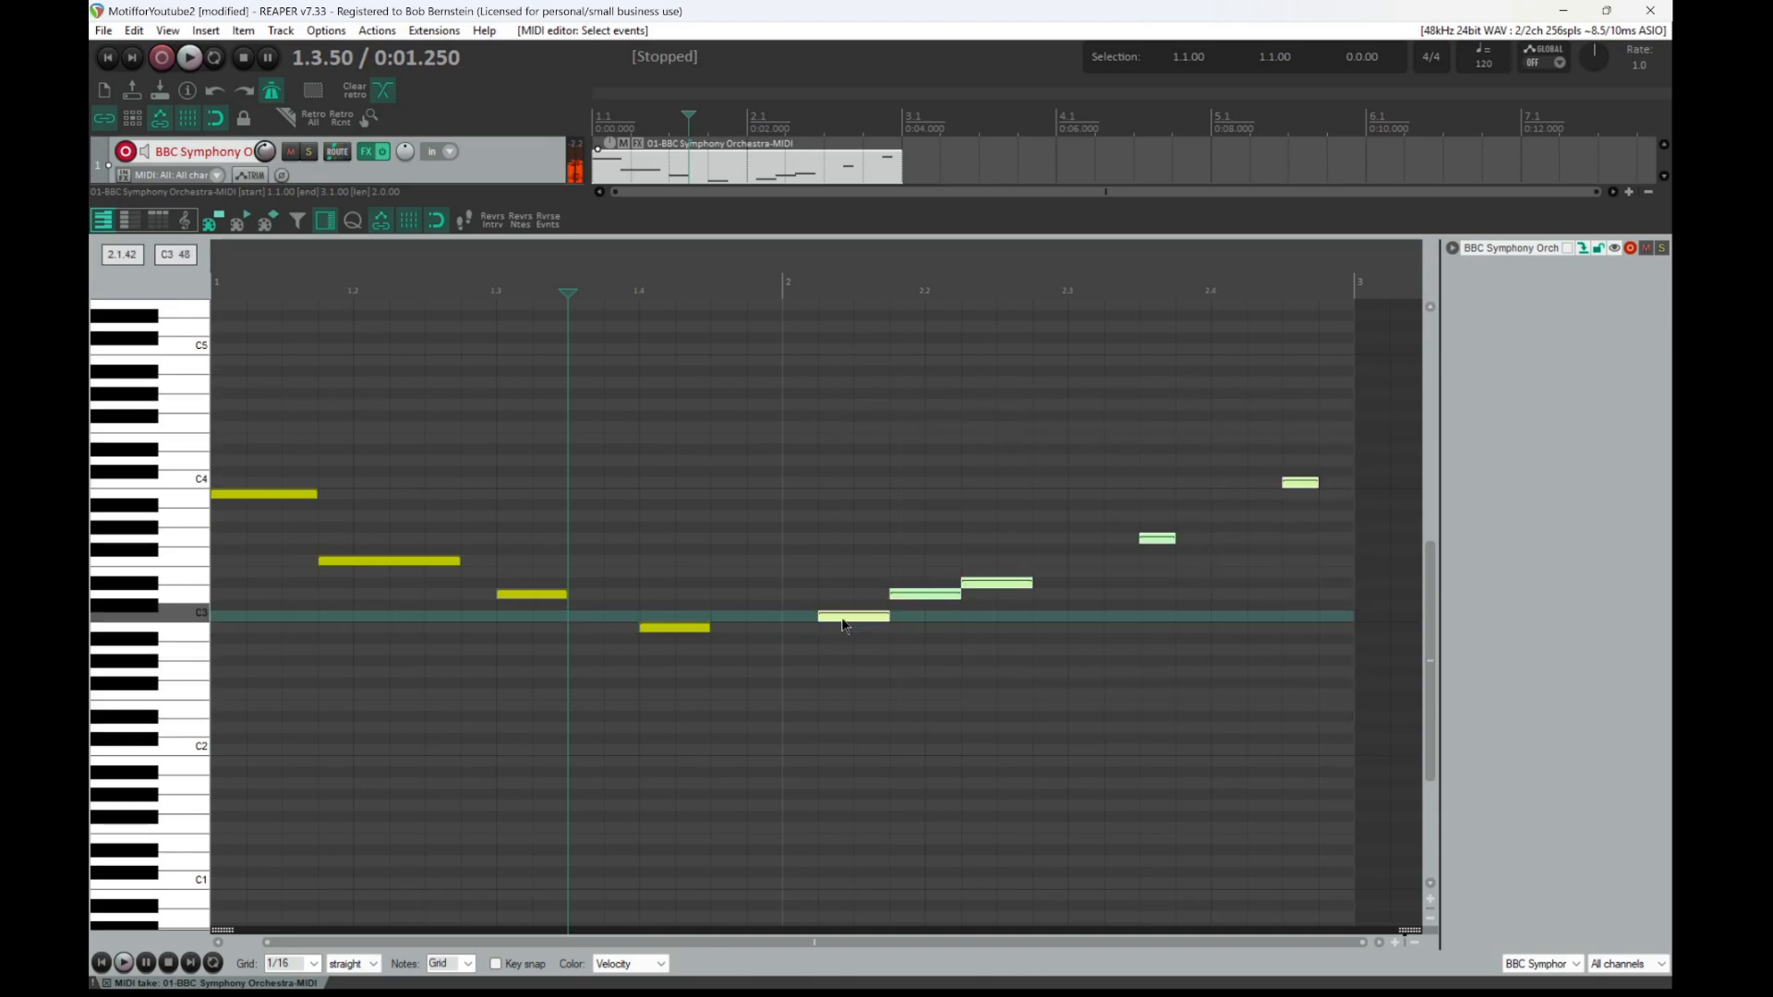
{"action": "left_click_drag", "start_coordinate": [842, 625], "coordinate": [821, 626]}
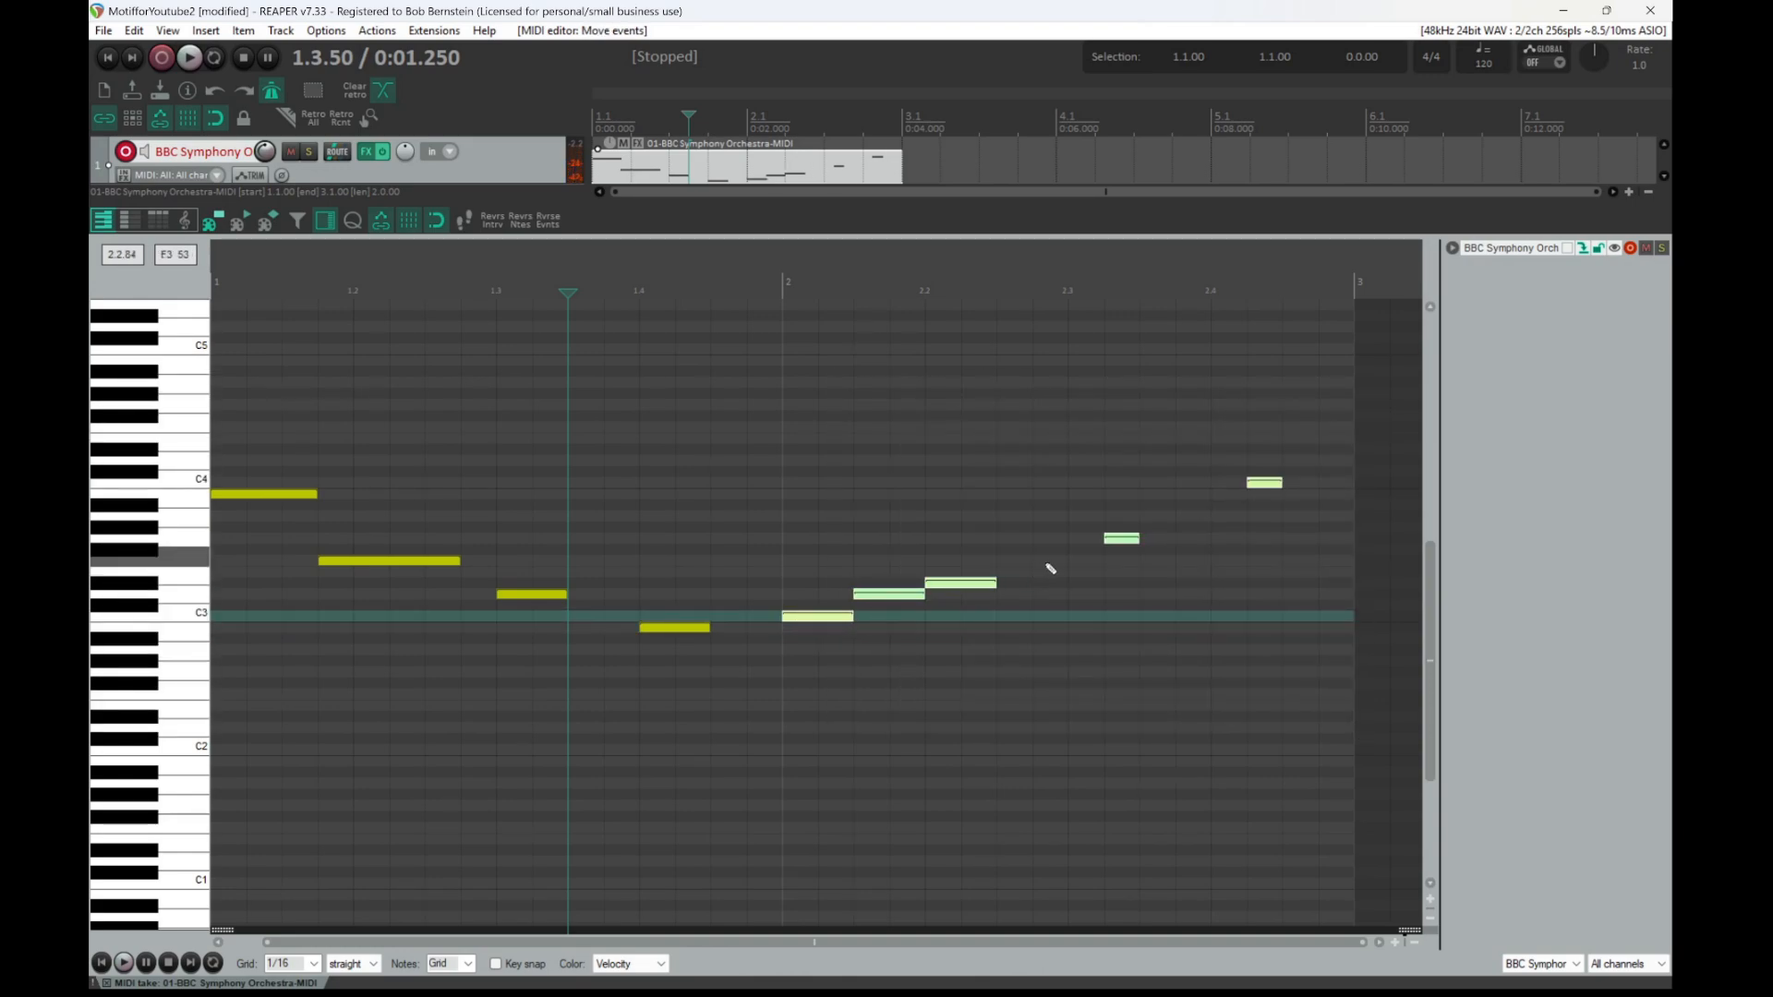
{"action": "left_click_drag", "start_coordinate": [1096, 447], "coordinate": [1300, 597]}
{"action": "left_click", "coordinate": [1125, 547]}
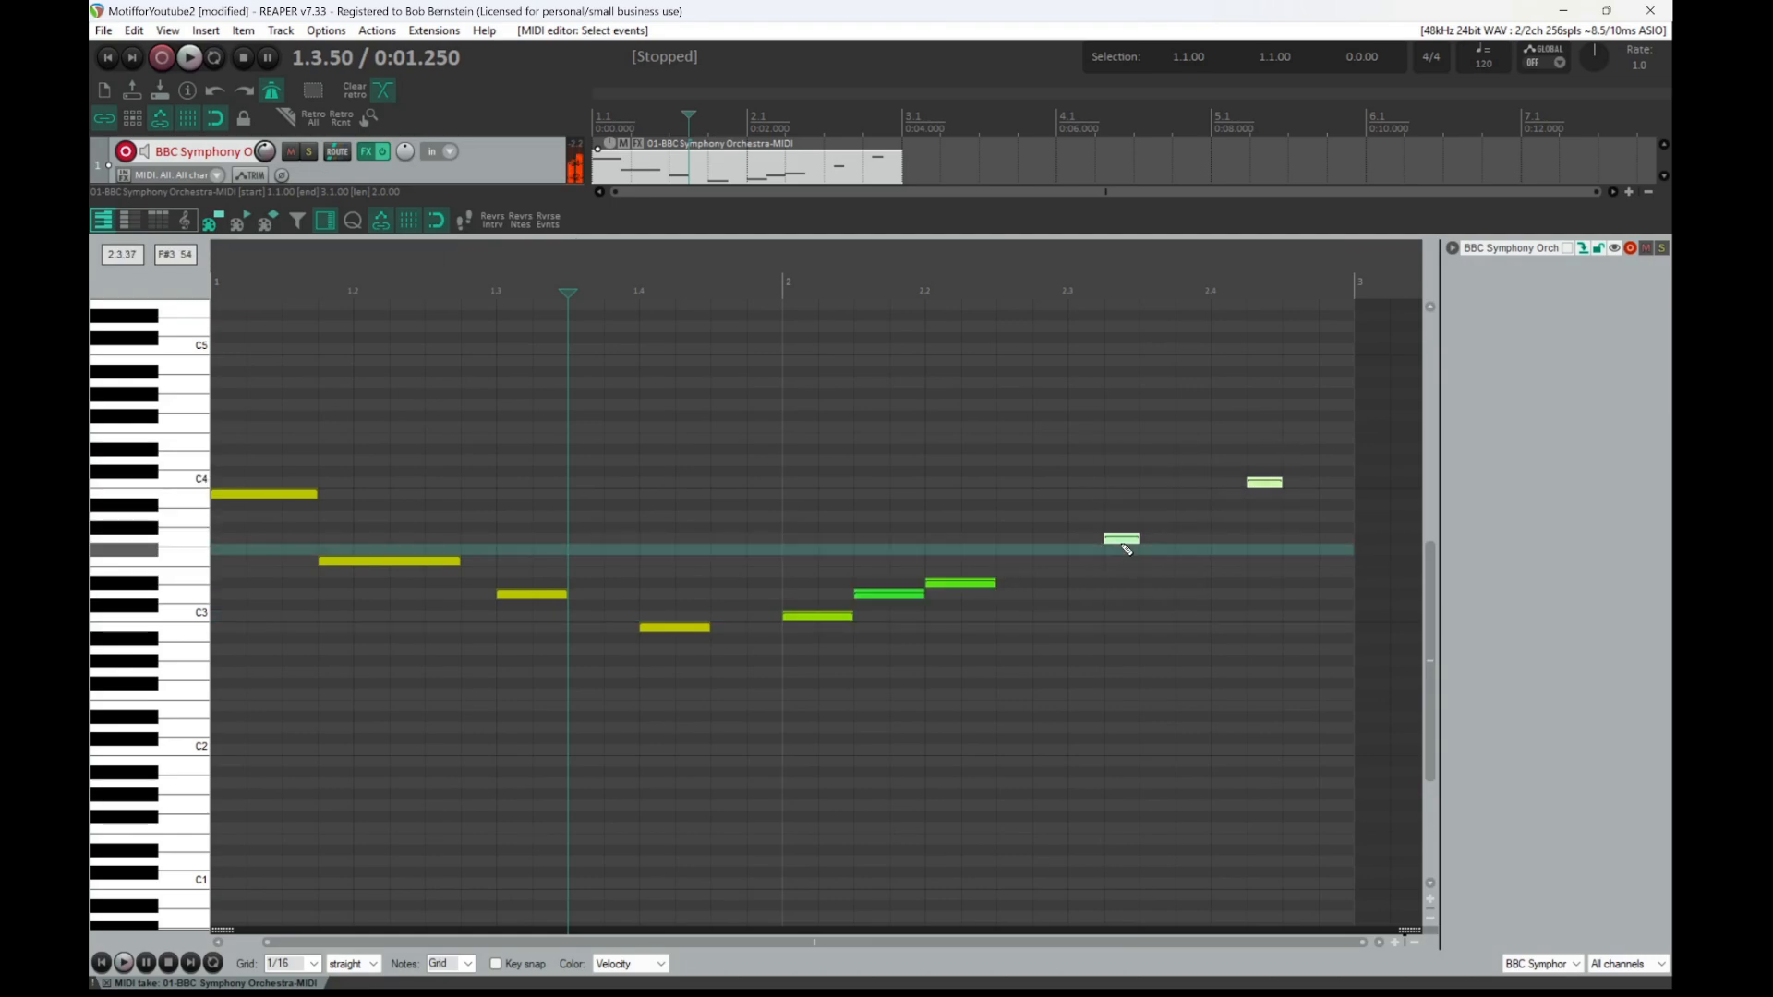
{"action": "left_click", "coordinate": [1123, 544]}
{"action": "left_click_drag", "start_coordinate": [1112, 396], "coordinate": [1346, 623]}
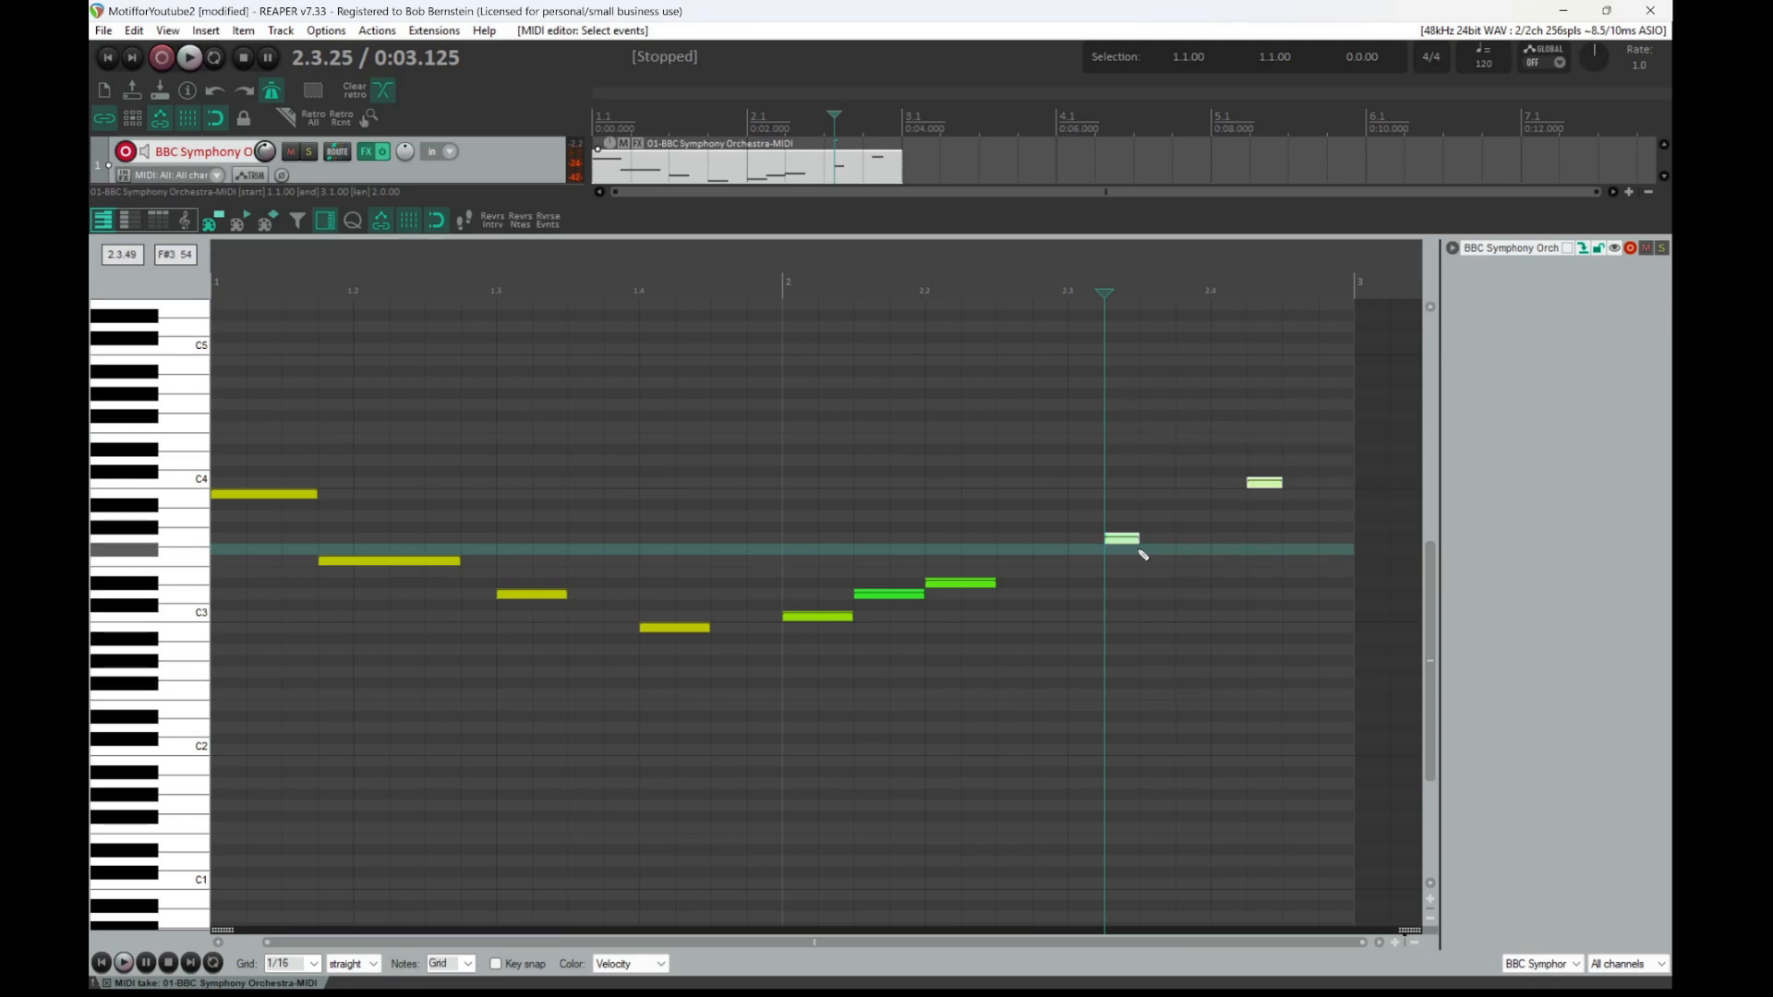
{"action": "left_click_drag", "start_coordinate": [1129, 540], "coordinate": [1091, 541]}
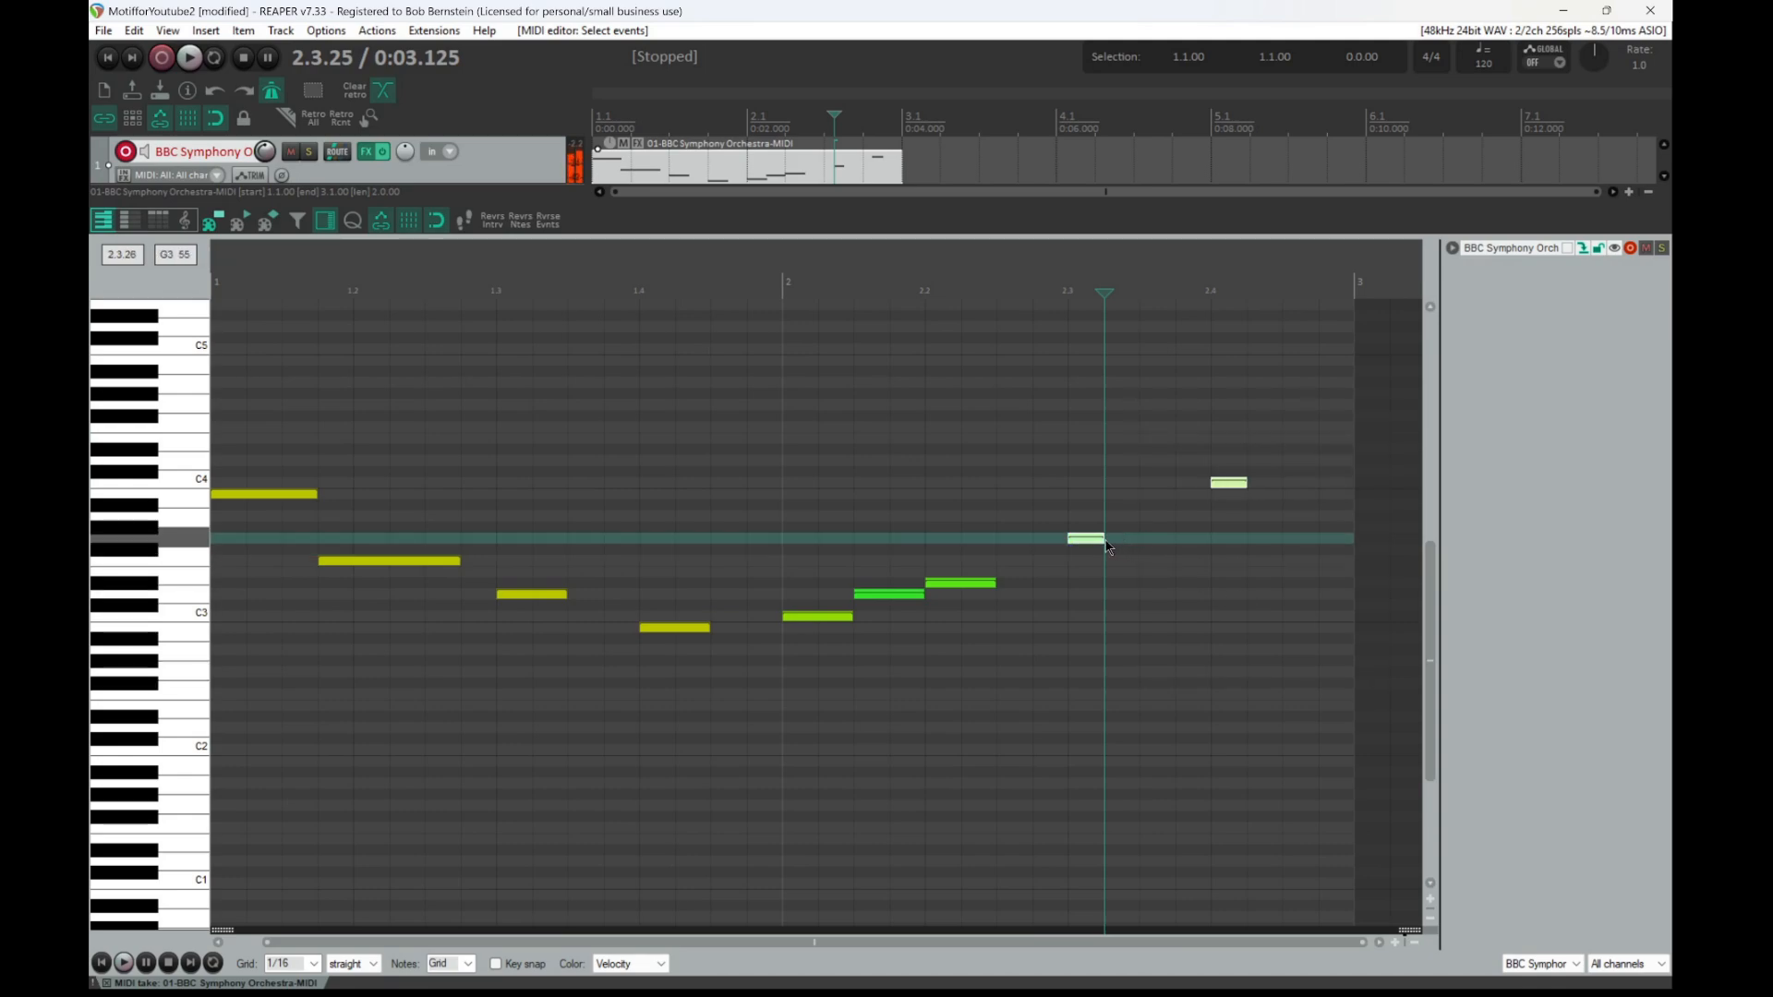
Play the rhythmically adjusted reversed motif from the start and stop playback.
{"action": "left_click", "coordinate": [102, 964]}
{"action": "key", "text": "space"}
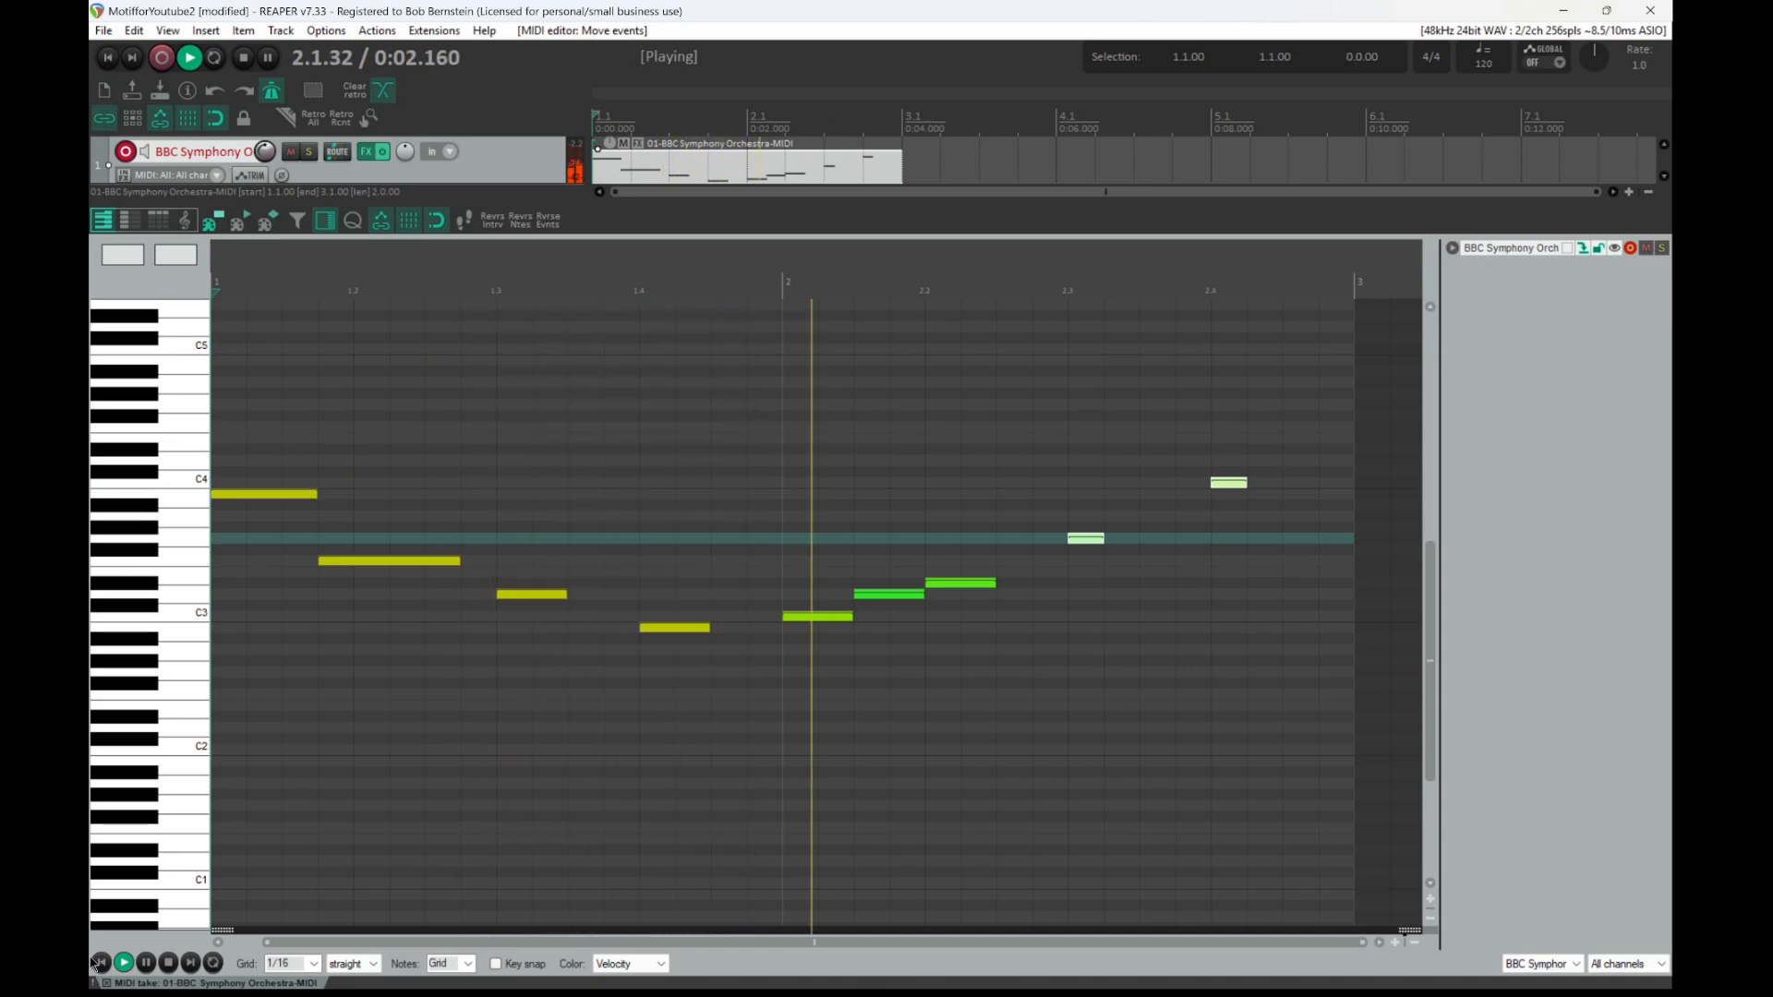
{"action": "key", "text": "space"}
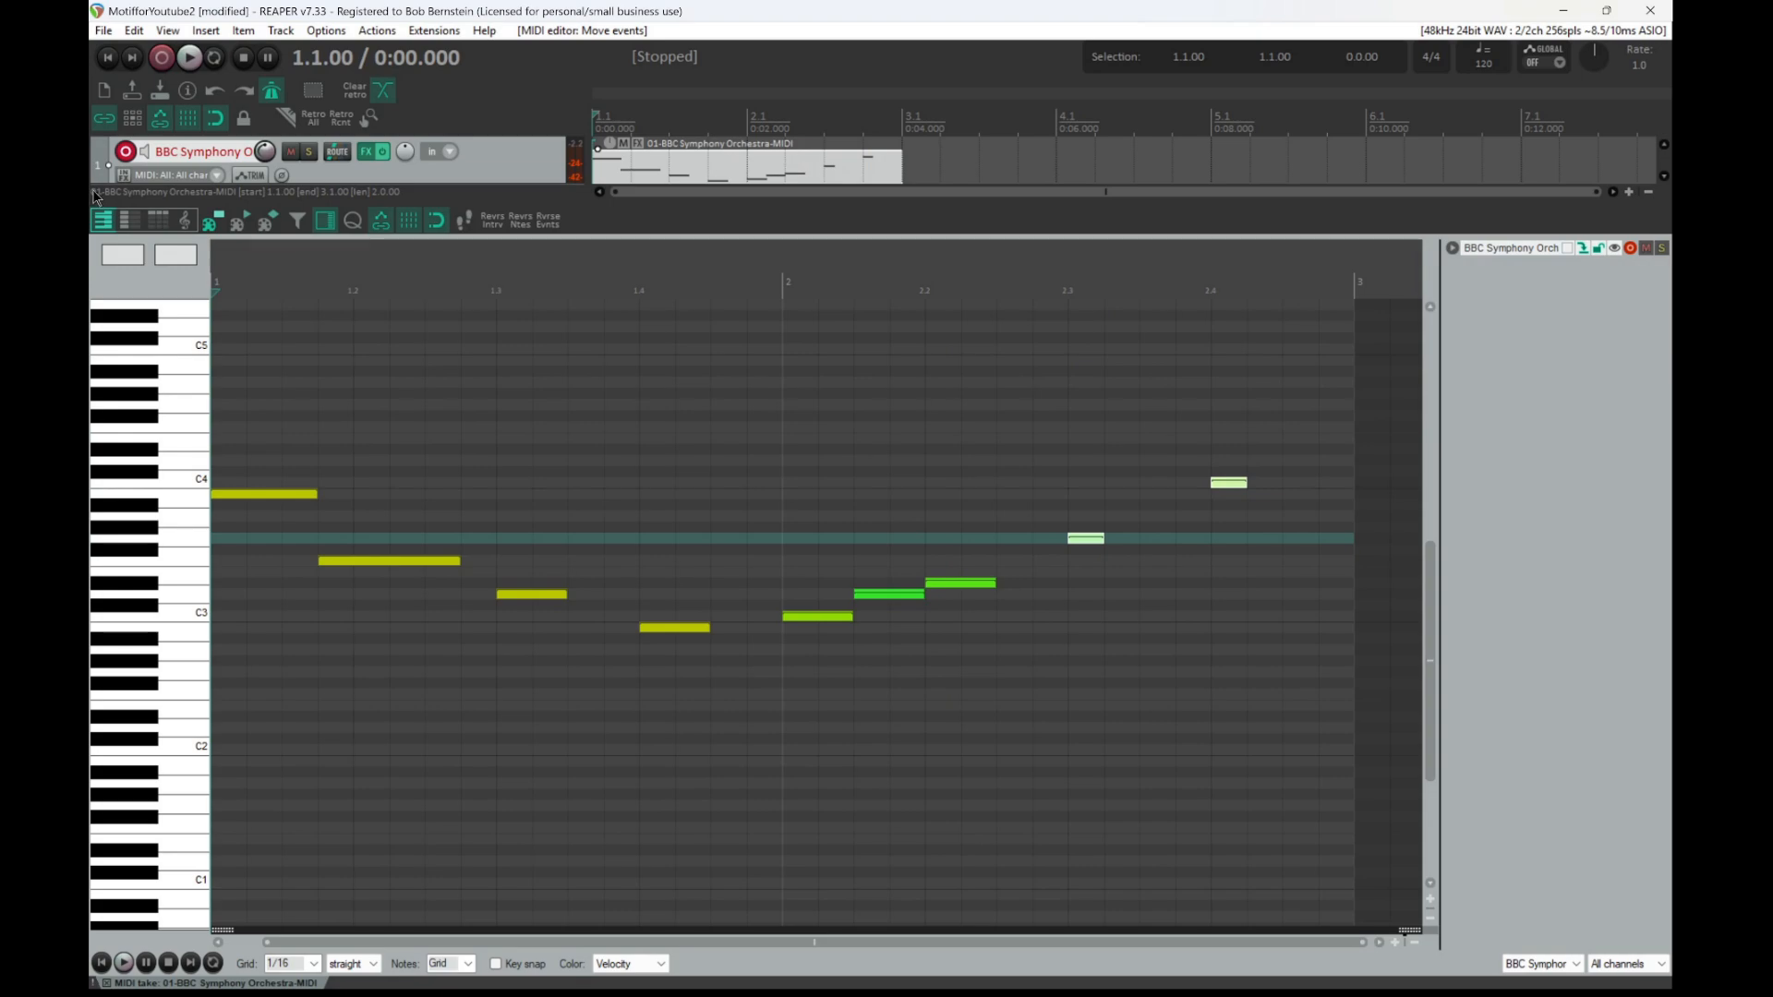
Undo all the note moves and the event reversal, and play the original motif from the start.
{"action": "key", "text": "Right"}
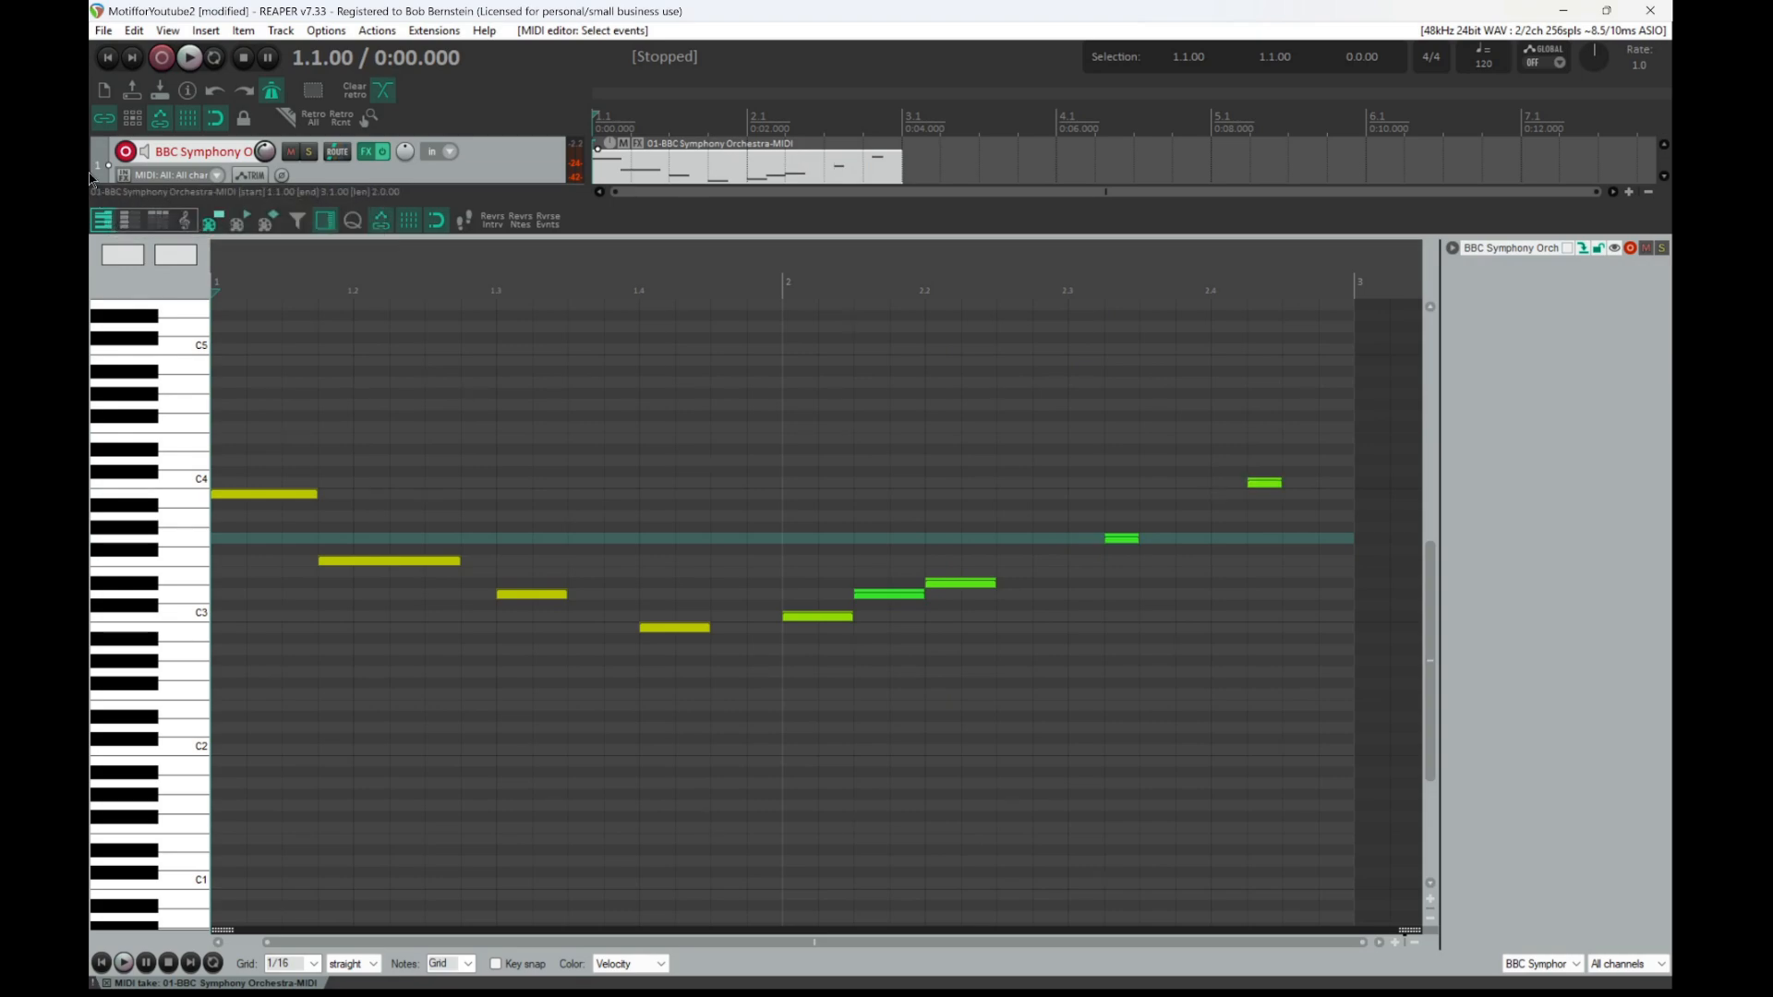
{"action": "key", "text": "ctrl+z"}
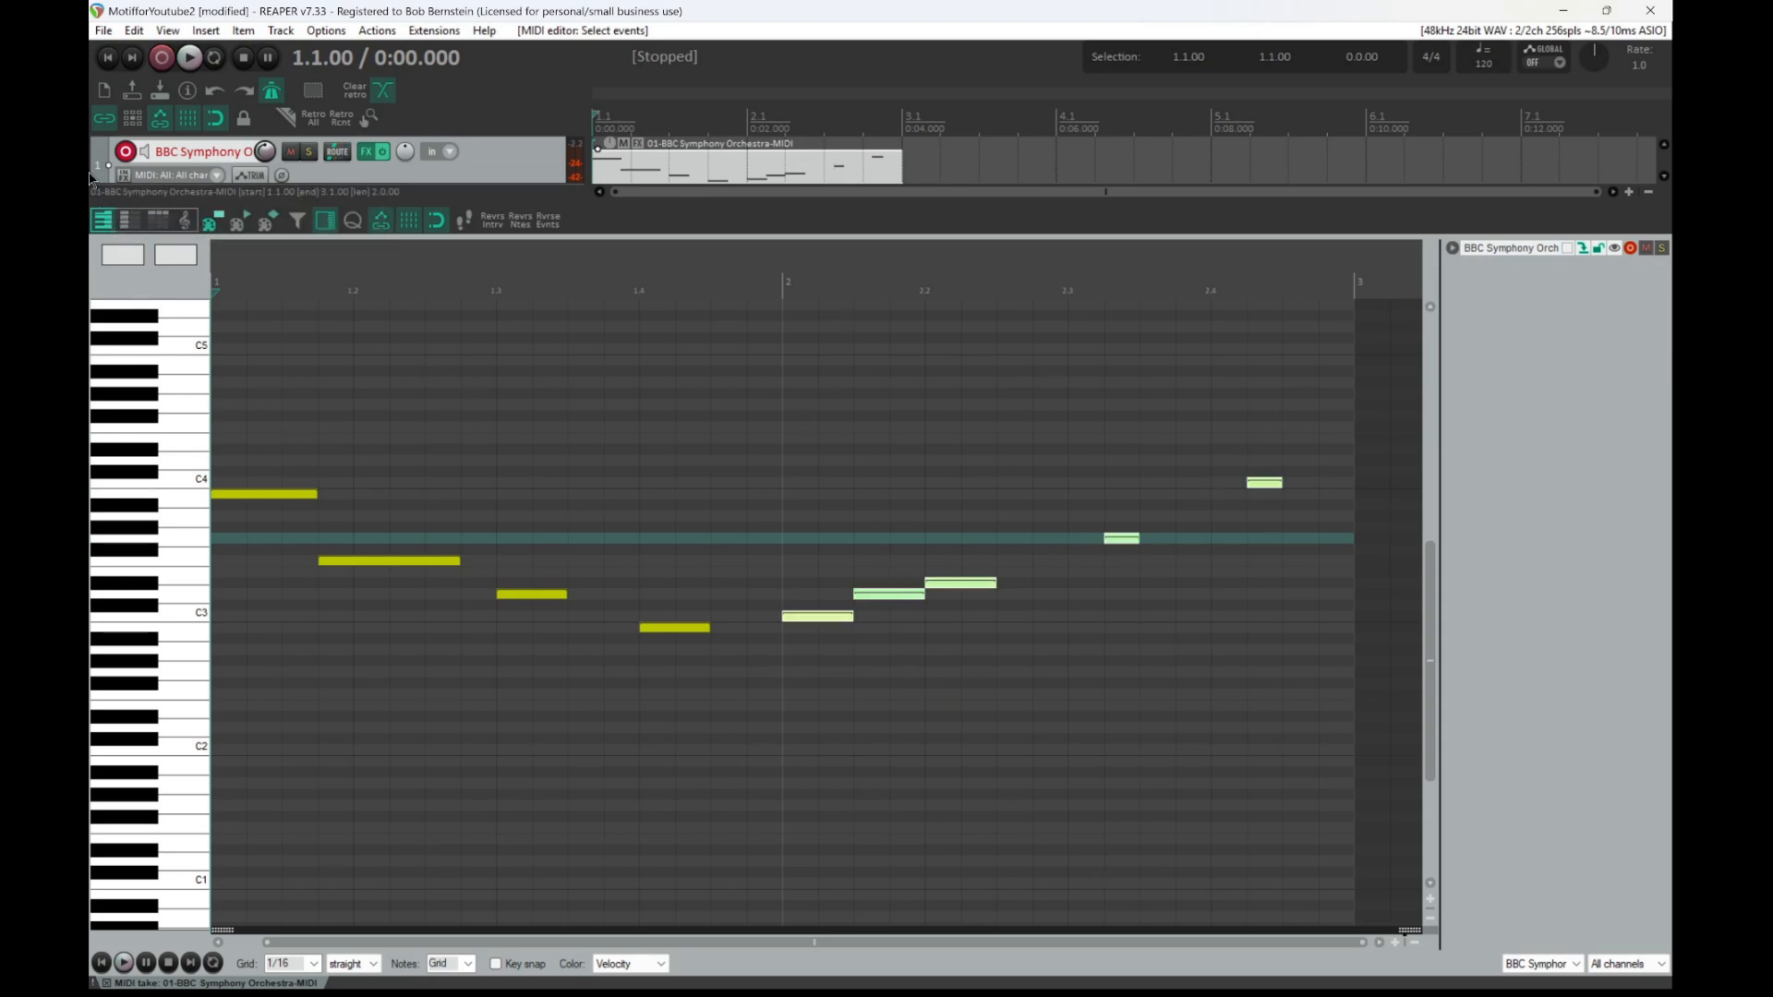
{"action": "key", "text": "Right"}
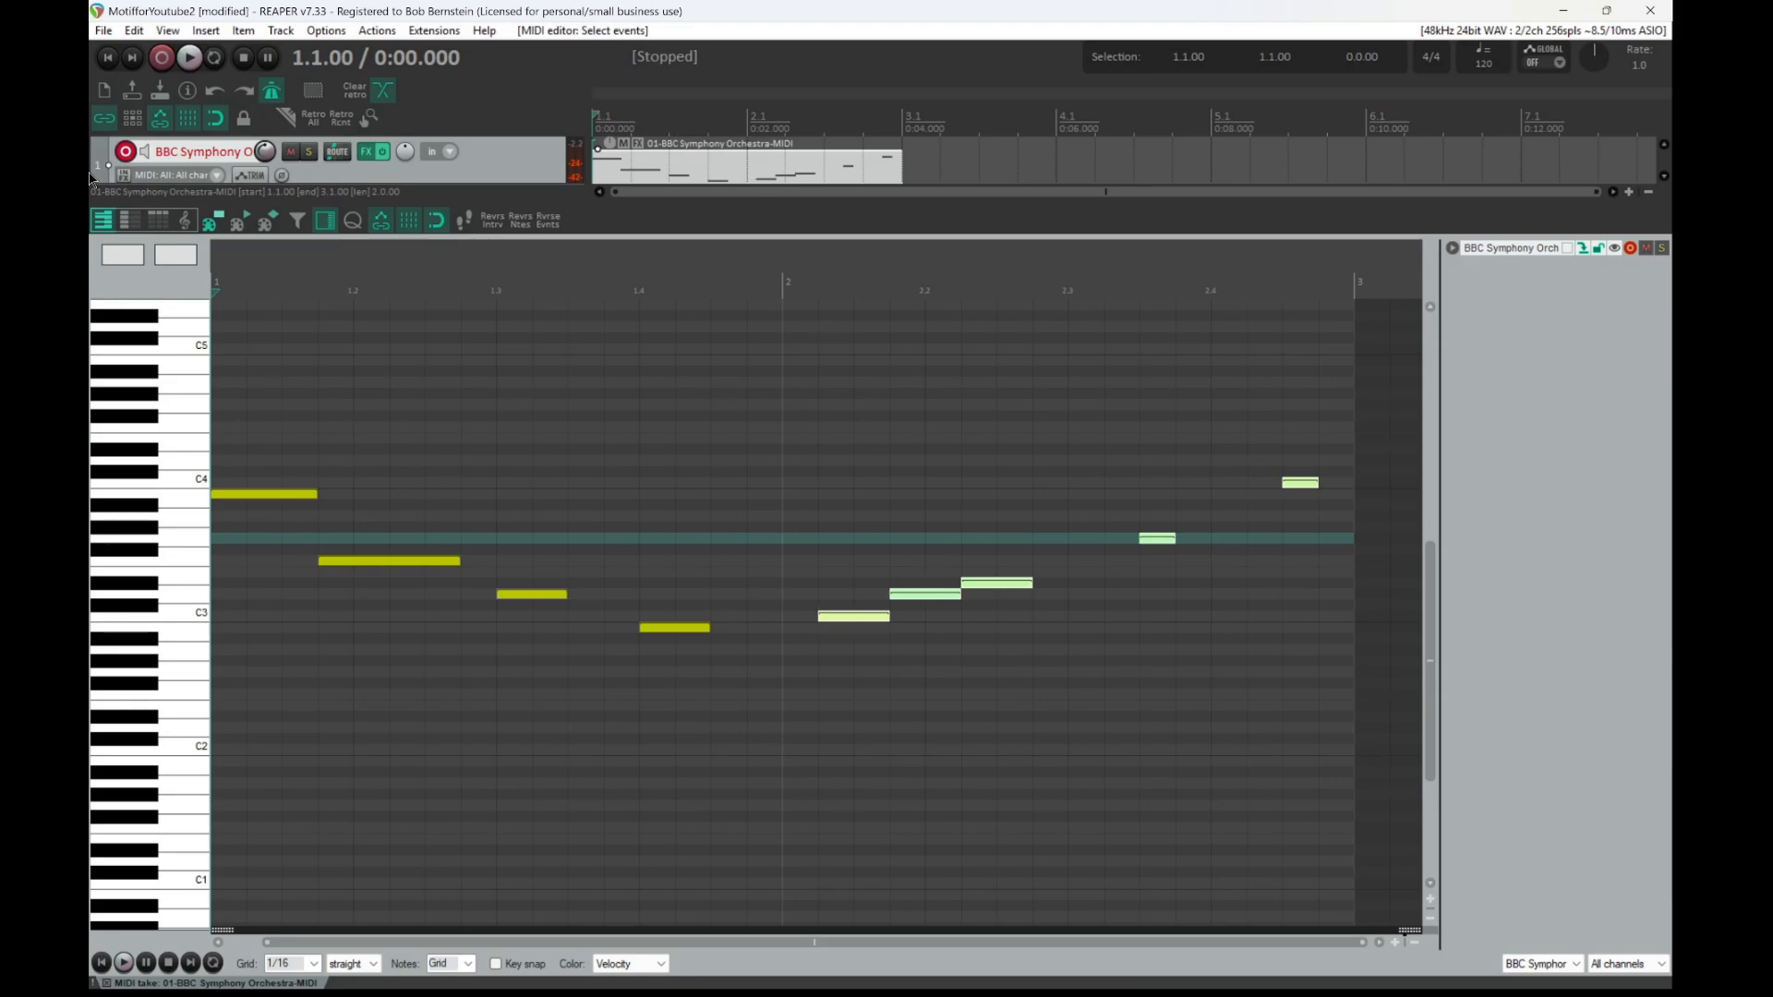
{"action": "key", "text": "ctrl+z"}
{"action": "key", "text": "ctrl+z"}
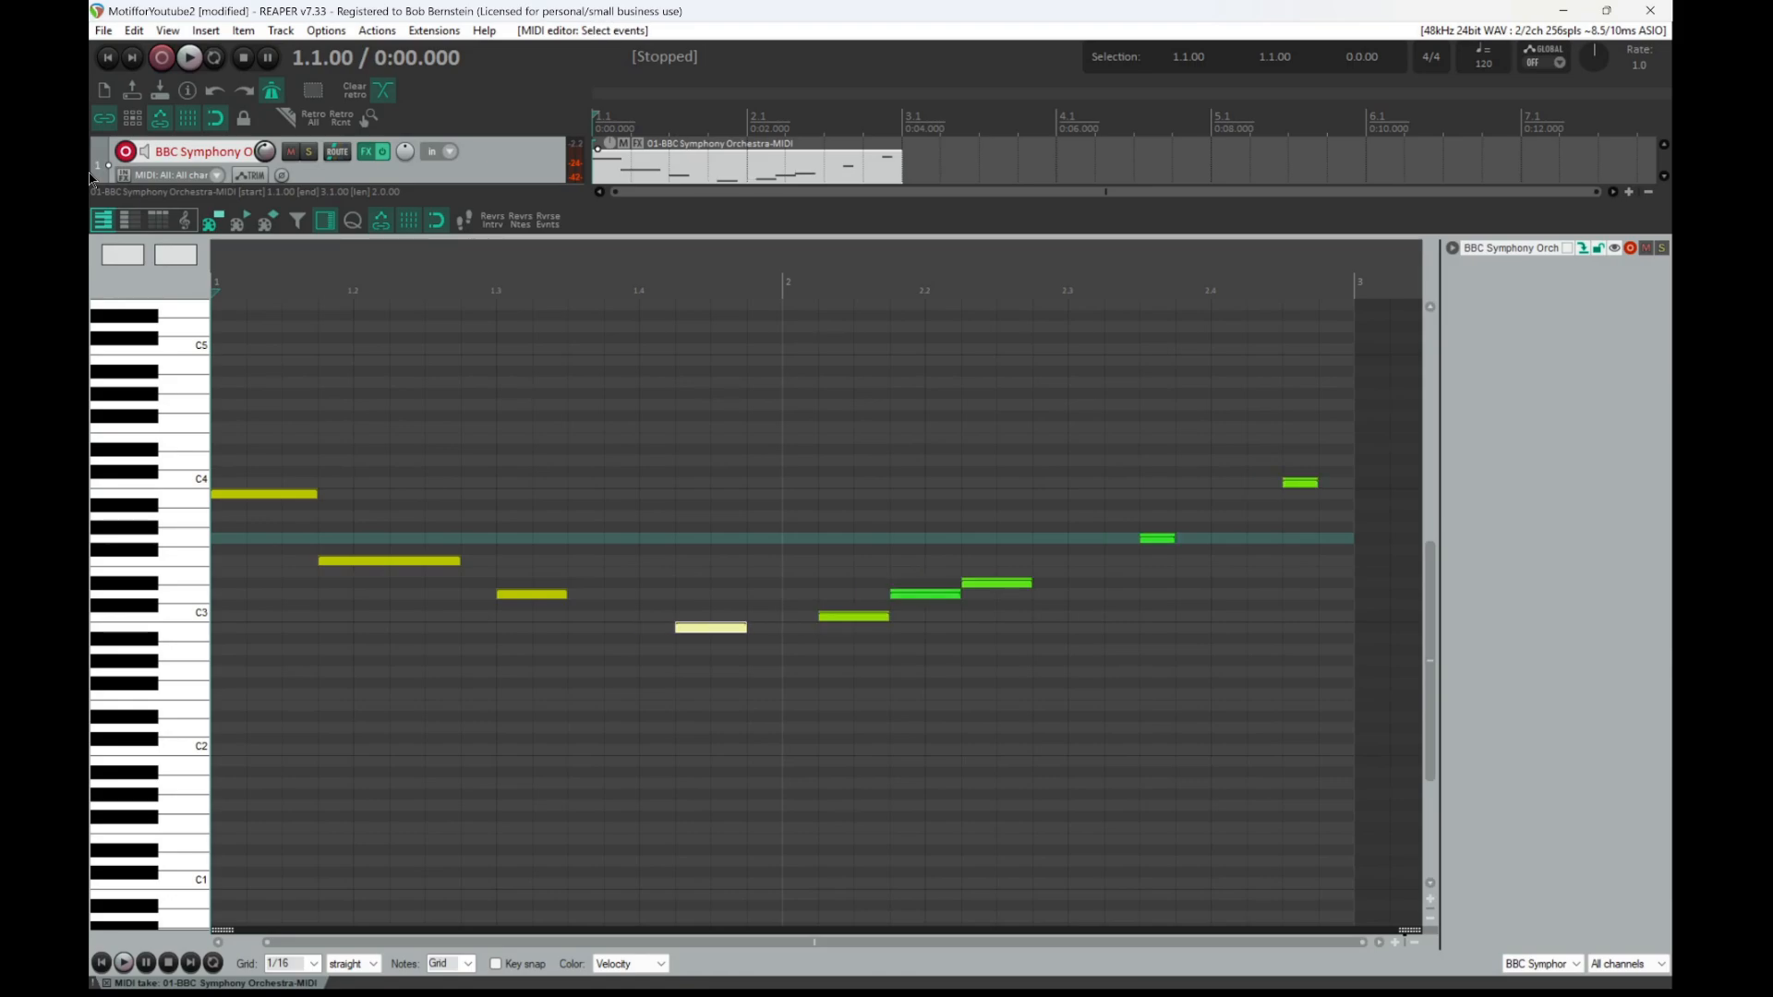
{"action": "key", "text": "ctrl+z"}
{"action": "key", "text": "ctrl+z"}
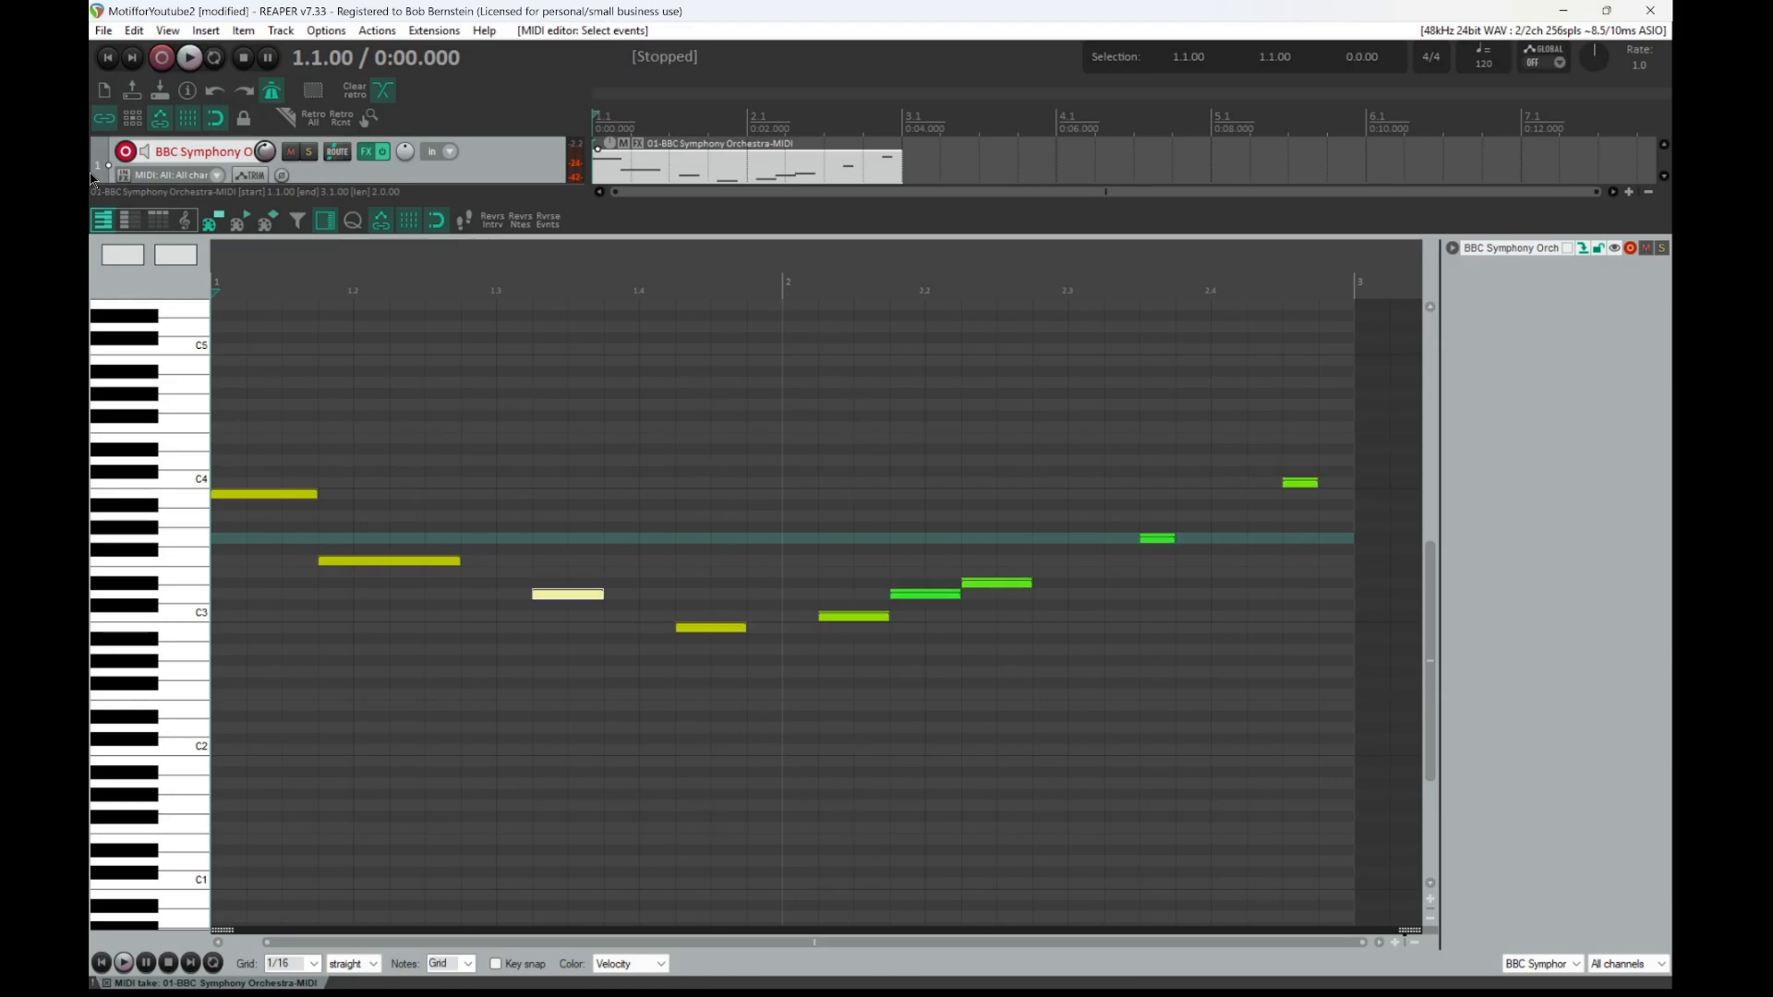
{"action": "key", "text": "ctrl+z"}
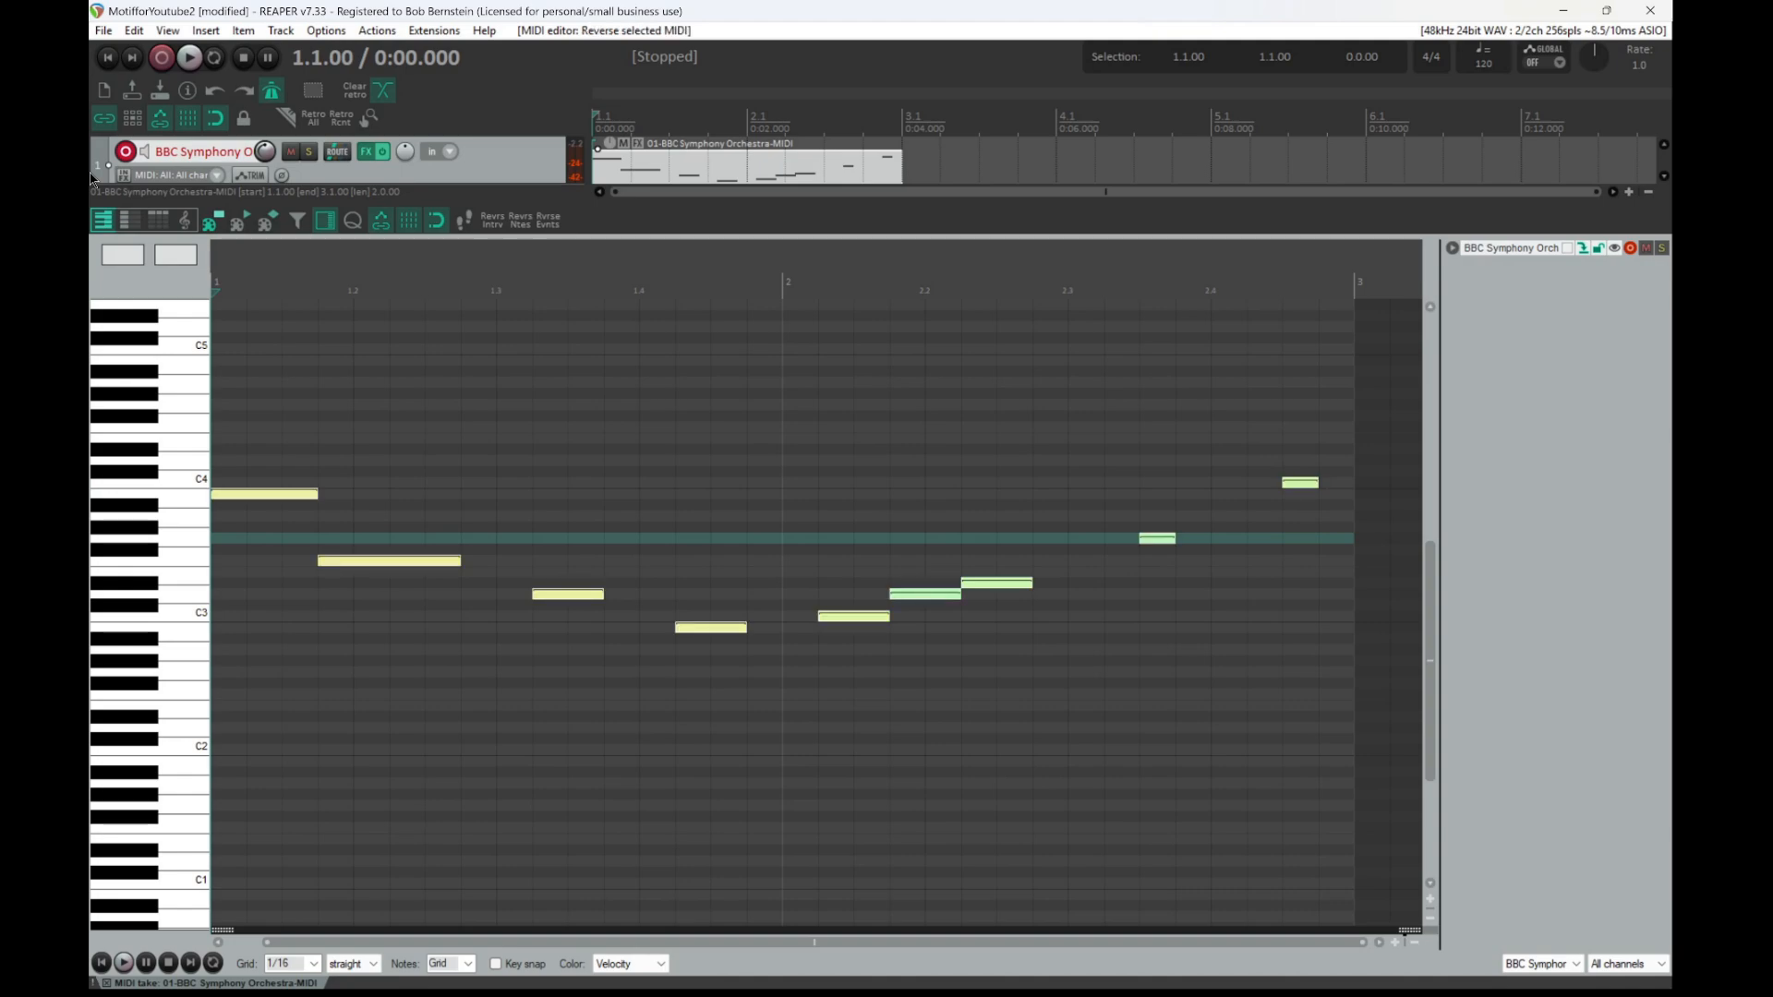
{"action": "key", "text": "ctrl+z"}
{"action": "key", "text": "space"}
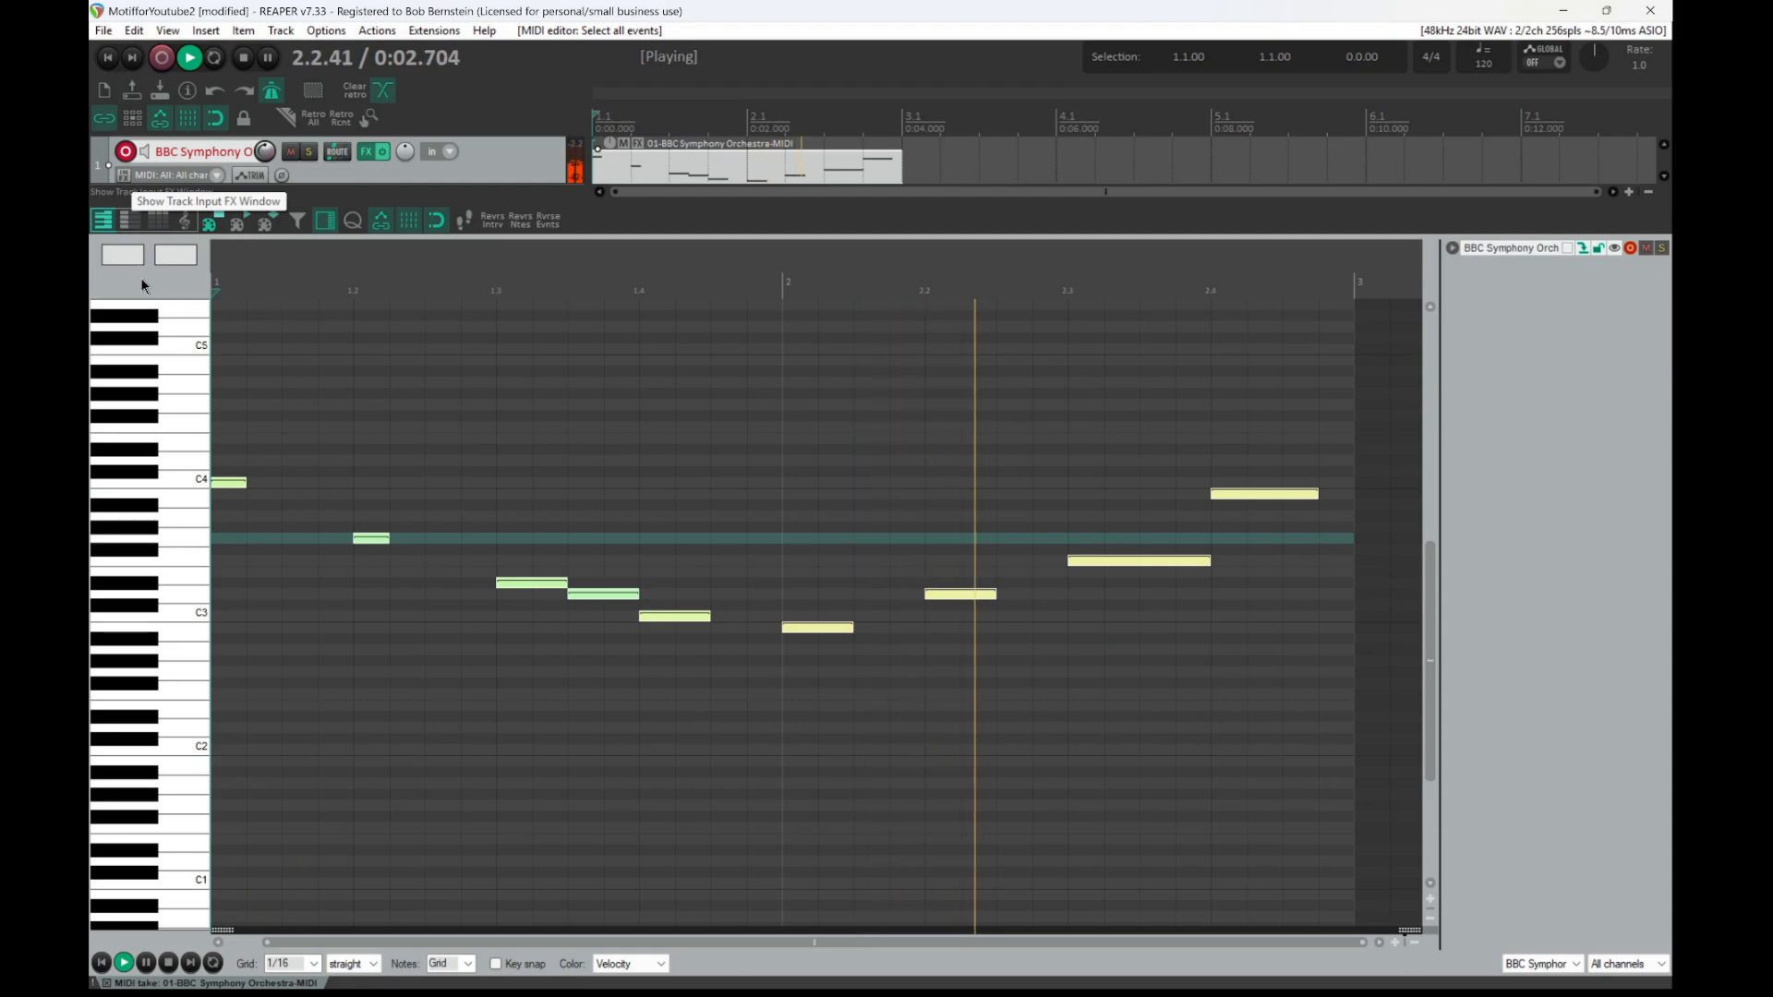
{"action": "key", "text": "space"}
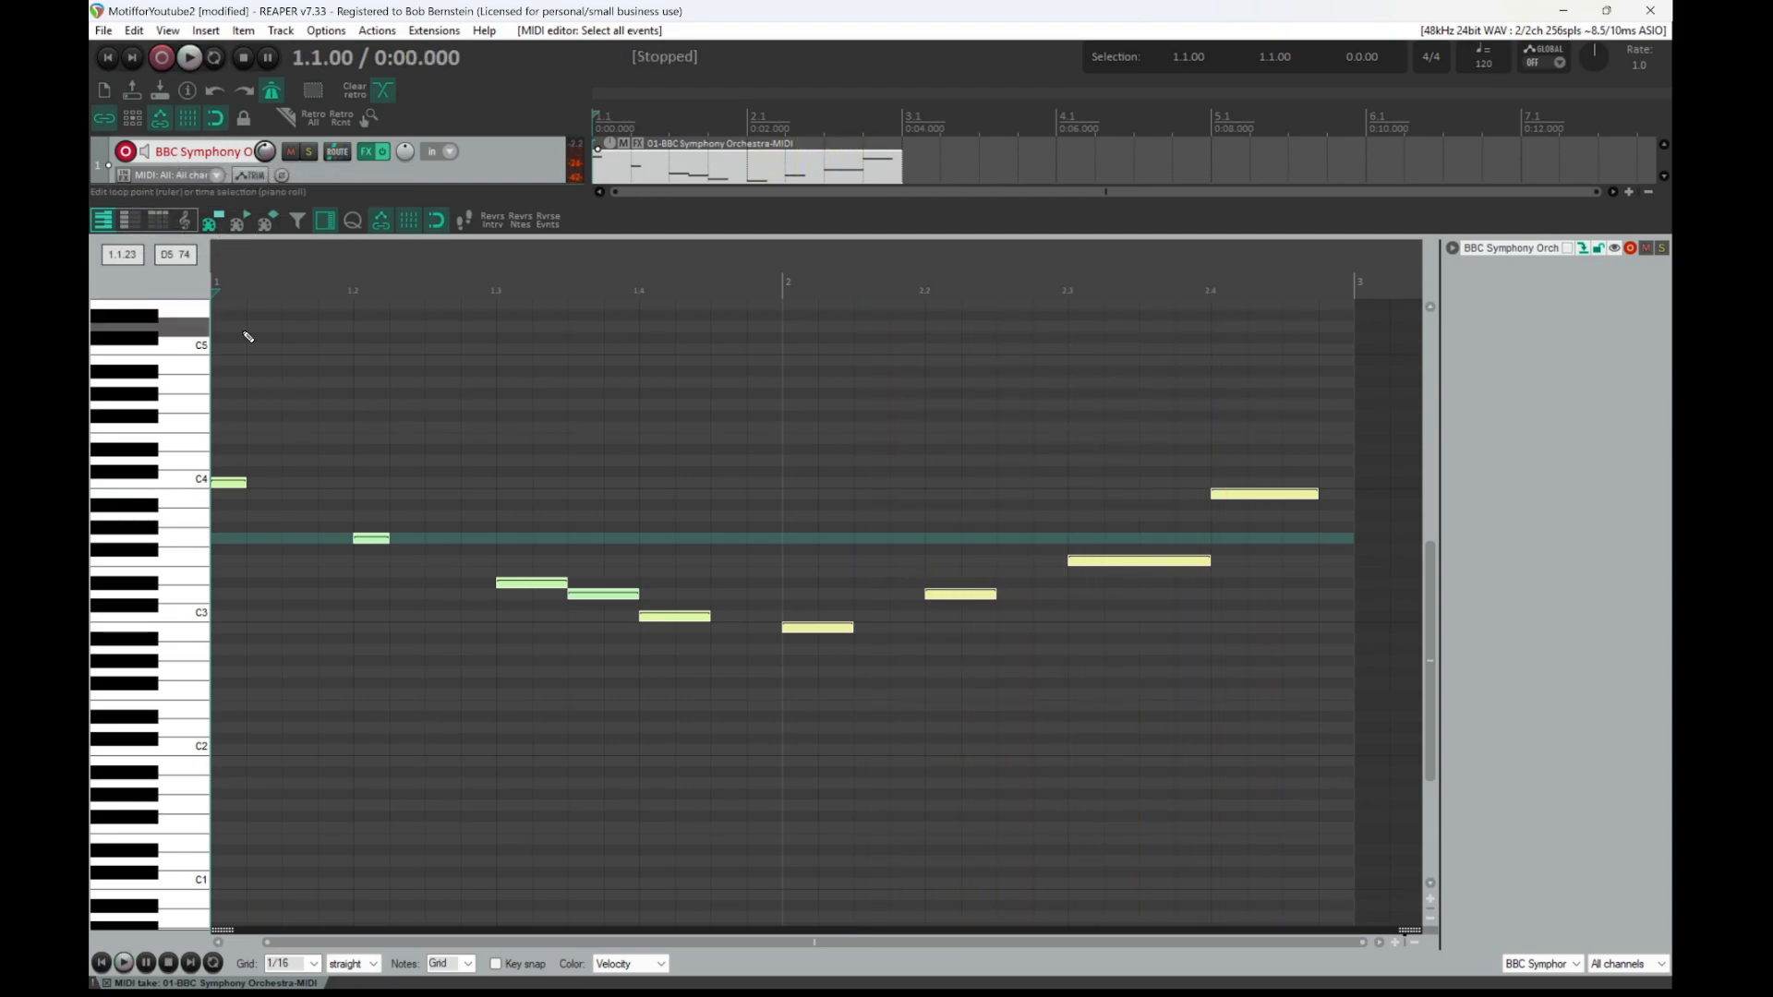
Select all notes of the motif and apply the Revrs Ntes and Rvrse Evnts toolbar actions in succession.
{"action": "left_click", "coordinate": [247, 395]}
{"action": "key", "text": "ctrl+a"}
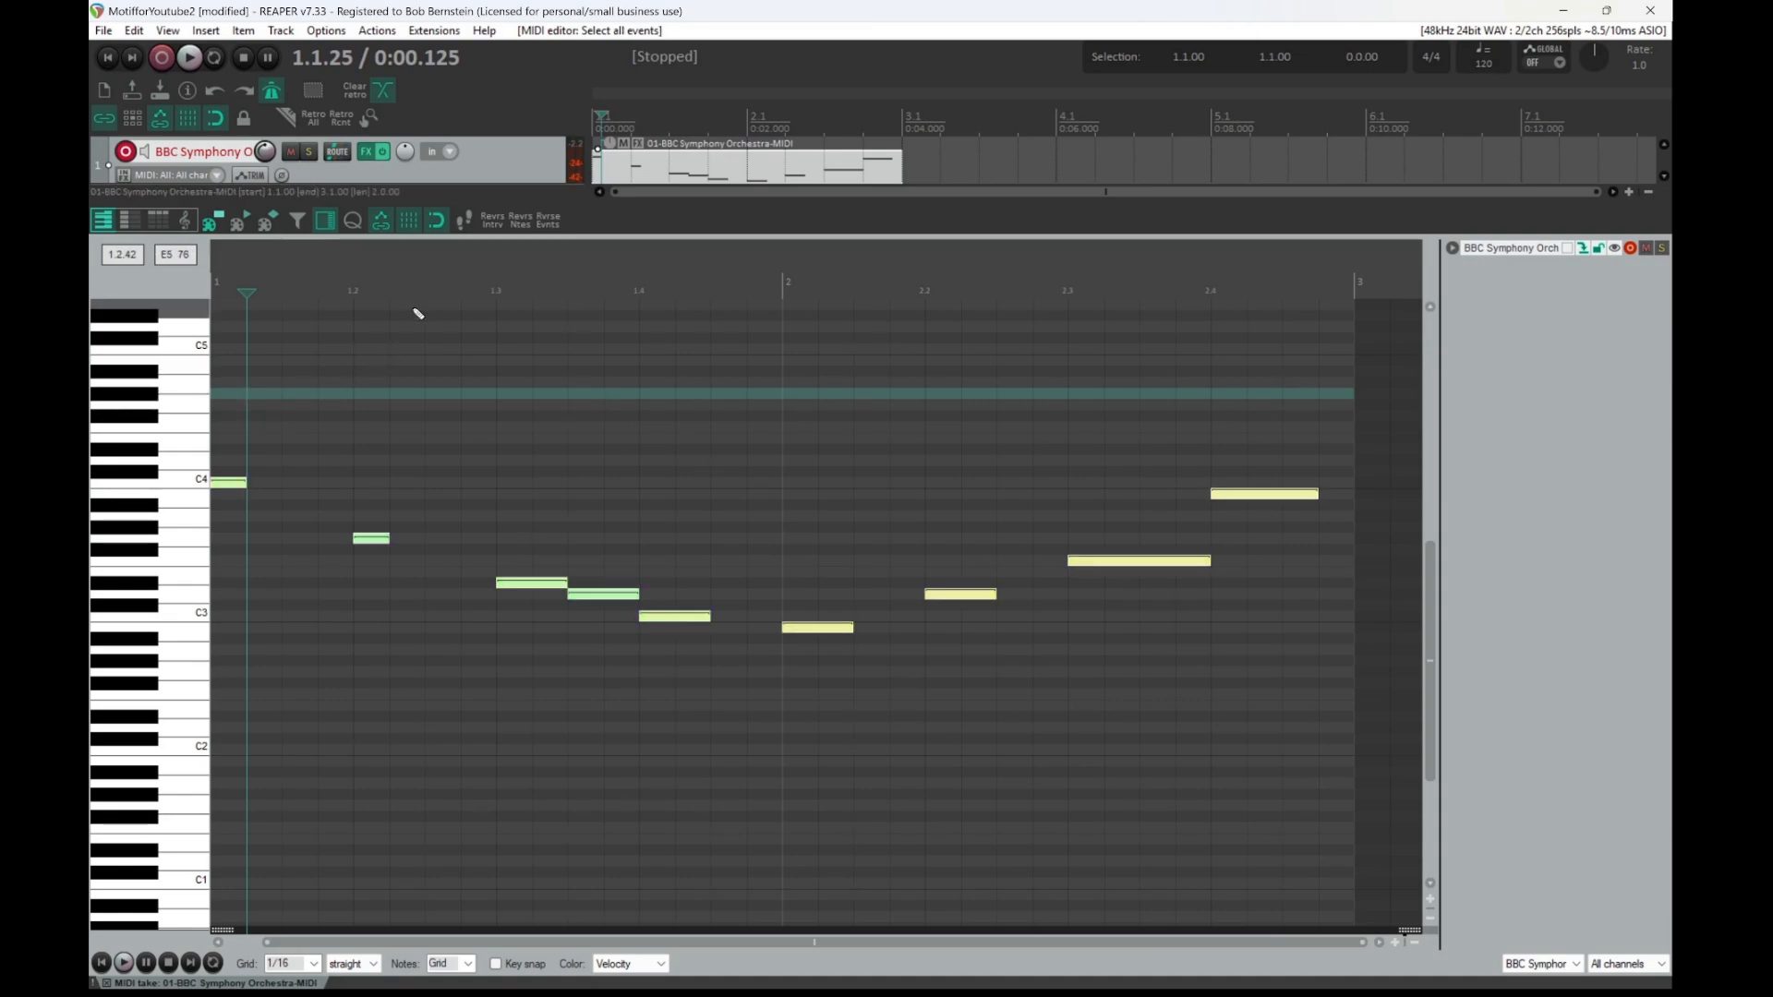
{"action": "left_click", "coordinate": [522, 227]}
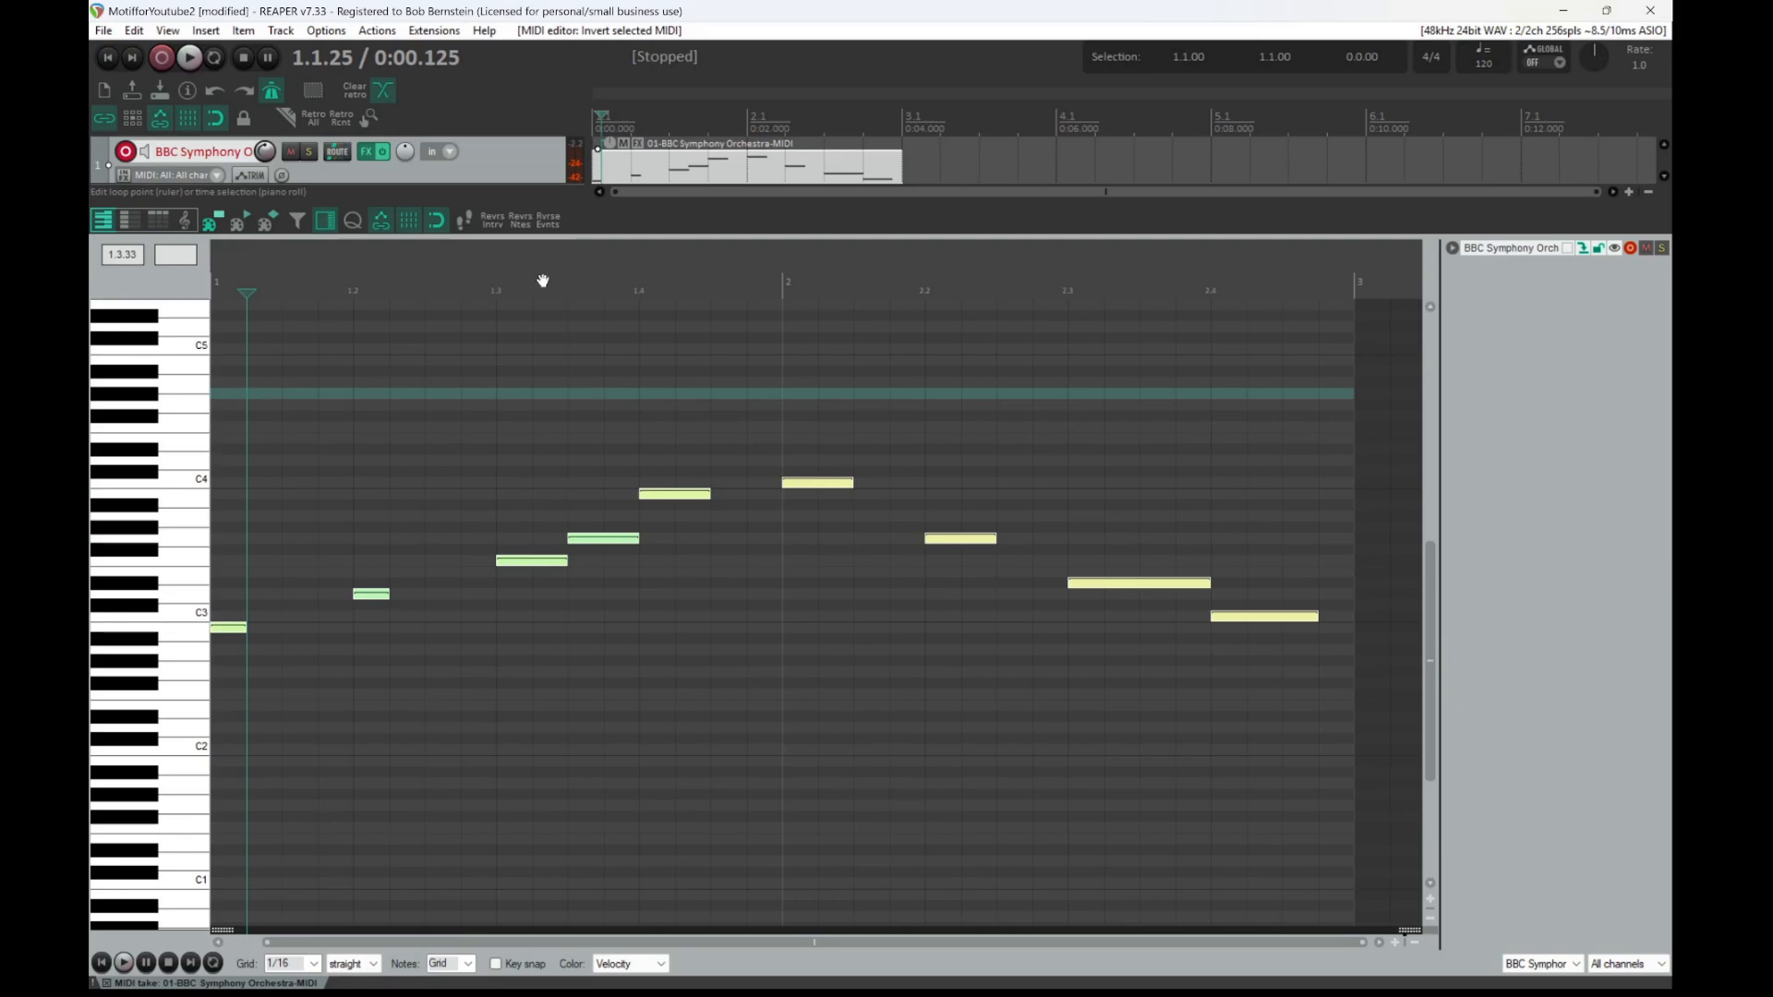
{"action": "left_click", "coordinate": [551, 235]}
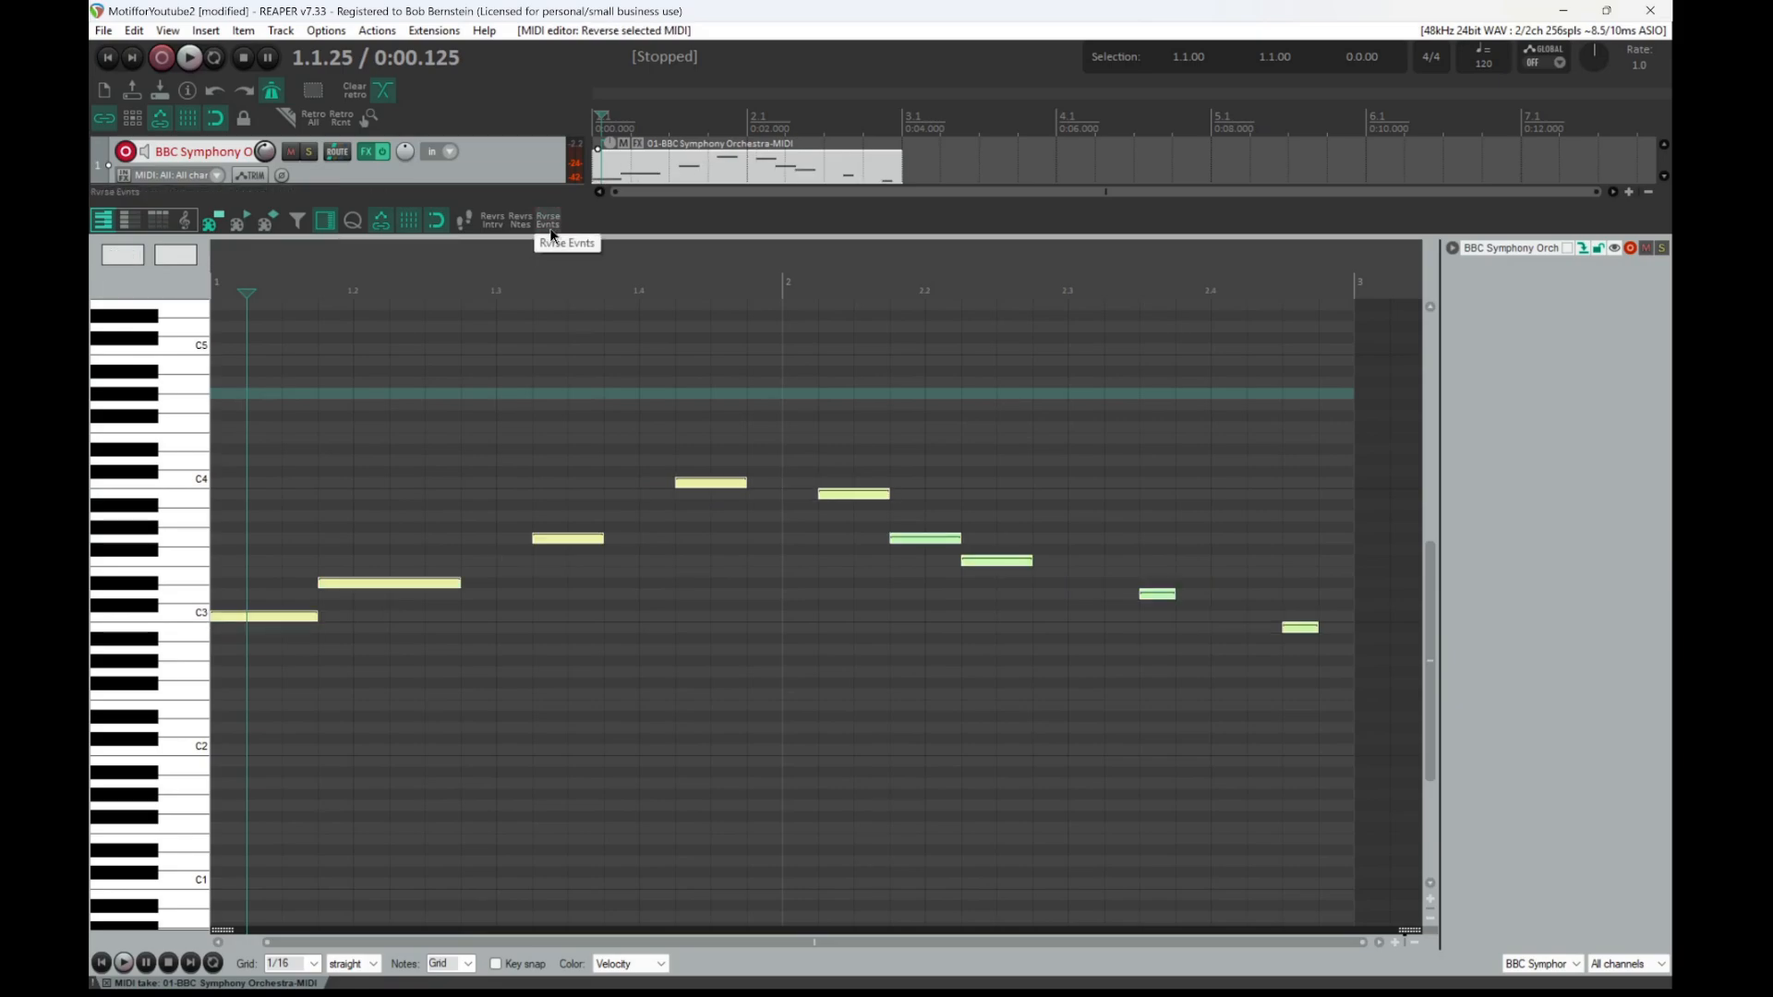
Play the inverted and reversed motif twice from the start and stop playback.
{"action": "mouse_move", "coordinate": [117, 976]}
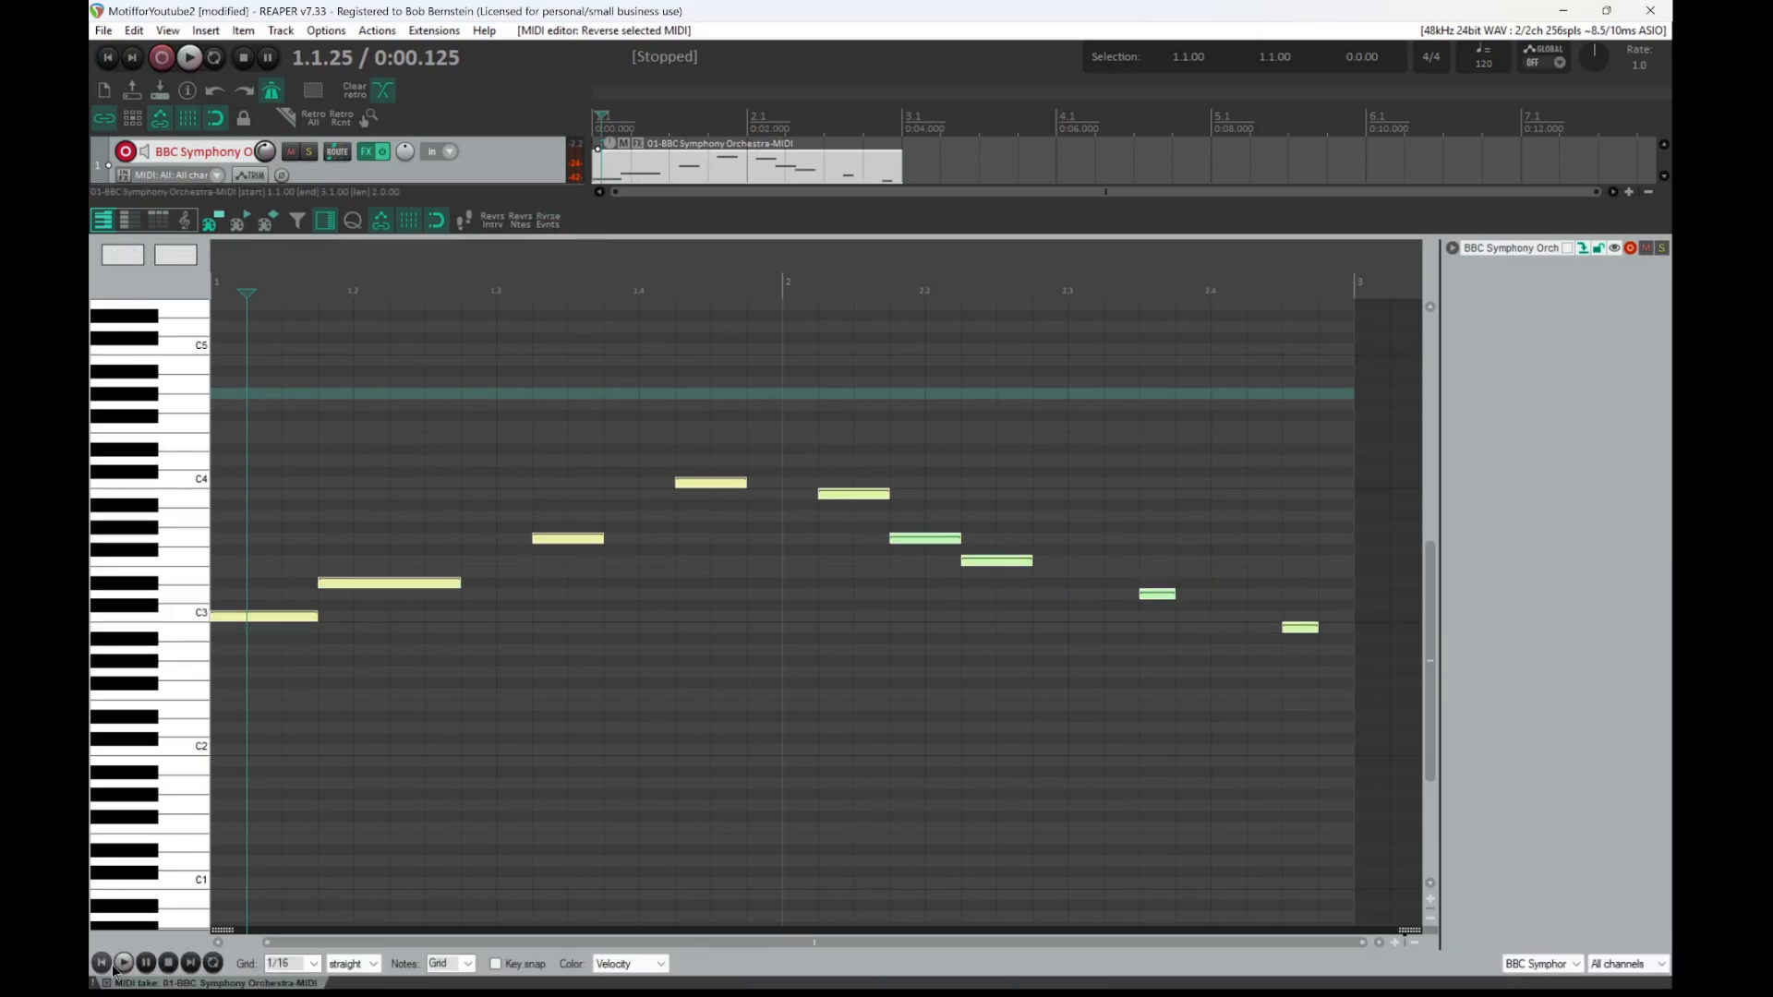
{"action": "left_click", "coordinate": [99, 964]}
{"action": "key", "text": "space"}
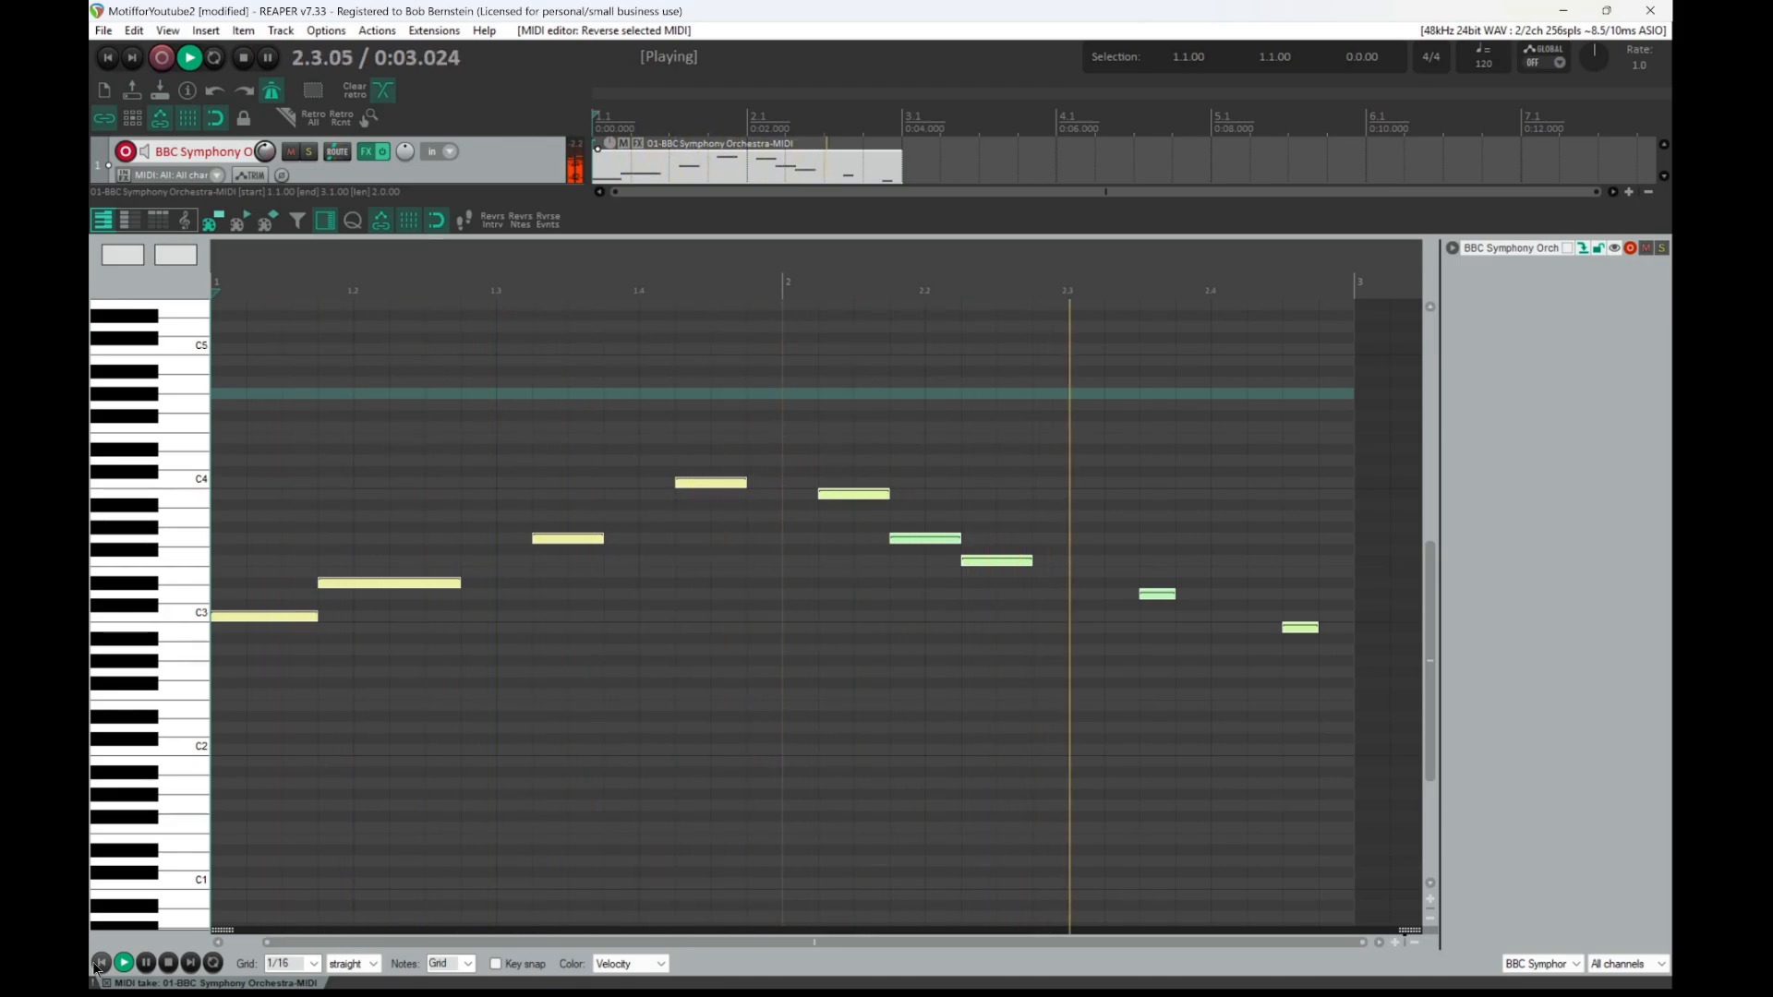
{"action": "left_click", "coordinate": [99, 964]}
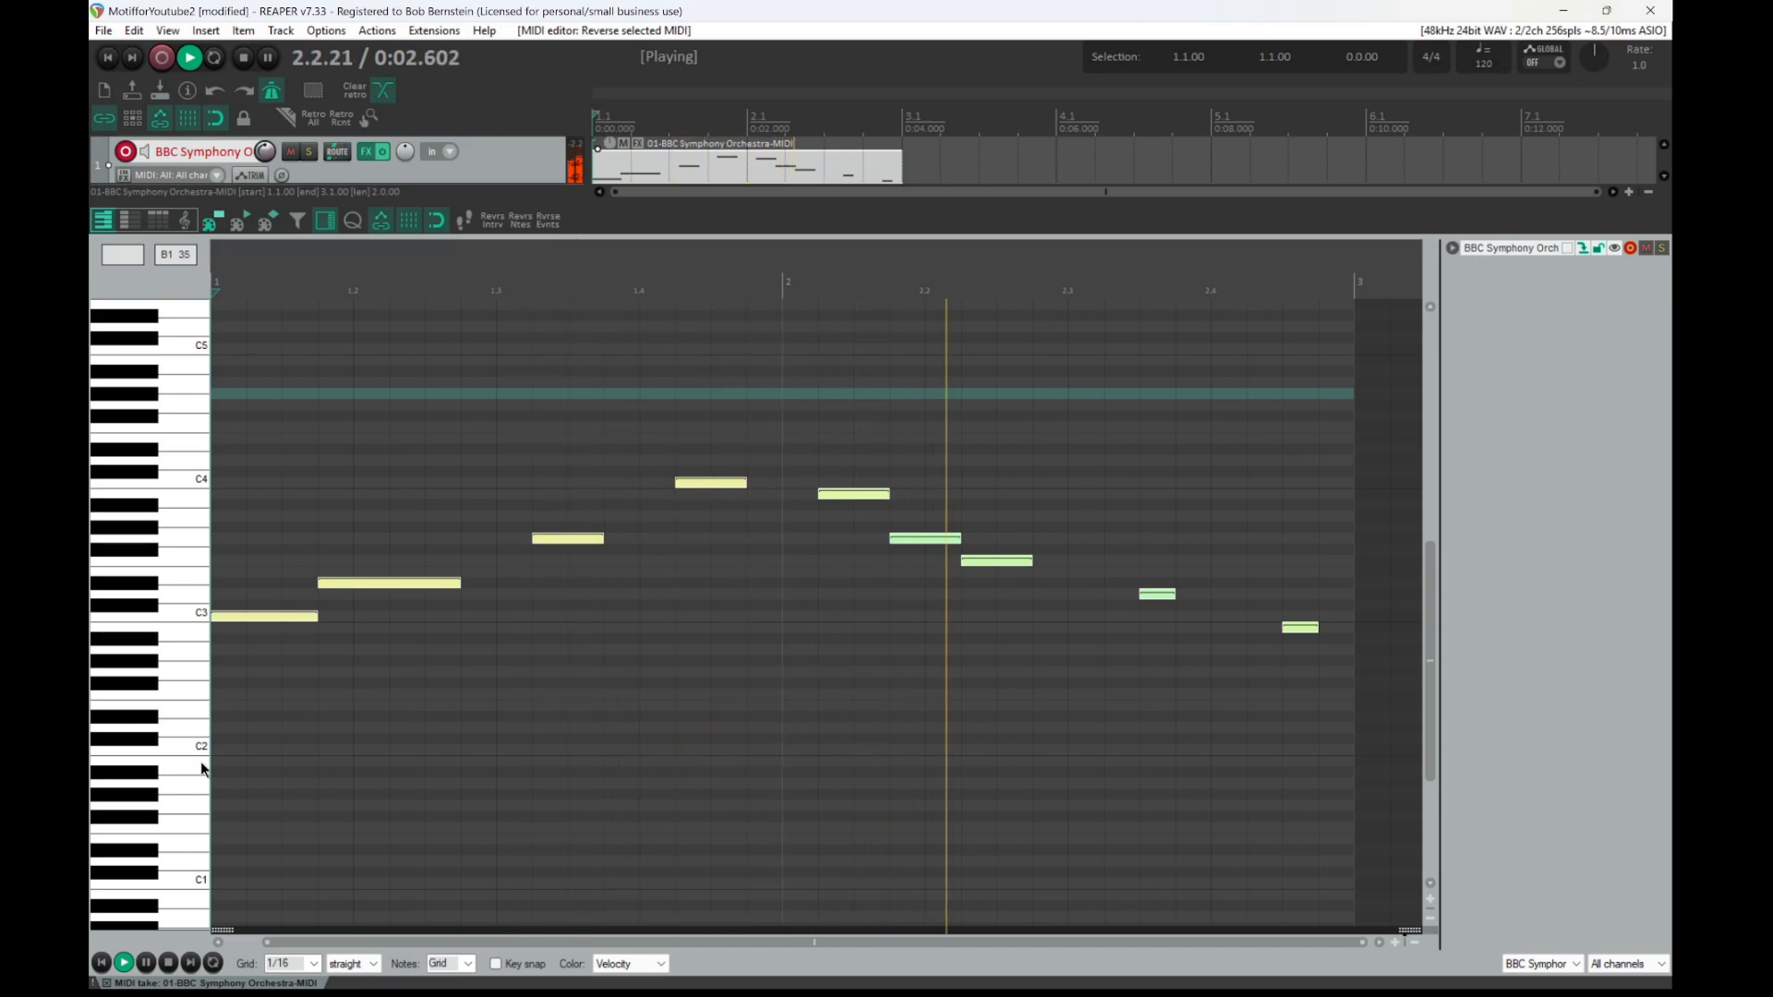
{"action": "key", "text": "space"}
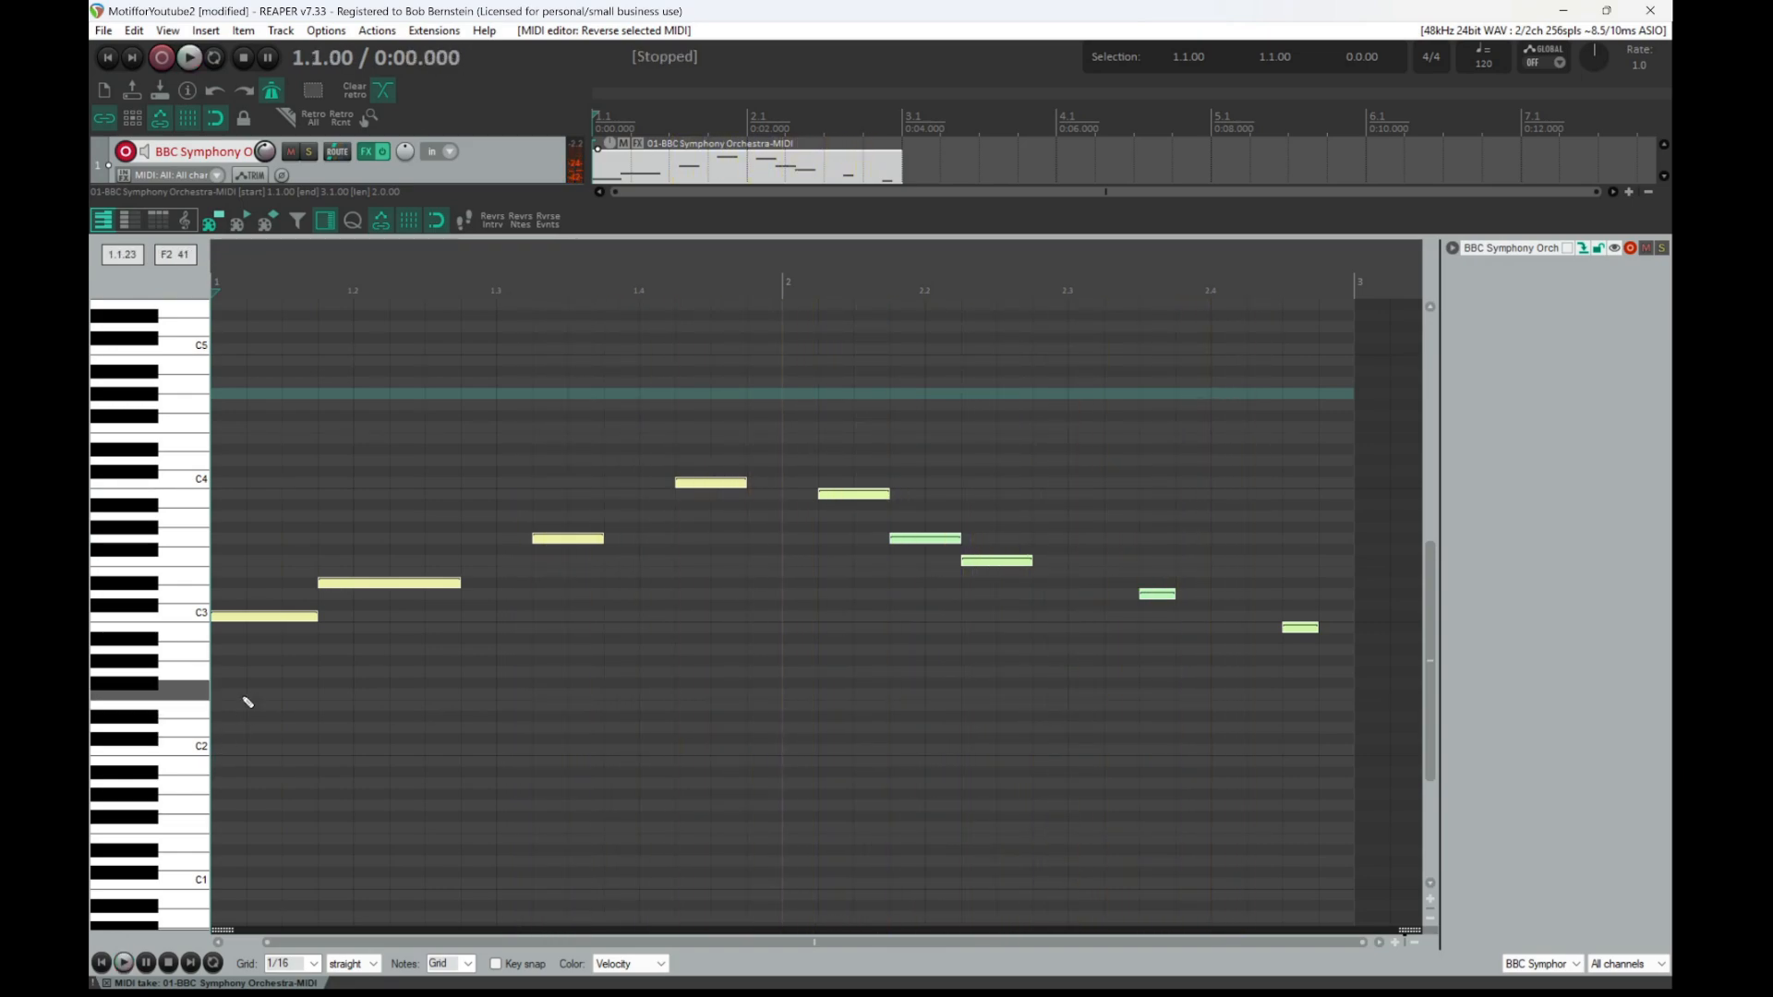